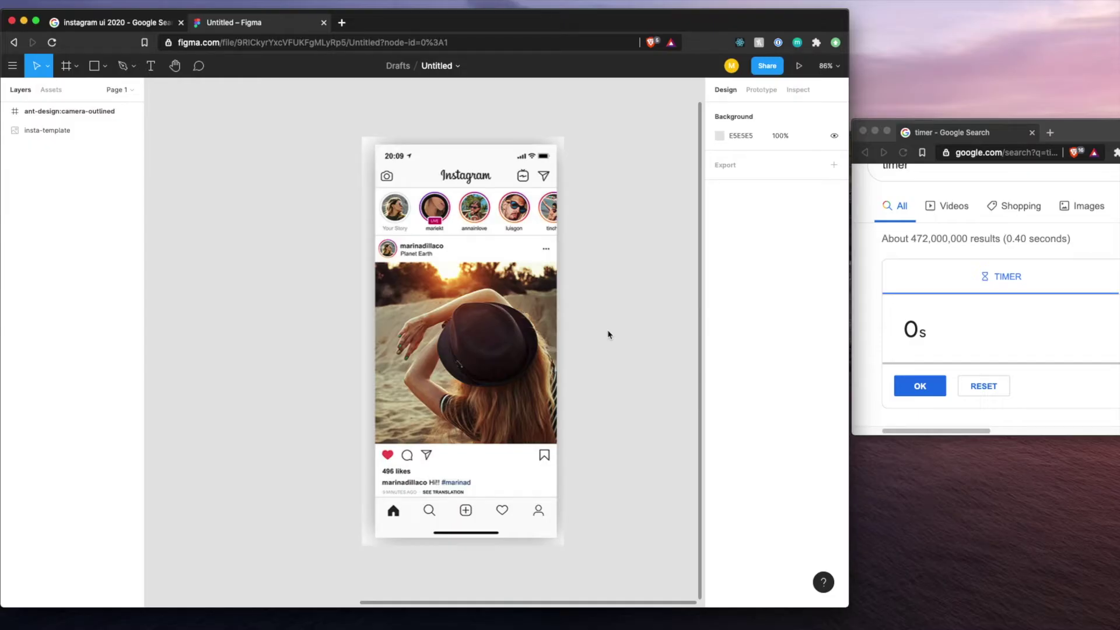
- Set the countdown timer in the other browser window to 10 minutes and start it
{"action": "left_click", "coordinate": [553, 322]}
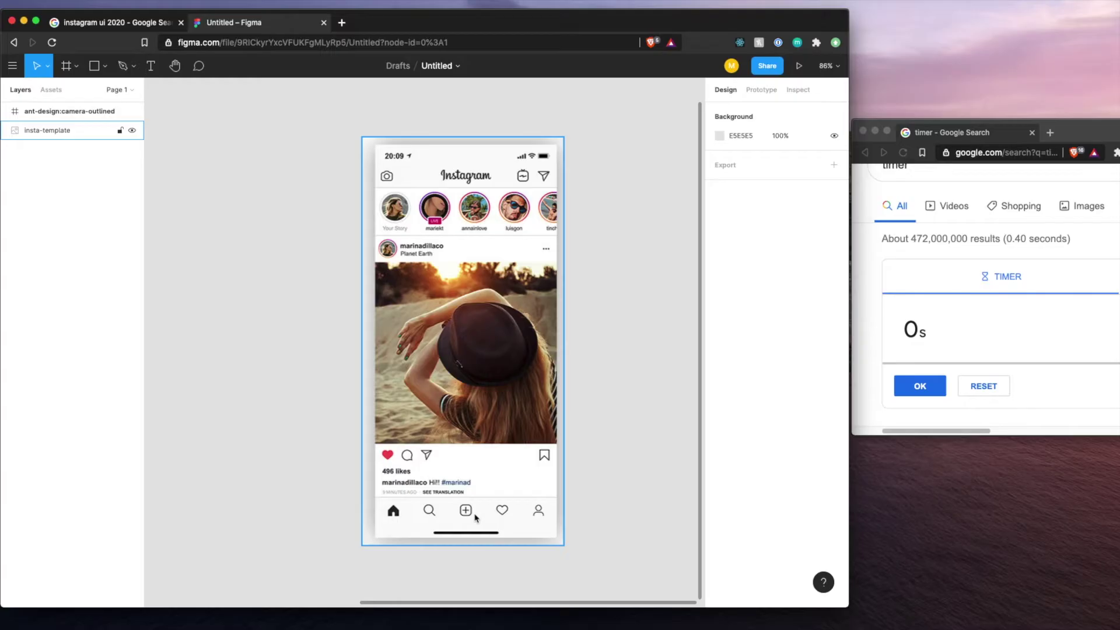
{"action": "left_click", "coordinate": [877, 326]}
{"action": "scroll", "coordinate": [950, 328], "scroll_direction": "up", "scroll_amount": 2}
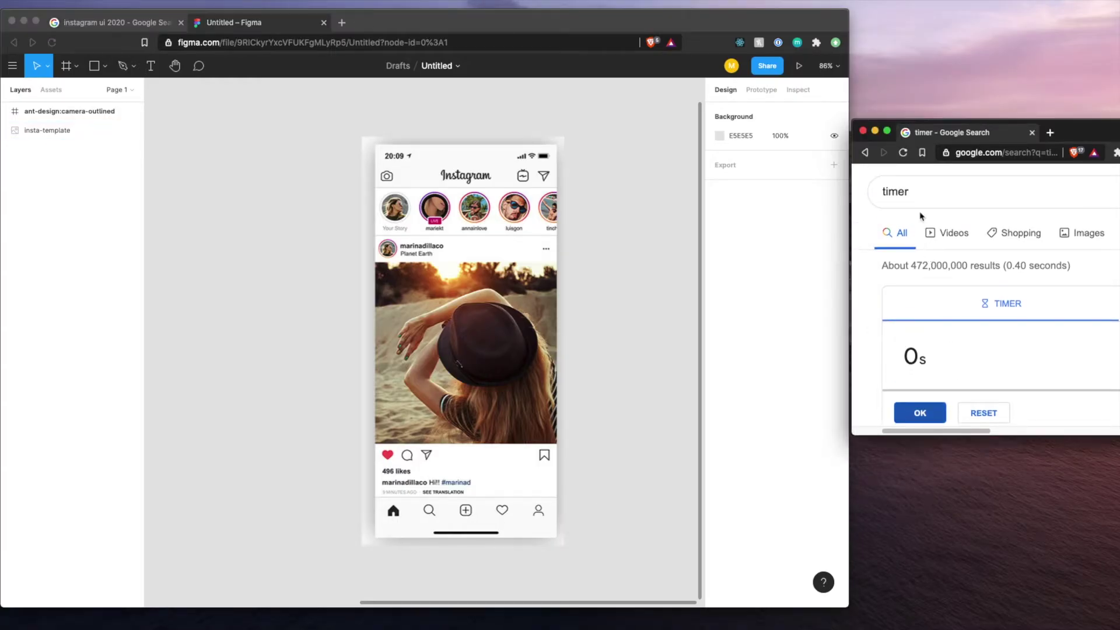
{"action": "scroll", "coordinate": [937, 300], "scroll_direction": "down", "scroll_amount": 1}
{"action": "left_click", "coordinate": [911, 325]}
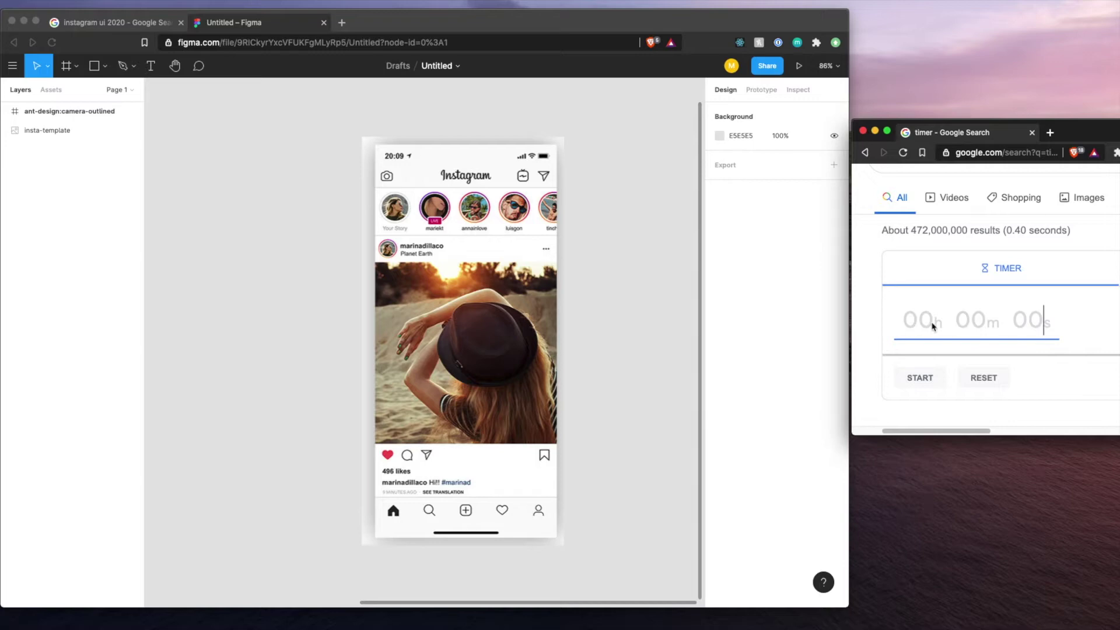
{"action": "type", "text": "1000"}
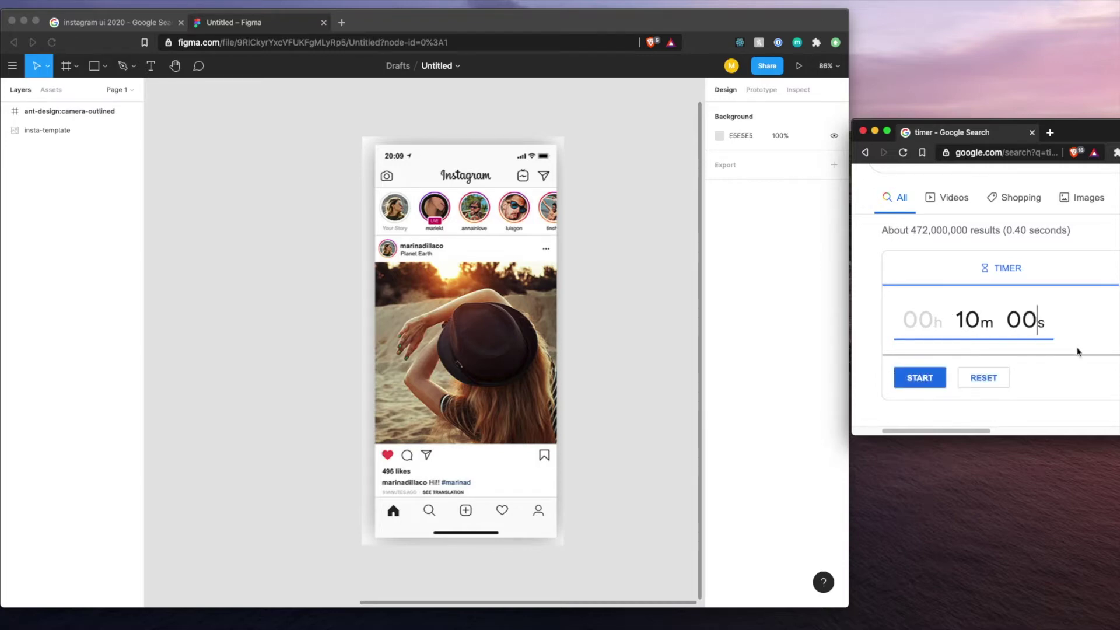
{"action": "left_click", "coordinate": [930, 385]}
- Add an iPhone 11 Pro / X frame and place it beside the Instagram template image, on its left side
{"action": "scroll", "coordinate": [362, 340], "scroll_direction": "left", "scroll_amount": 5}
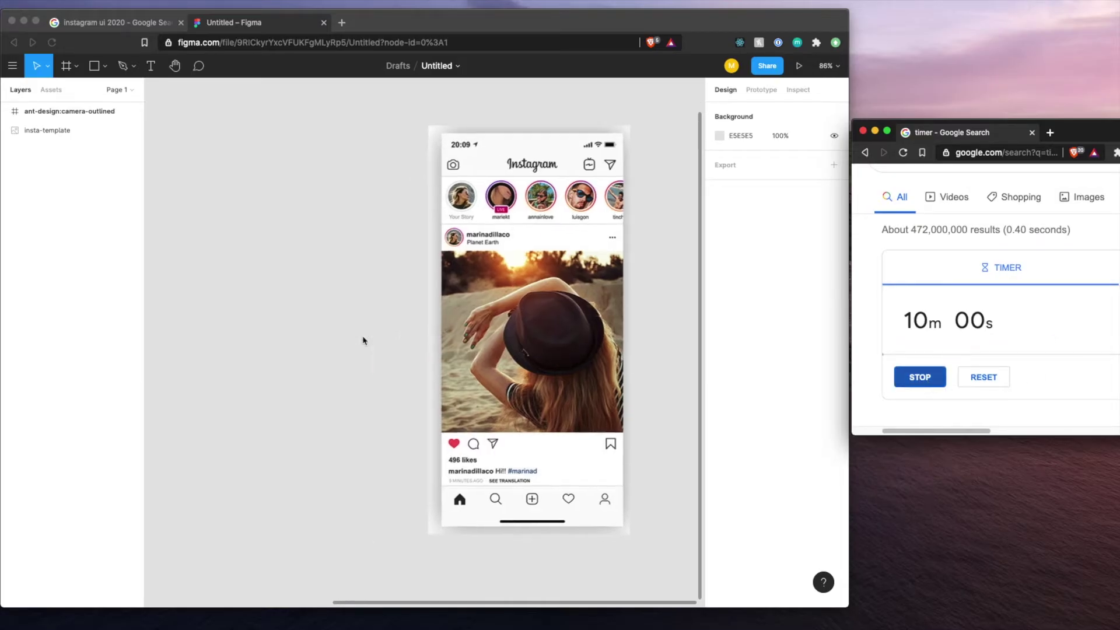
{"action": "left_click", "coordinate": [316, 324]}
{"action": "key", "text": "f"}
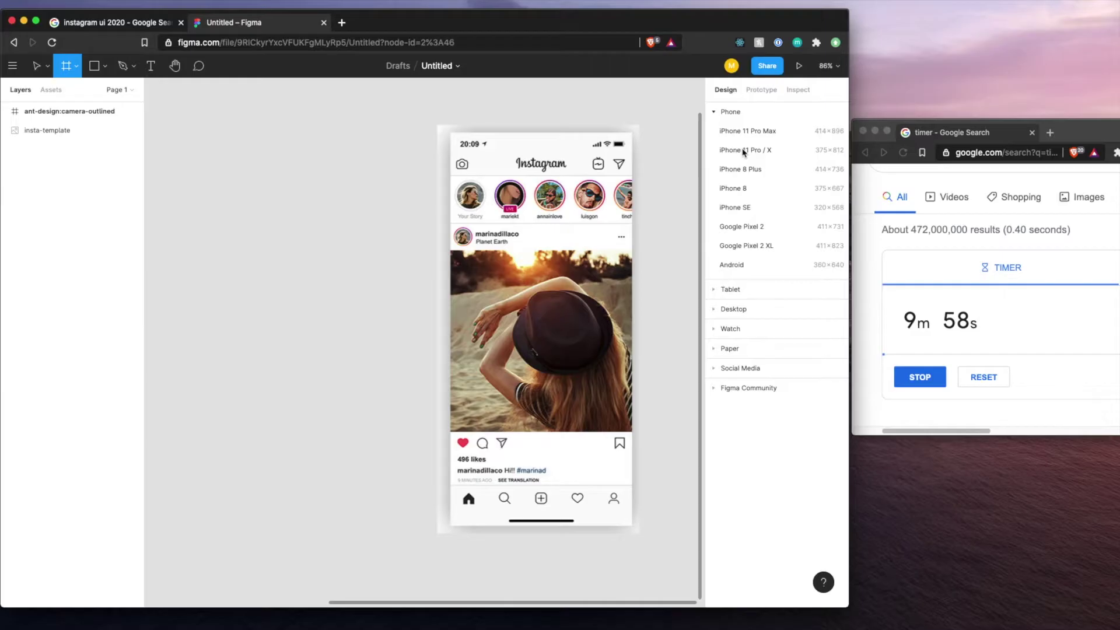
{"action": "left_click", "coordinate": [742, 150]}
{"action": "left_click_drag", "start_coordinate": [590, 305], "coordinate": [245, 295]}
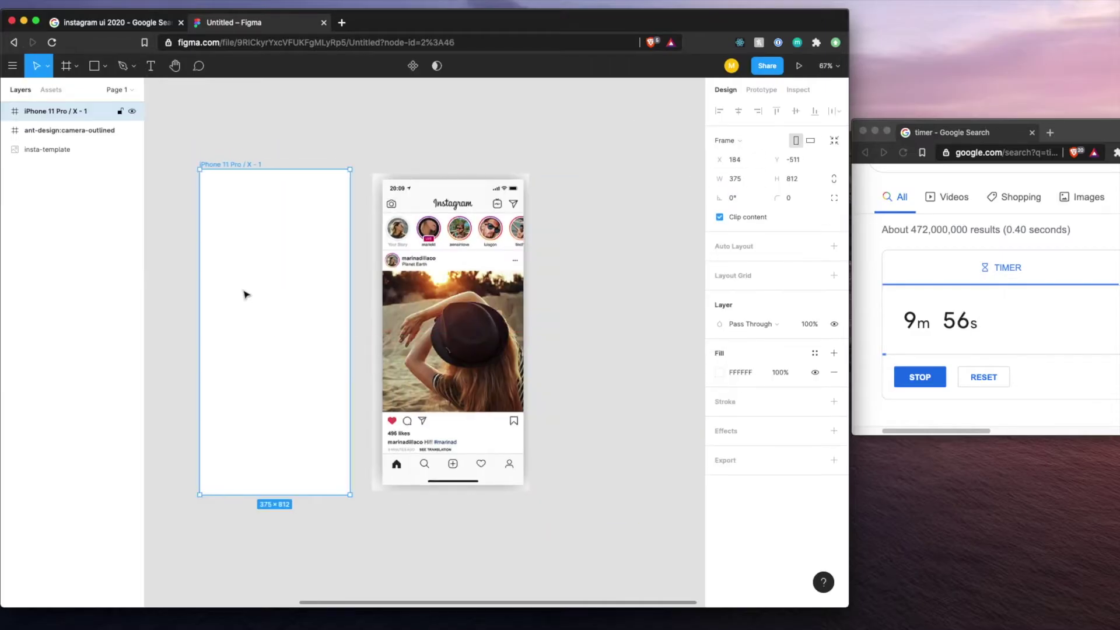
{"action": "scroll", "coordinate": [243, 294], "scroll_direction": "left", "scroll_amount": 5}
{"action": "left_click", "coordinate": [245, 295]}
- Draw a header rectangle of about 375 × 95 across the full width of the phone frame's upper edge
{"action": "key", "text": "r"}
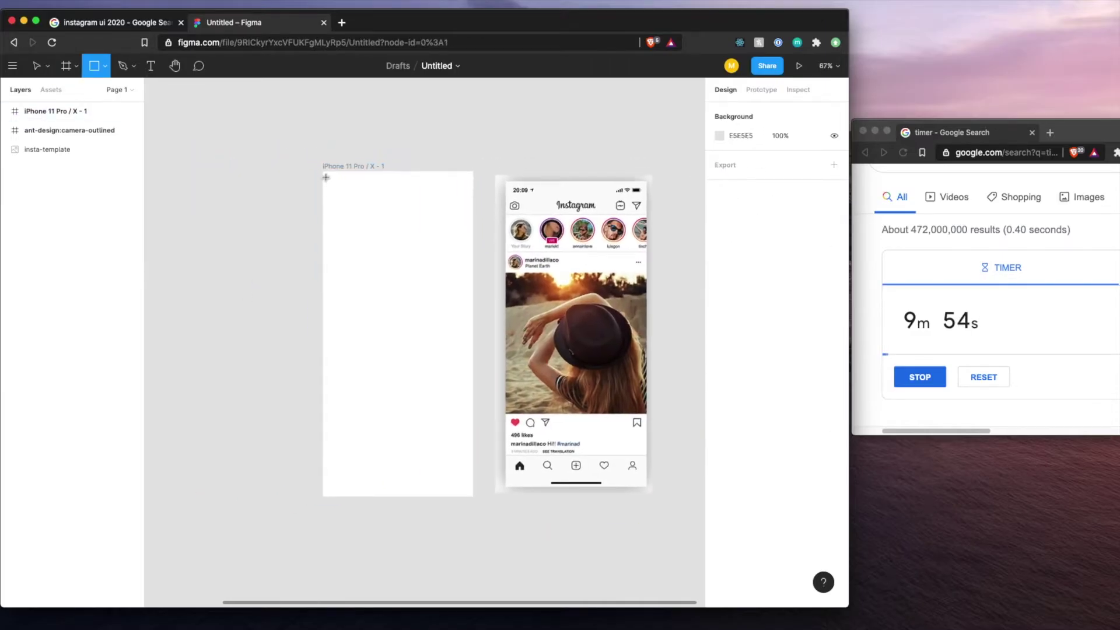
{"action": "mouse_move", "coordinate": [322, 172]}
{"action": "left_mouse_down"}
{"action": "mouse_move", "coordinate": [475, 225]}
{"action": "mouse_move", "coordinate": [473, 209]}
{"action": "left_mouse_up"}
{"action": "left_click", "coordinate": [297, 291]}
{"action": "left_click", "coordinate": [370, 205]}
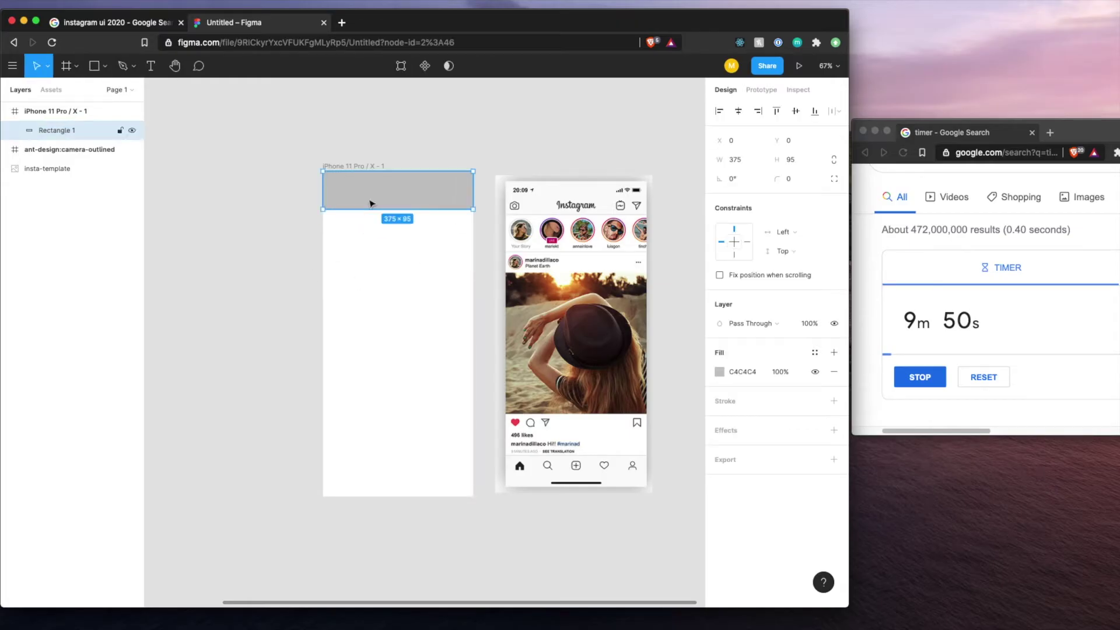
- Fill the header rectangle with the background colour sampled from the template's header
{"action": "left_click", "coordinate": [721, 372]}
{"action": "left_click", "coordinate": [578, 474]}
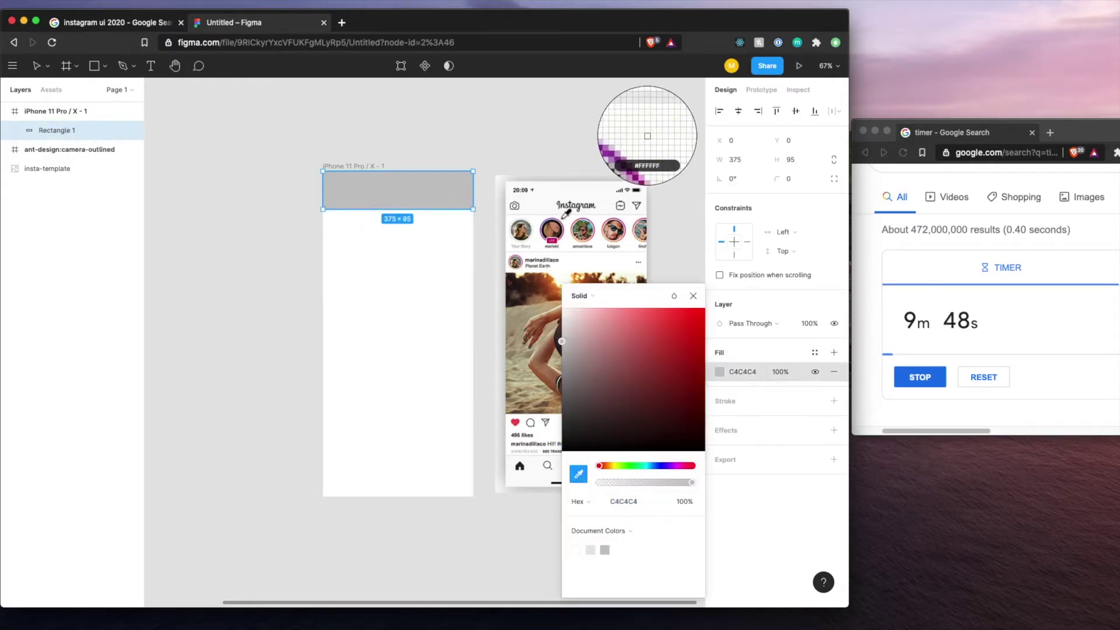
{"action": "left_click", "coordinate": [584, 192]}
{"action": "left_click", "coordinate": [164, 334]}
- Find a camera icon with the Iconify plugin and import the outlined bi:camera icon onto the canvas
{"action": "right_click", "coordinate": [234, 324]}
{"action": "mouse_move", "coordinate": [332, 364]}
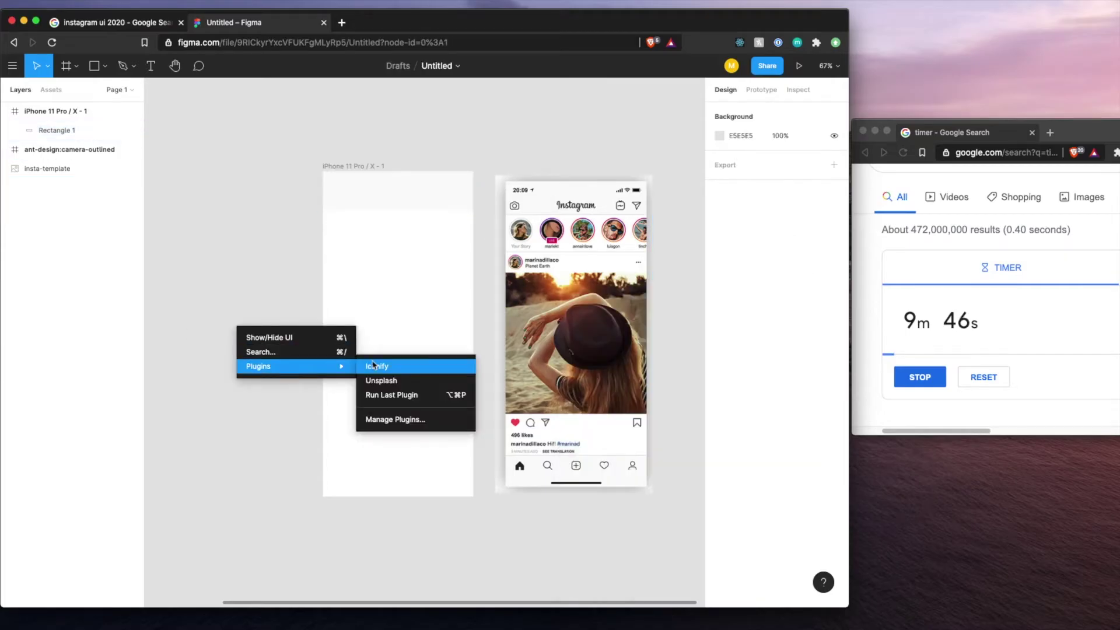
{"action": "left_click", "coordinate": [401, 368]}
{"action": "double_click", "coordinate": [532, 265]}
{"action": "type", "text": "camera"}
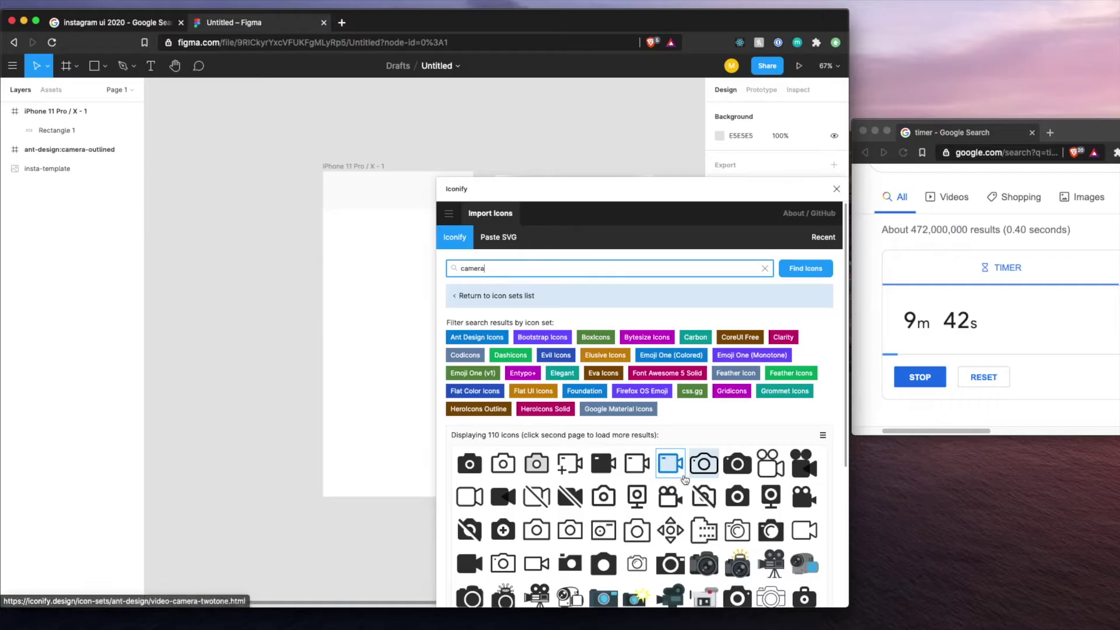
{"action": "left_click_drag", "start_coordinate": [704, 462], "coordinate": [287, 312]}
{"action": "left_click", "coordinate": [837, 188]}
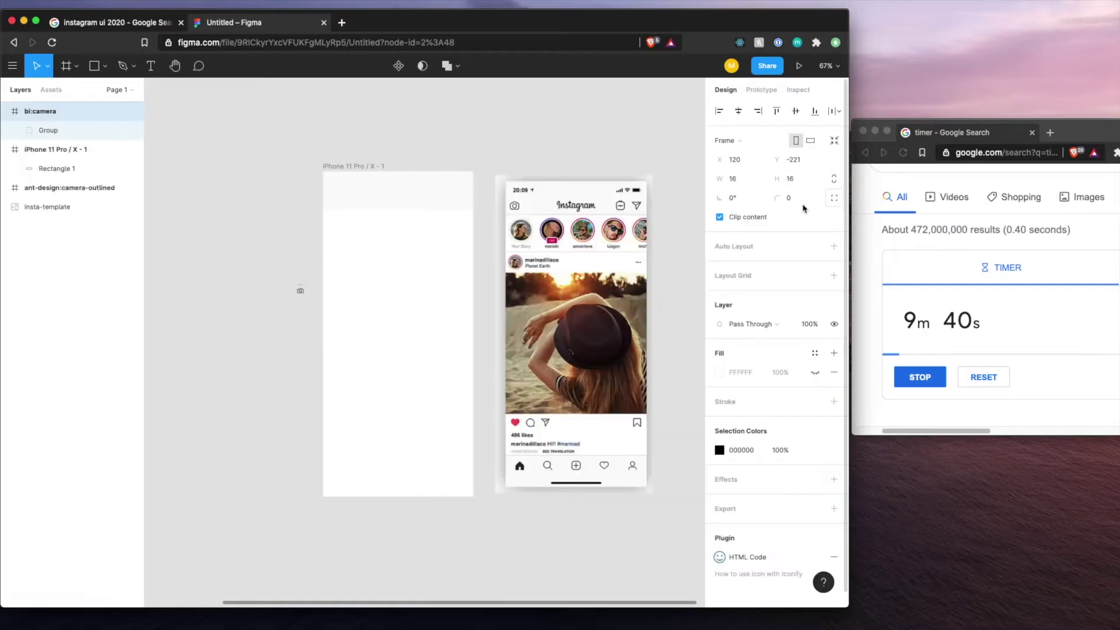
- Resize the camera icon proportionally to 24 × 24 and place it at the header's left end, at X 14, Y 47
{"action": "left_click", "coordinate": [834, 179]}
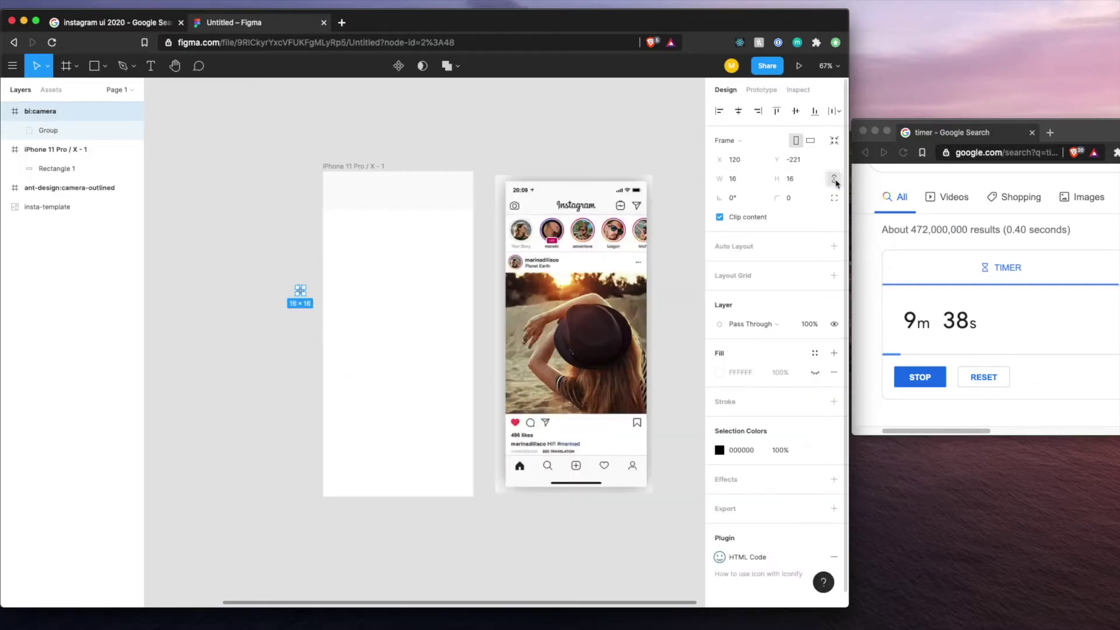
{"action": "left_click", "coordinate": [736, 181]}
{"action": "type", "text": "24"}
{"action": "key", "text": "Return"}
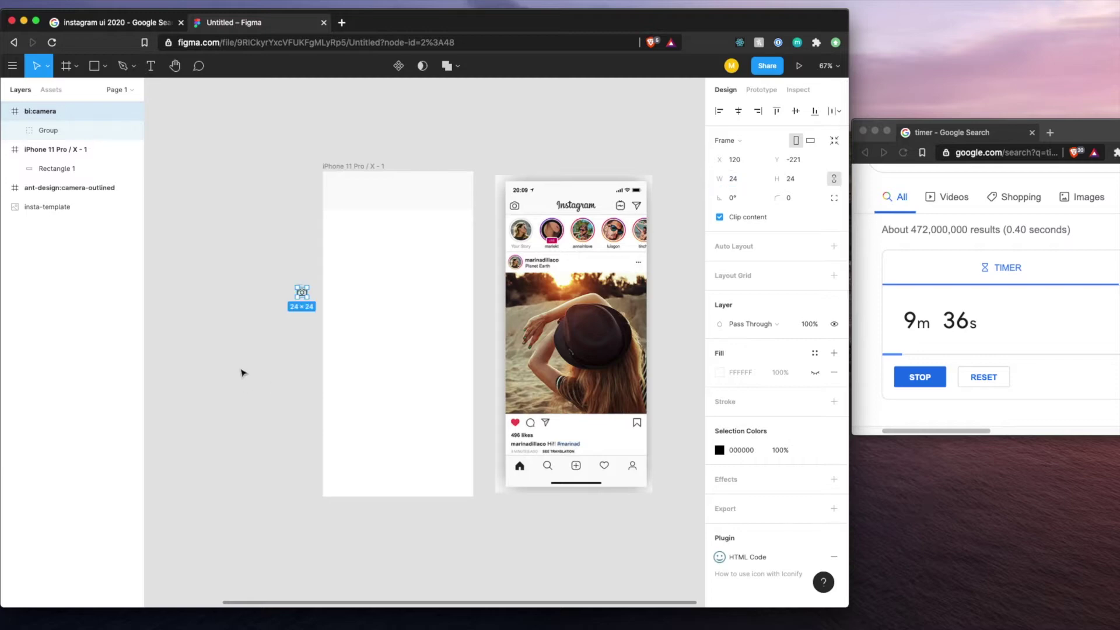
{"action": "left_click_drag", "start_coordinate": [305, 297], "coordinate": [337, 201]}
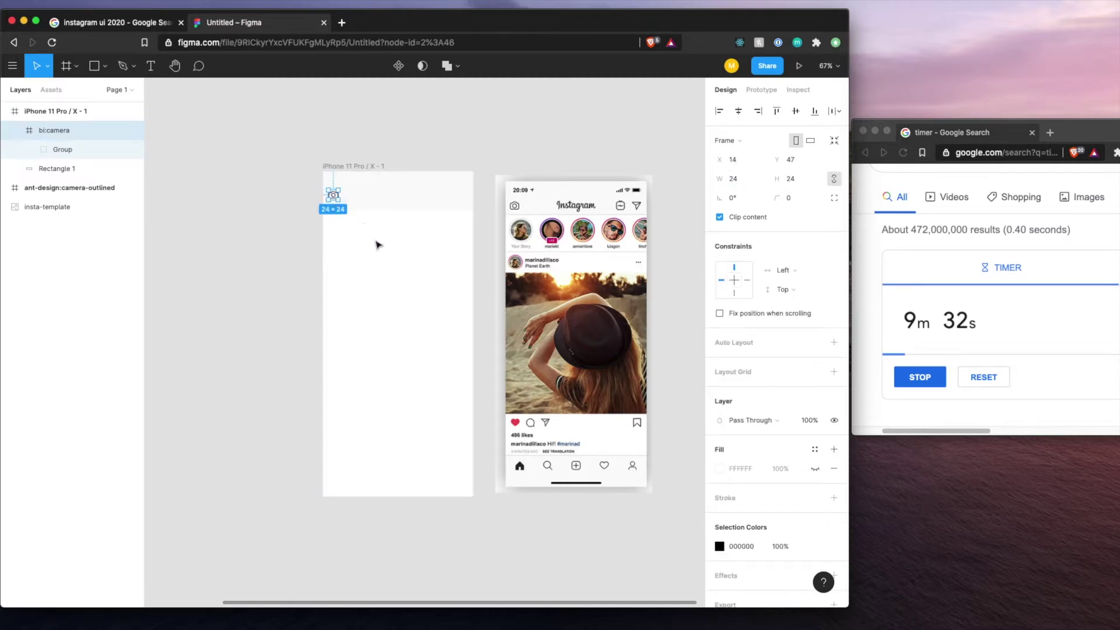
- Search Iconify for "plane" and import the outlined paper-plane icon onto the canvas
{"action": "right_click", "coordinate": [260, 297]}
{"action": "mouse_move", "coordinate": [350, 335]}
{"action": "left_click", "coordinate": [418, 335]}
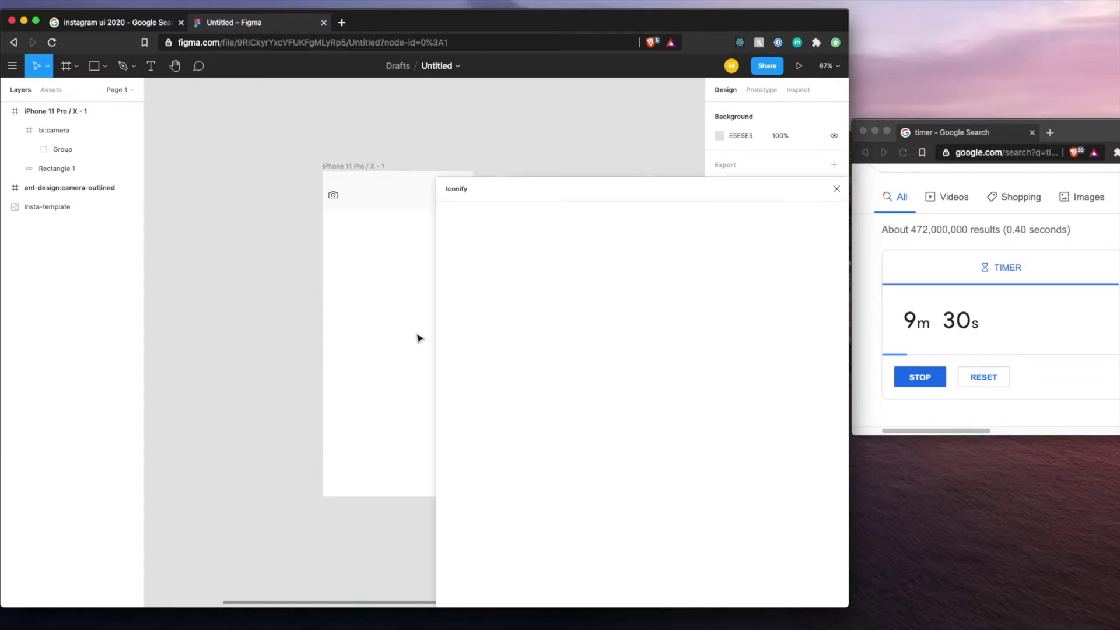
{"action": "double_click", "coordinate": [519, 269]}
{"action": "type", "text": "plane"}
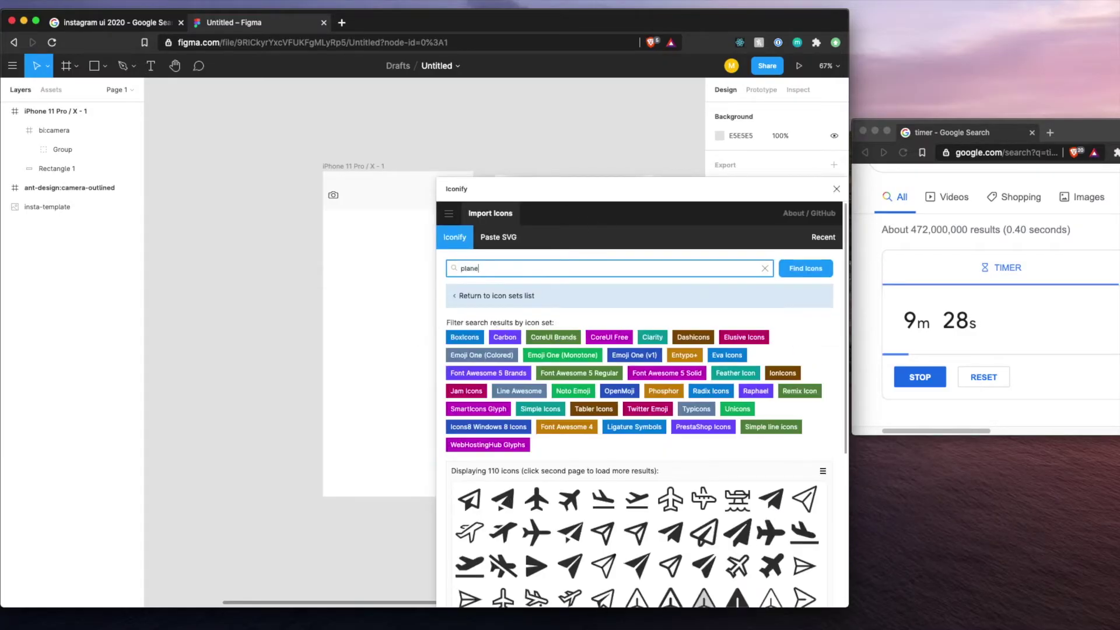
{"action": "left_click_drag", "start_coordinate": [805, 498], "coordinate": [299, 295]}
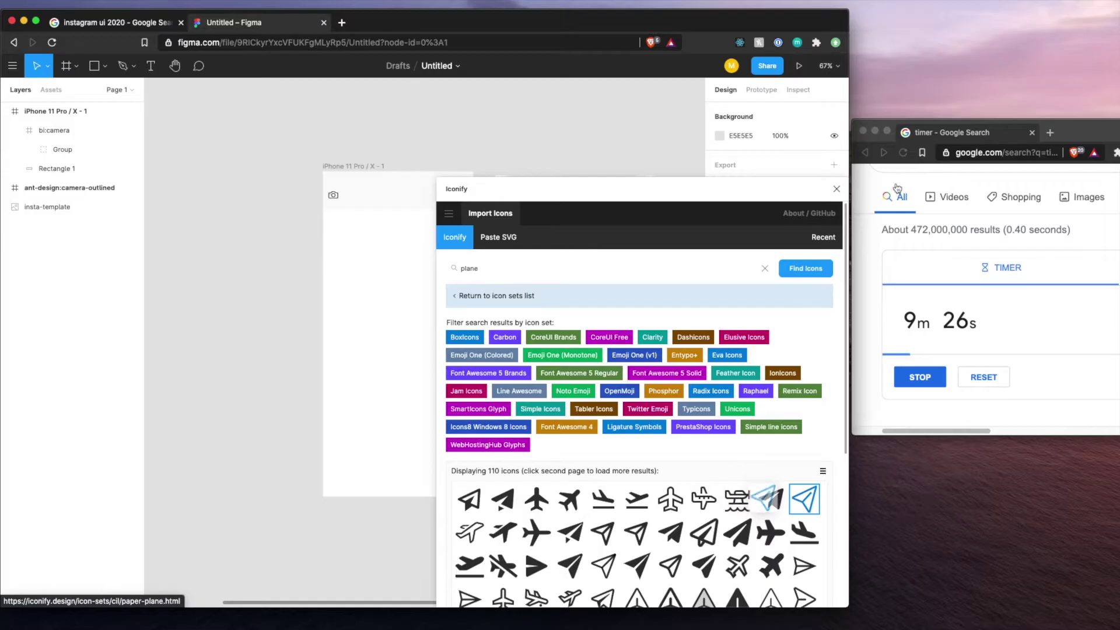
- Constrain the paper-plane icon's proportions at 24 × 24 and place it at the header's right end
{"action": "left_click", "coordinate": [834, 178]}
{"action": "left_click", "coordinate": [736, 178]}
{"action": "key", "text": "Return"}
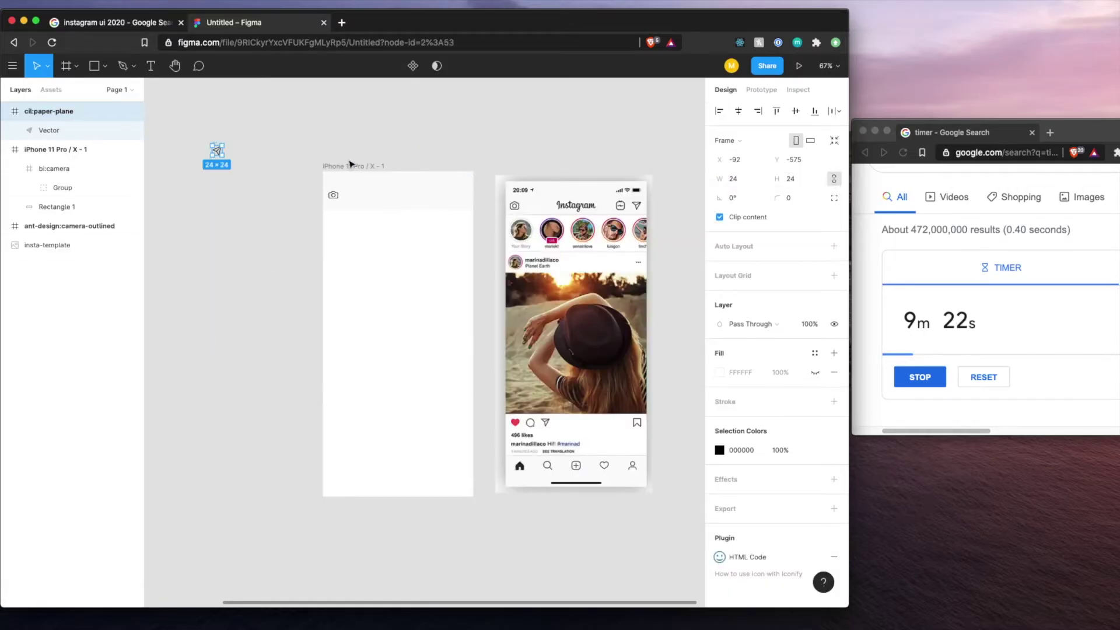
{"action": "left_click_drag", "start_coordinate": [219, 156], "coordinate": [467, 203]}
{"action": "left_click_drag", "start_coordinate": [719, 198], "coordinate": [706, 197]}
{"action": "left_click_drag", "start_coordinate": [463, 200], "coordinate": [463, 201]}
{"action": "left_click", "coordinate": [409, 261]}
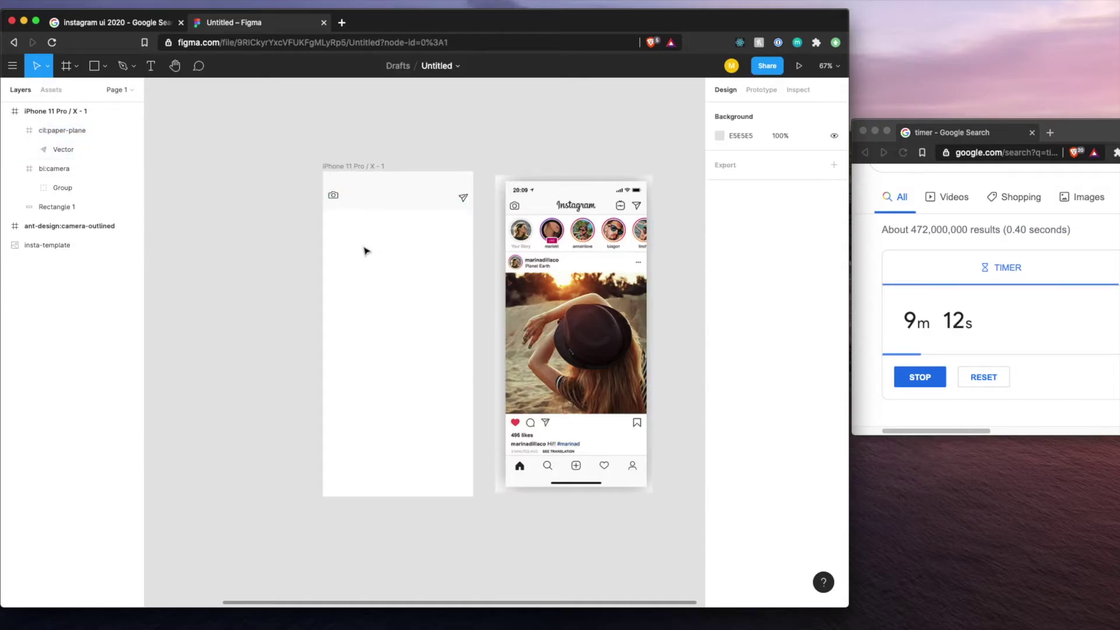
- Draw a story circle below the camera icon, sized 58 × 58 and positioned at X 14, Y 112
{"action": "key", "text": "o"}
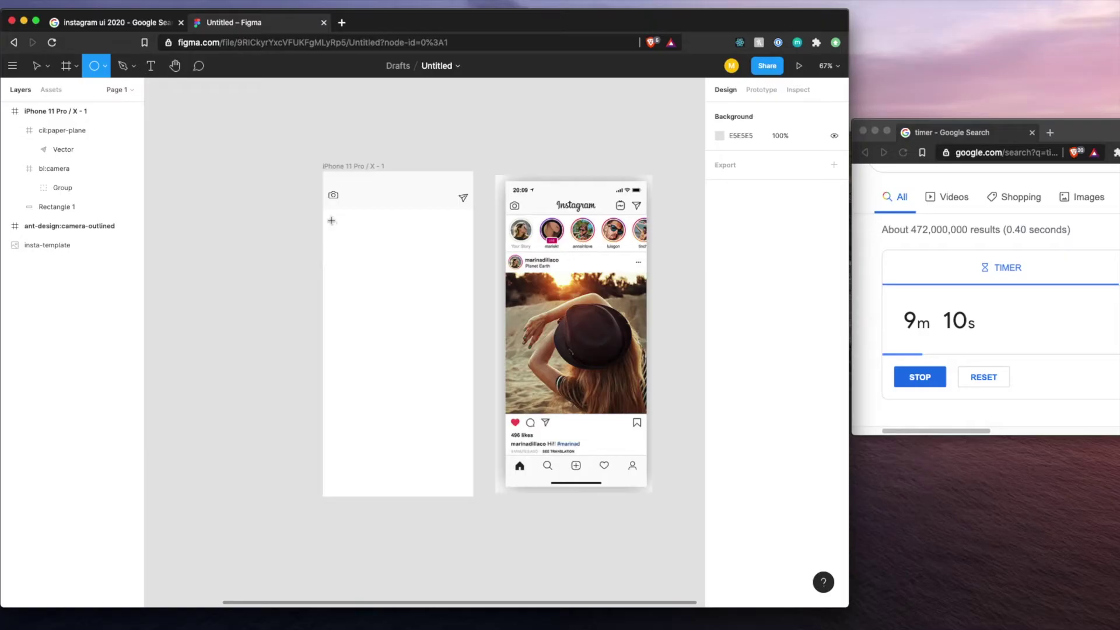
{"action": "left_click_drag", "start_coordinate": [330, 217], "coordinate": [359, 247]}
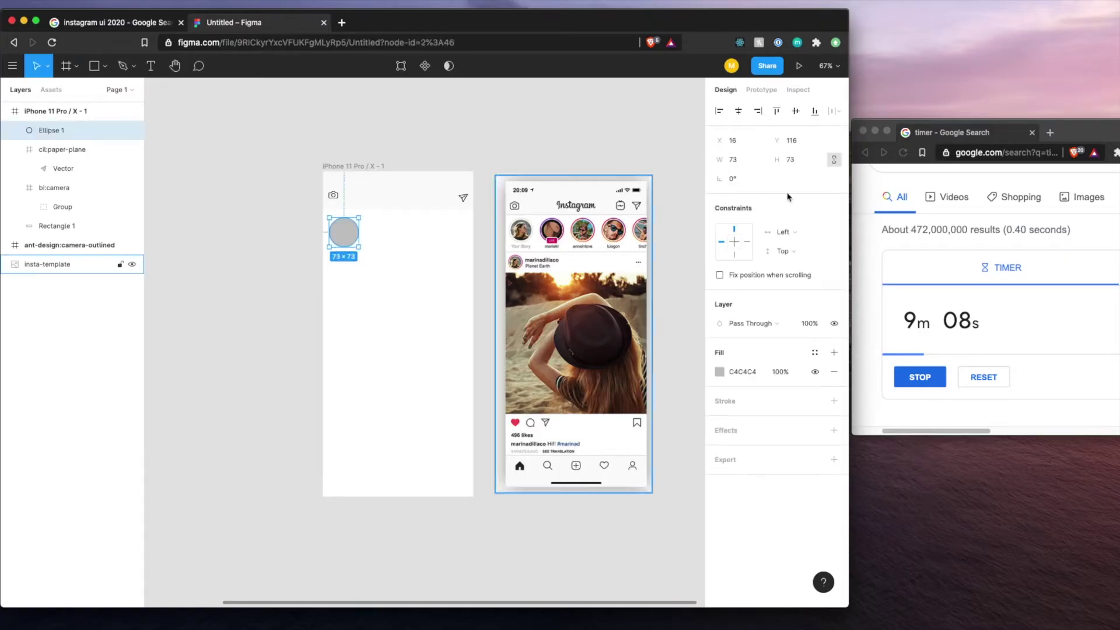
{"action": "left_click", "coordinate": [736, 162]}
{"action": "key", "text": "Return"}
{"action": "left_click_drag", "start_coordinate": [346, 232], "coordinate": [346, 232]}
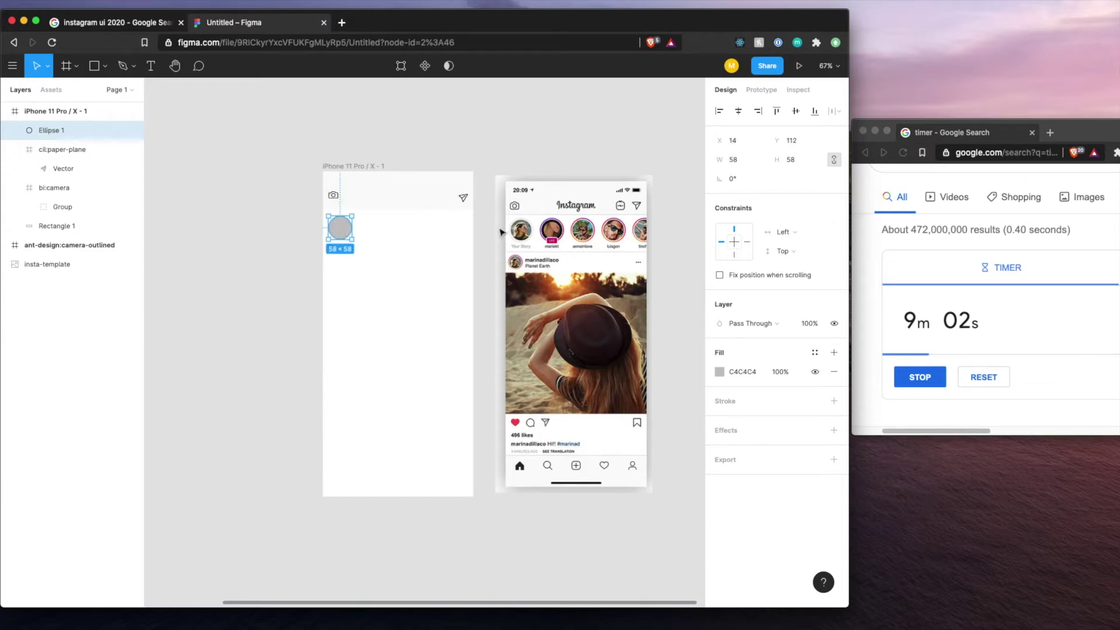
- Remove the story circle's fill and add a 1-wide inside stroke coloured FAFAFA, sampled from the template's header area
{"action": "left_click", "coordinate": [834, 372]}
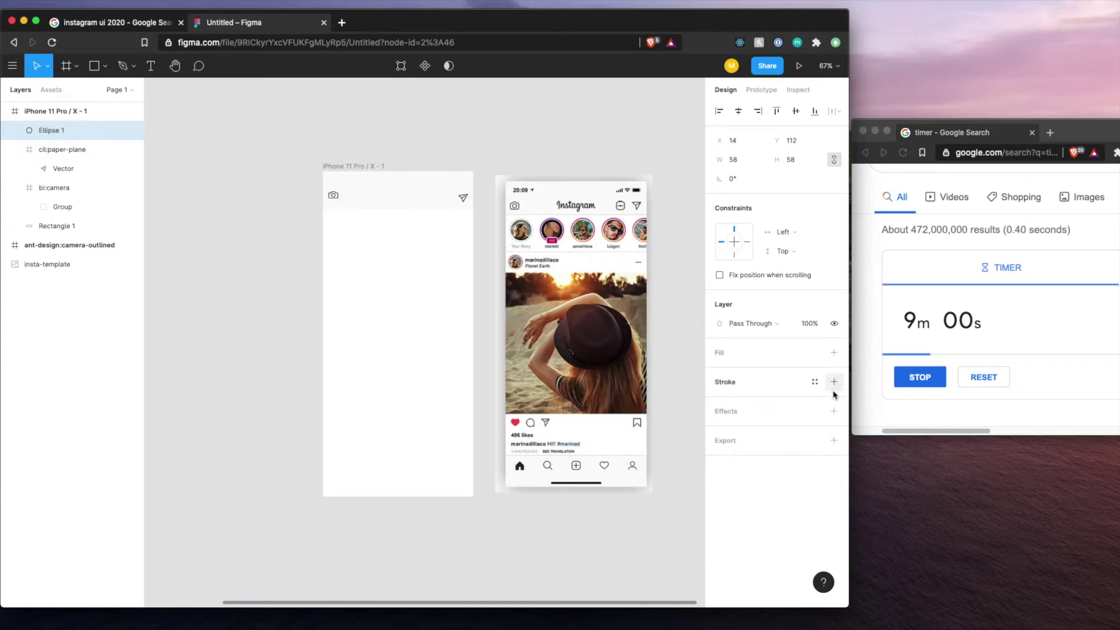
{"action": "left_click", "coordinate": [834, 381]}
{"action": "left_click", "coordinate": [719, 401]}
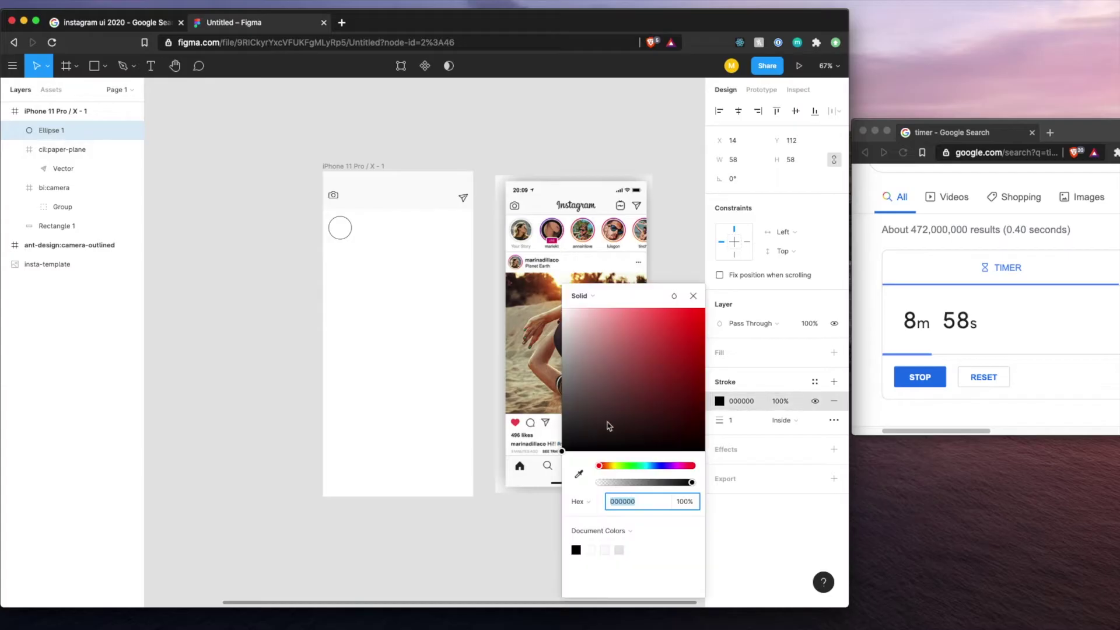
{"action": "left_click", "coordinate": [578, 473]}
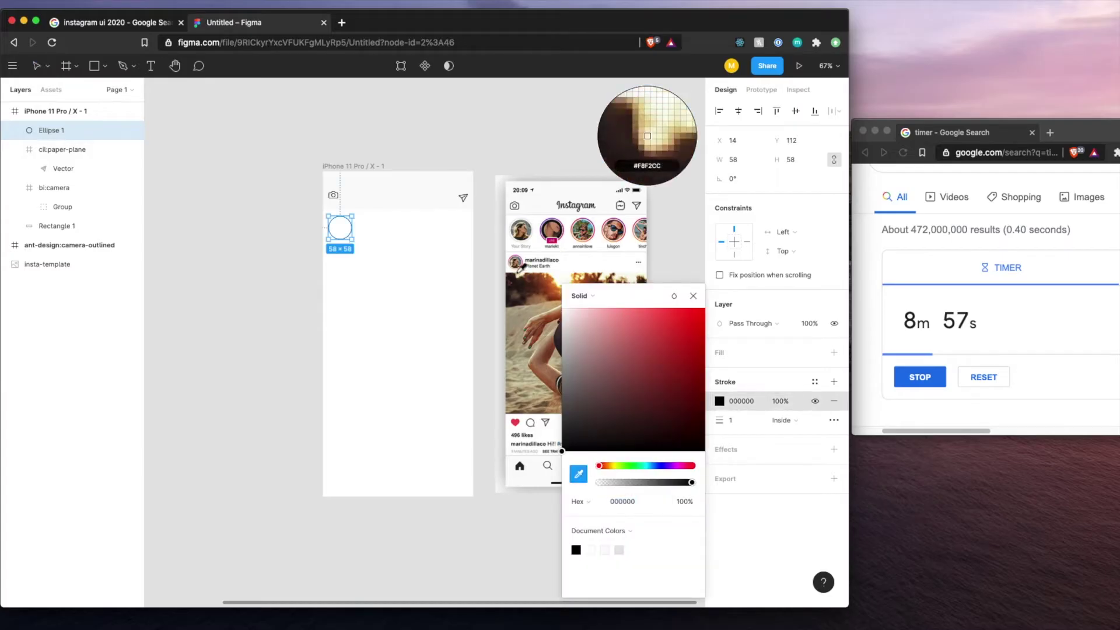
{"action": "left_click", "coordinate": [543, 200]}
{"action": "left_click", "coordinate": [376, 280]}
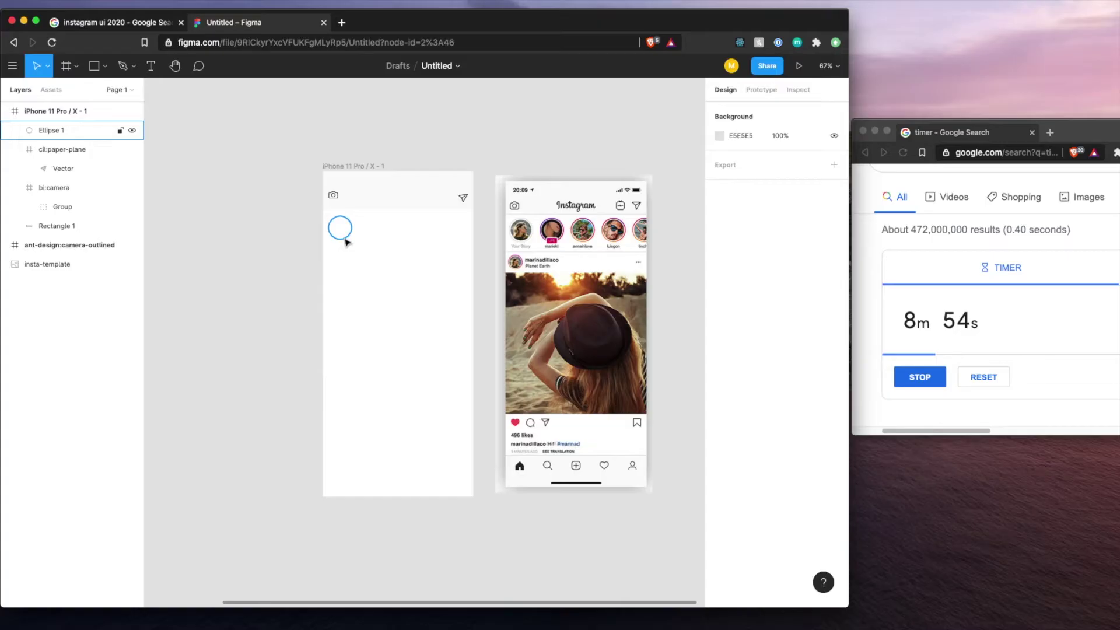
- Recolour the story circle's stroke to EAE9EA by sampling the template's first story ring, and set its width to 2
{"action": "left_click", "coordinate": [340, 228]}
{"action": "left_click", "coordinate": [721, 400]}
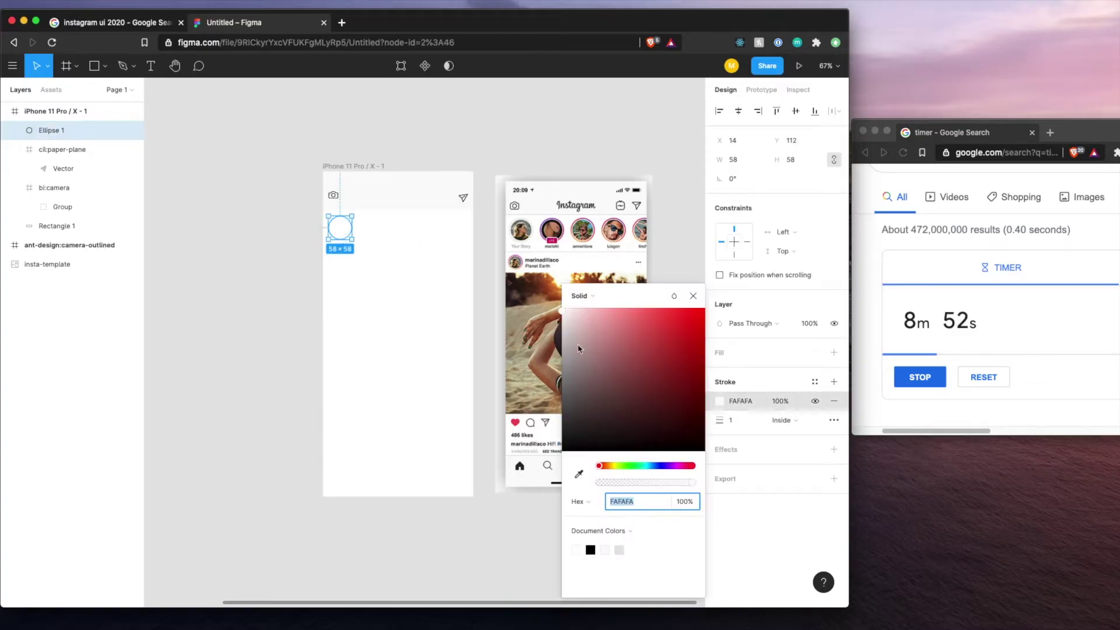
{"action": "left_click", "coordinate": [577, 478]}
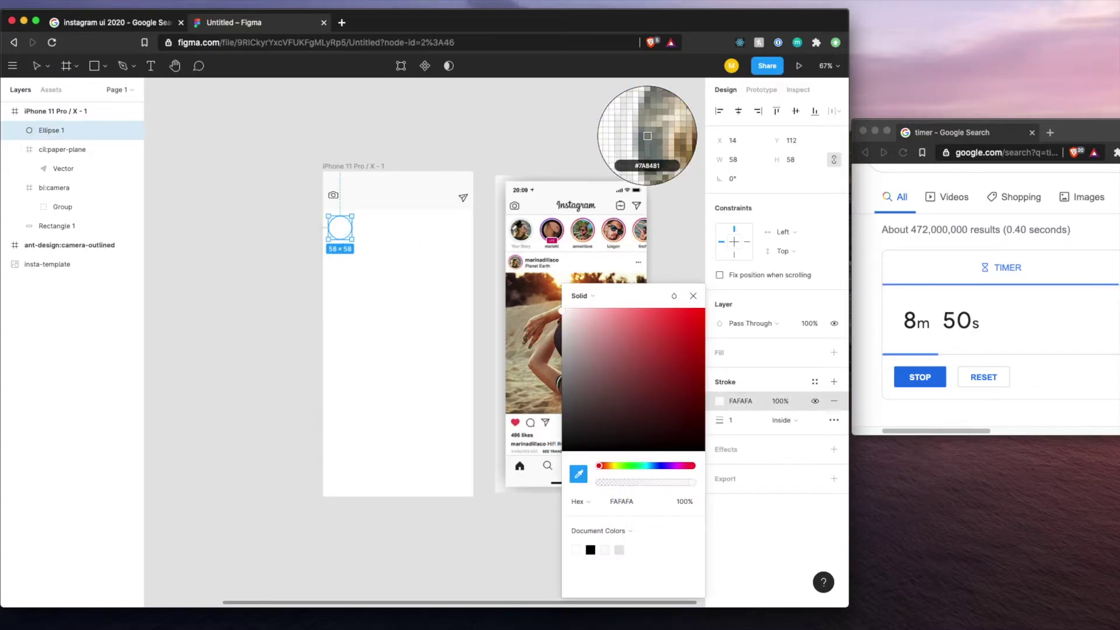
{"action": "left_click", "coordinate": [647, 135]}
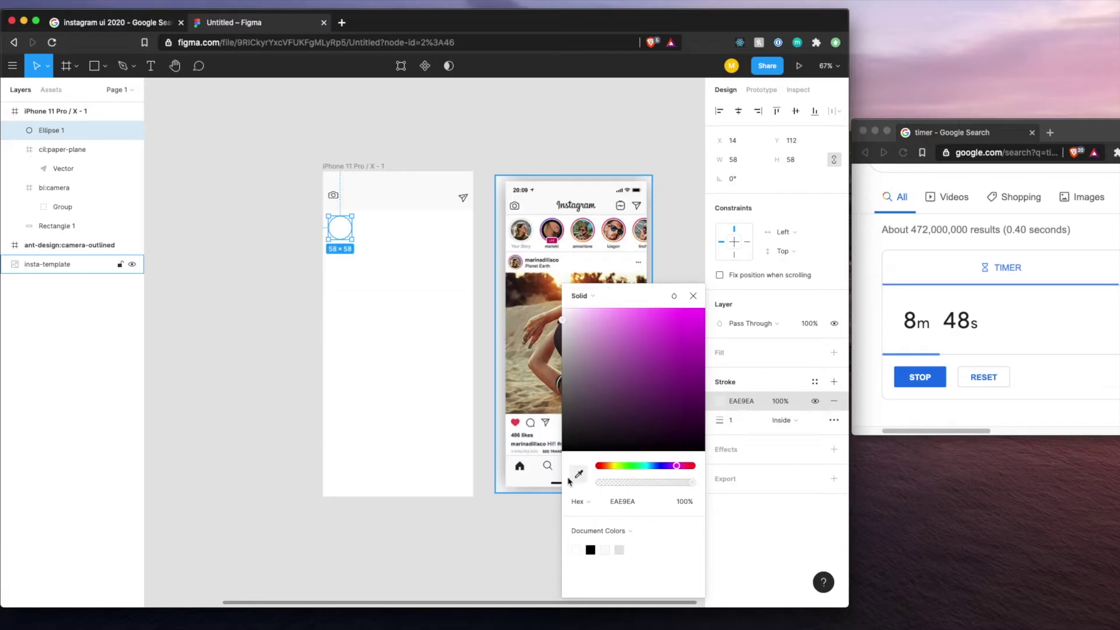
{"action": "left_click", "coordinate": [720, 420]}
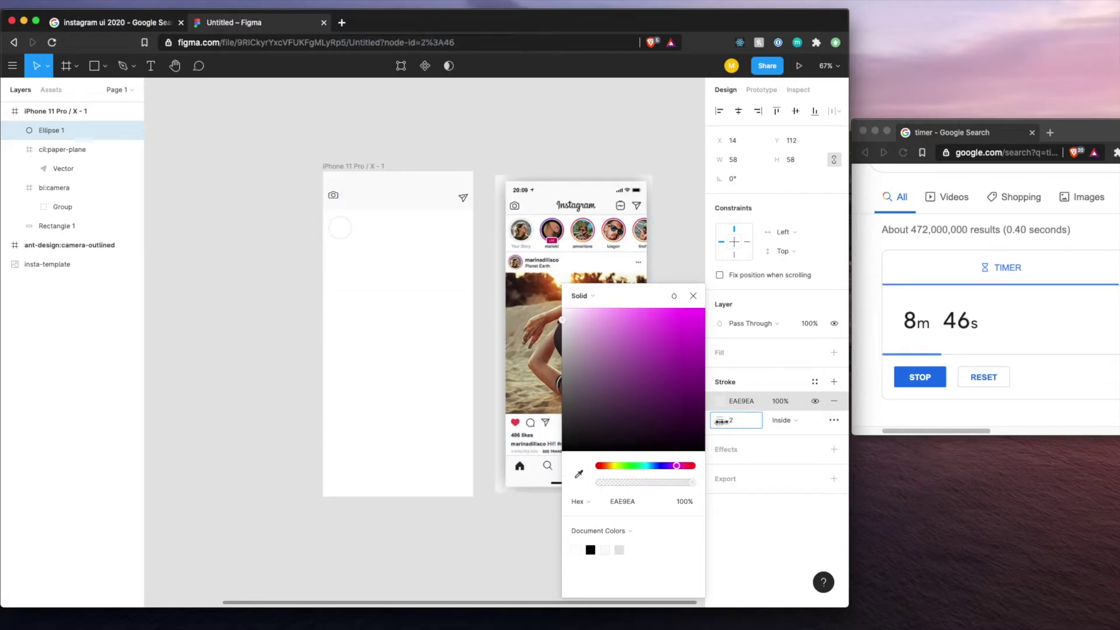
{"action": "left_click", "coordinate": [455, 296]}
- Duplicate the story circle in place and resize the copy to 48 × 48
{"action": "left_click", "coordinate": [350, 234]}
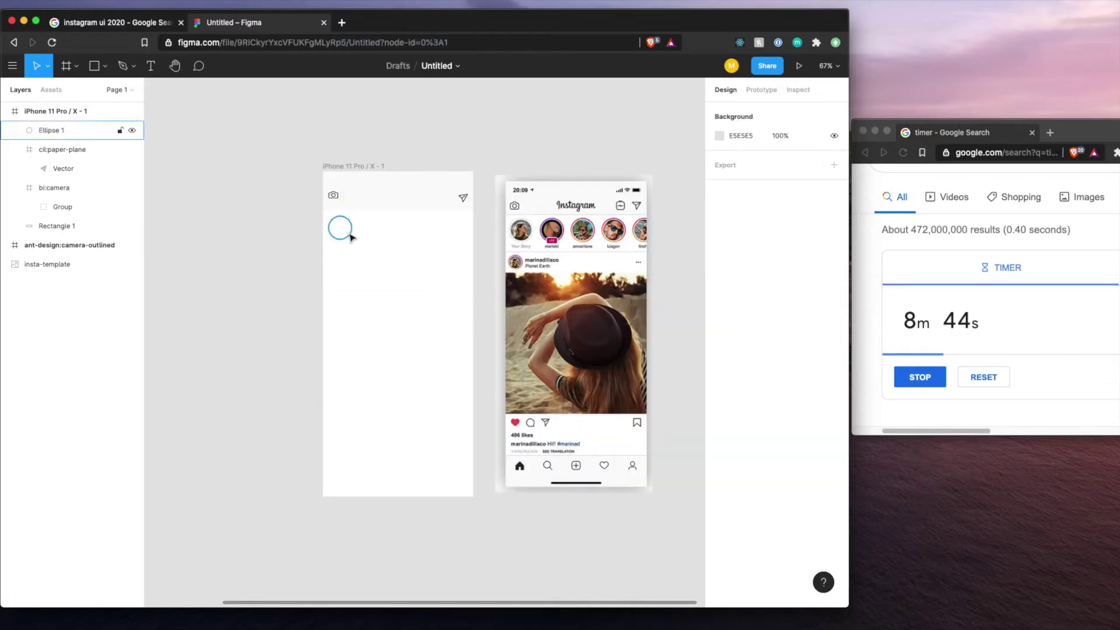
{"action": "key", "text": "super+c"}
{"action": "key", "text": "super+v"}
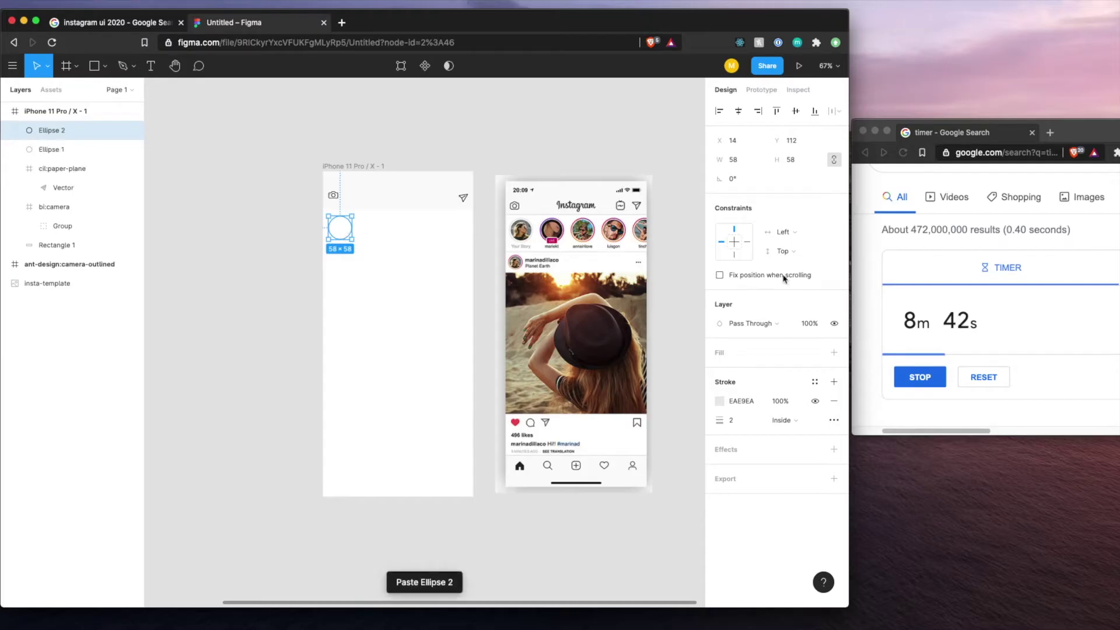
{"action": "left_click", "coordinate": [737, 160]}
{"action": "type", "text": "48"}
{"action": "key", "text": "Return"}
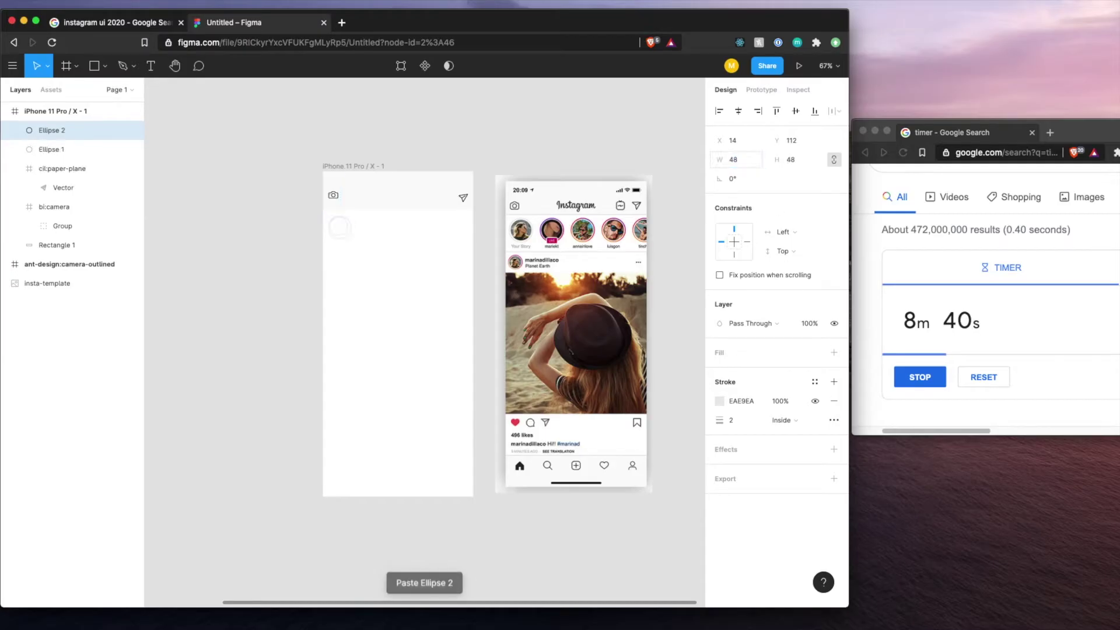
- Centre the smaller circle inside the story ring at X 19, Y 117, and replace its stroke with a grey fill
{"action": "left_click_drag", "start_coordinate": [342, 231], "coordinate": [344, 233]}
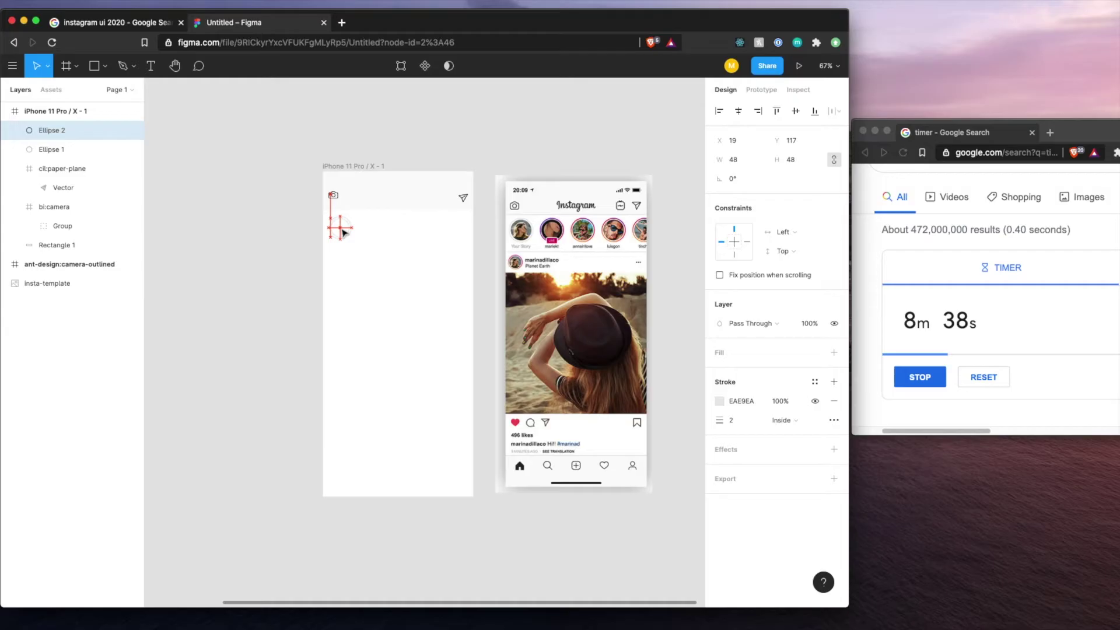
{"action": "left_click", "coordinate": [834, 401]}
{"action": "left_click", "coordinate": [835, 353]}
{"action": "left_click", "coordinate": [395, 312]}
- Add a "Your Story" text label centred beneath the story circle, at X 19, Y 176
{"action": "scroll", "coordinate": [375, 295], "scroll_direction": "up", "scroll_amount": 5}
{"action": "scroll", "coordinate": [375, 297], "scroll_direction": "right", "scroll_amount": 1}
{"action": "key", "text": "t"}
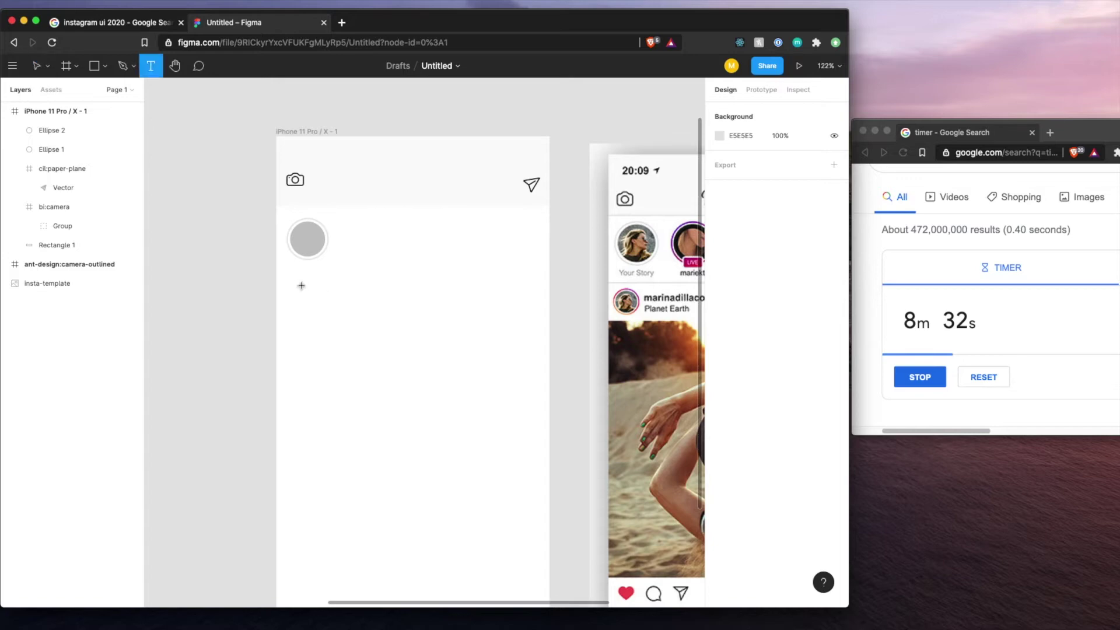
{"action": "left_click", "coordinate": [300, 263]}
{"action": "type", "text": "Y"}
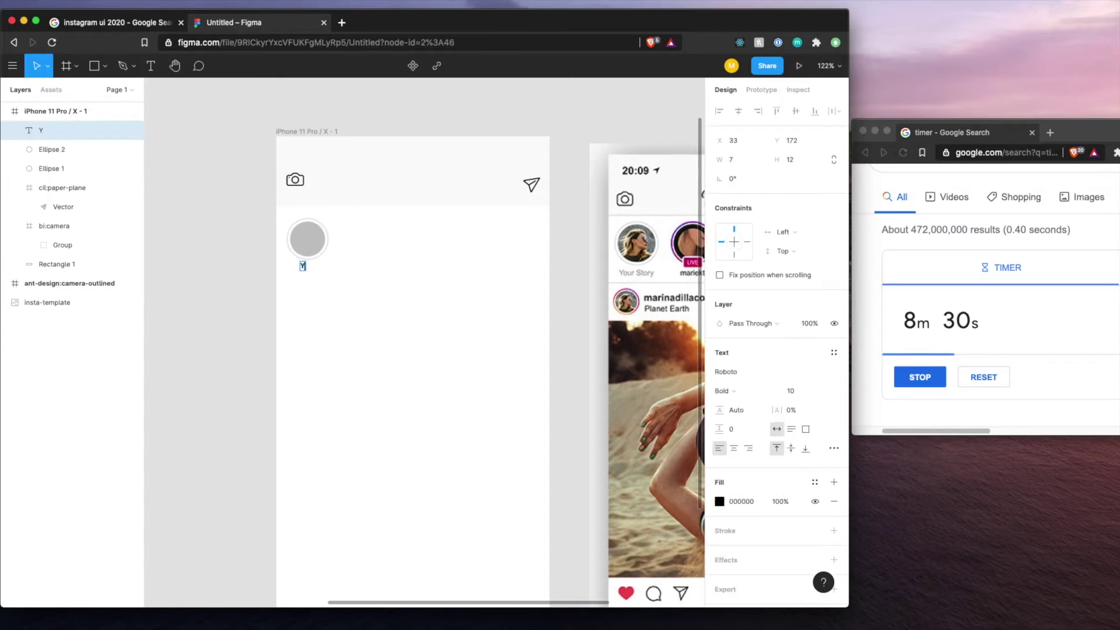
{"action": "type", "text": "our Story"}
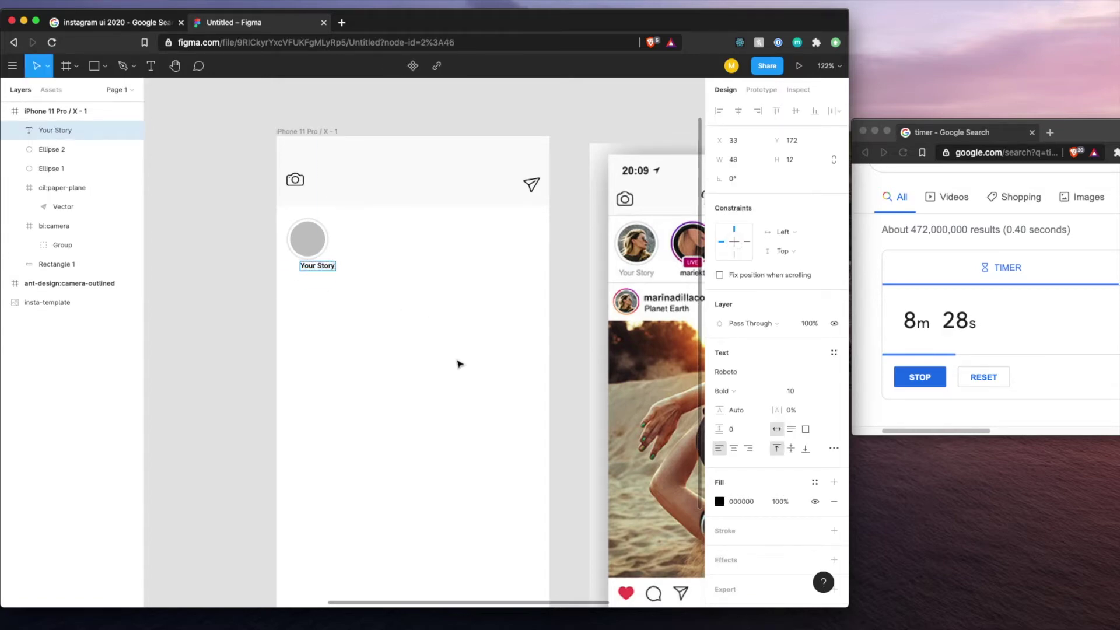
{"action": "key", "text": "Escape"}
{"action": "left_click_drag", "start_coordinate": [316, 268], "coordinate": [306, 270]}
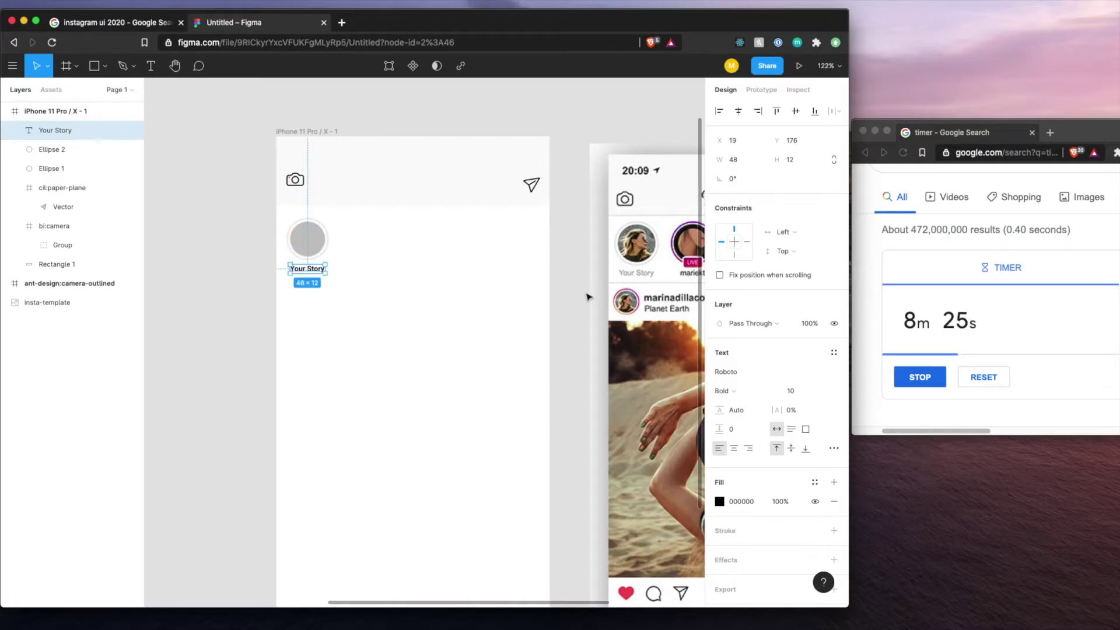
- Set the "Your Story" label to Regular weight and colour it grey 898989
{"action": "left_click", "coordinate": [751, 397]}
{"action": "left_click", "coordinate": [747, 360]}
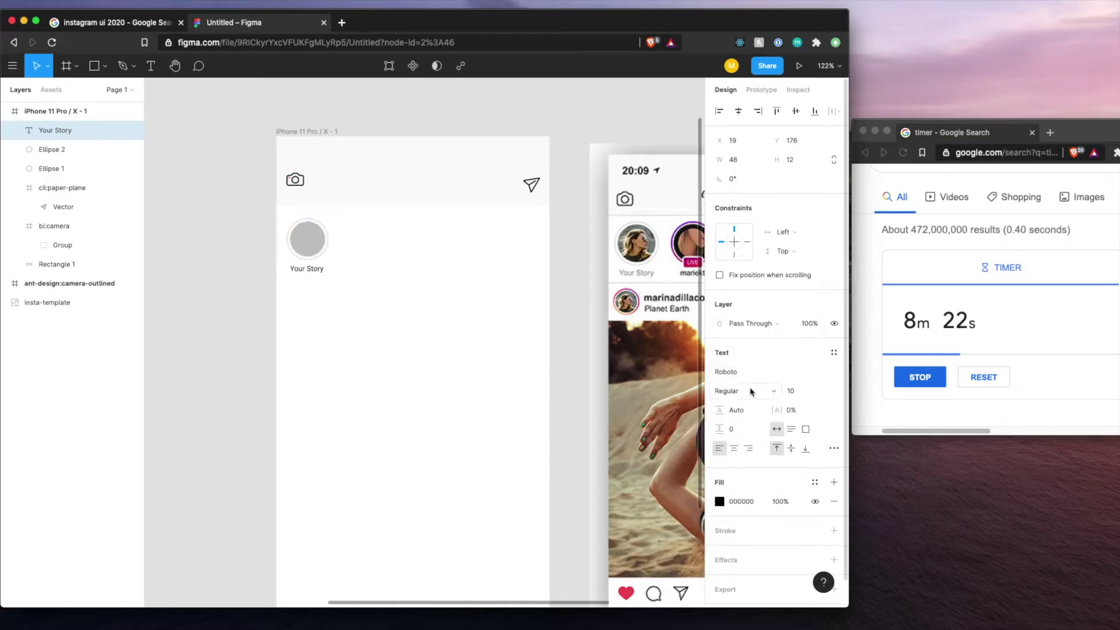
{"action": "left_click", "coordinate": [720, 502]}
{"action": "left_click_drag", "start_coordinate": [564, 448], "coordinate": [557, 380]}
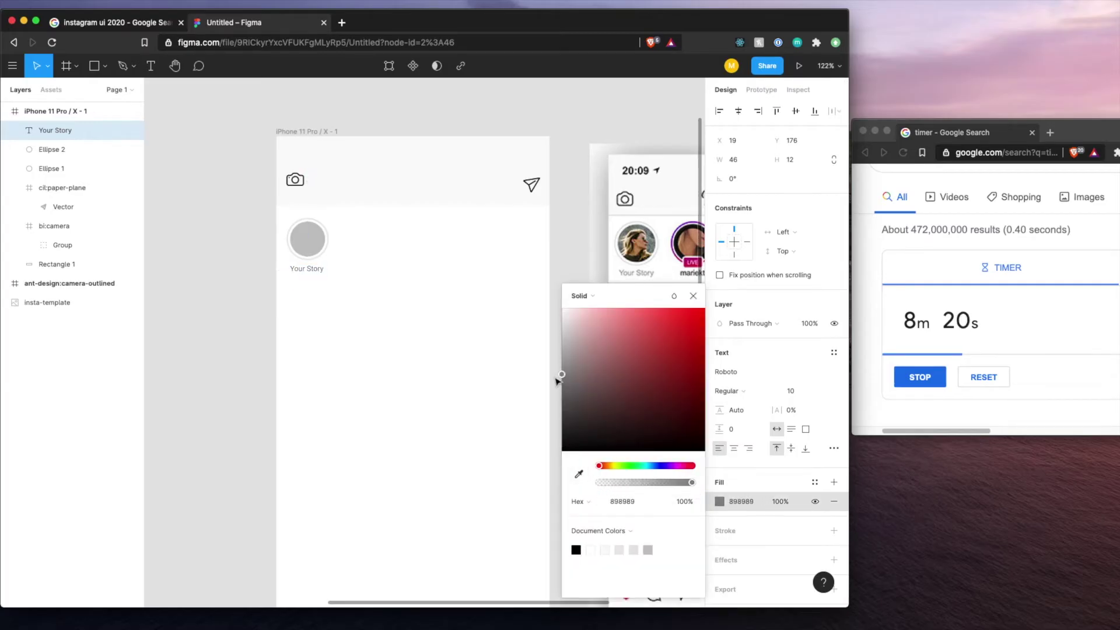
{"action": "left_click", "coordinate": [423, 383]}
- Duplicate the labelled story circle twice and line up the copies beside the original to form a row of three
{"action": "scroll", "coordinate": [350, 309], "scroll_direction": "right", "scroll_amount": 2}
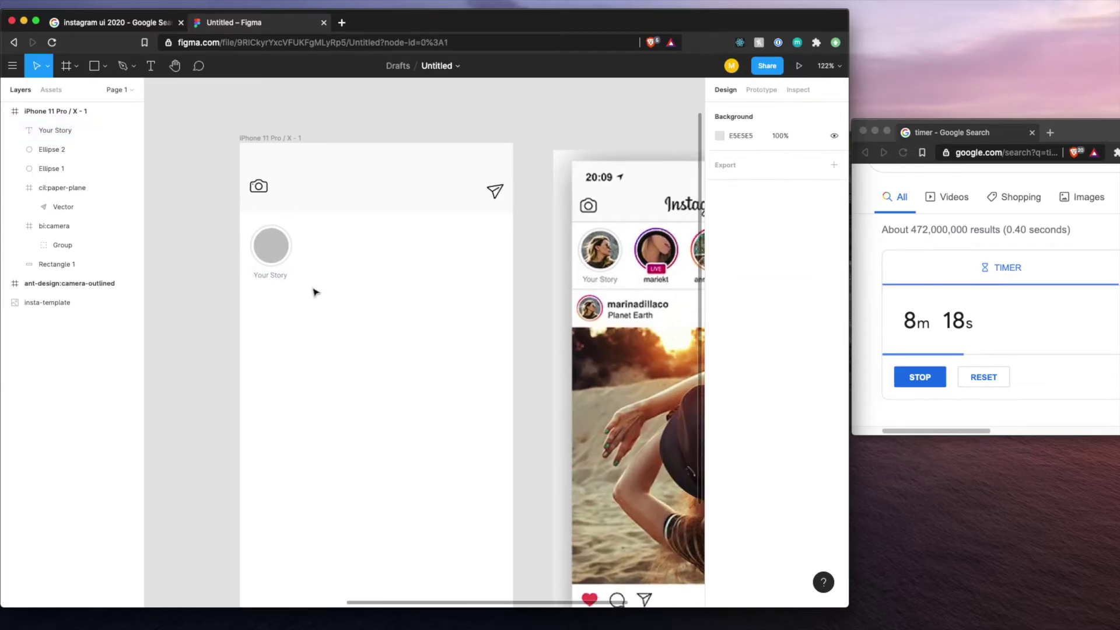
{"action": "left_click_drag", "start_coordinate": [295, 292], "coordinate": [416, 298]}
{"action": "key", "text": "ctrl+c"}
{"action": "key", "text": "ctrl+v"}
{"action": "key", "text": "ctrl+v"}
{"action": "left_click", "coordinate": [370, 327]}
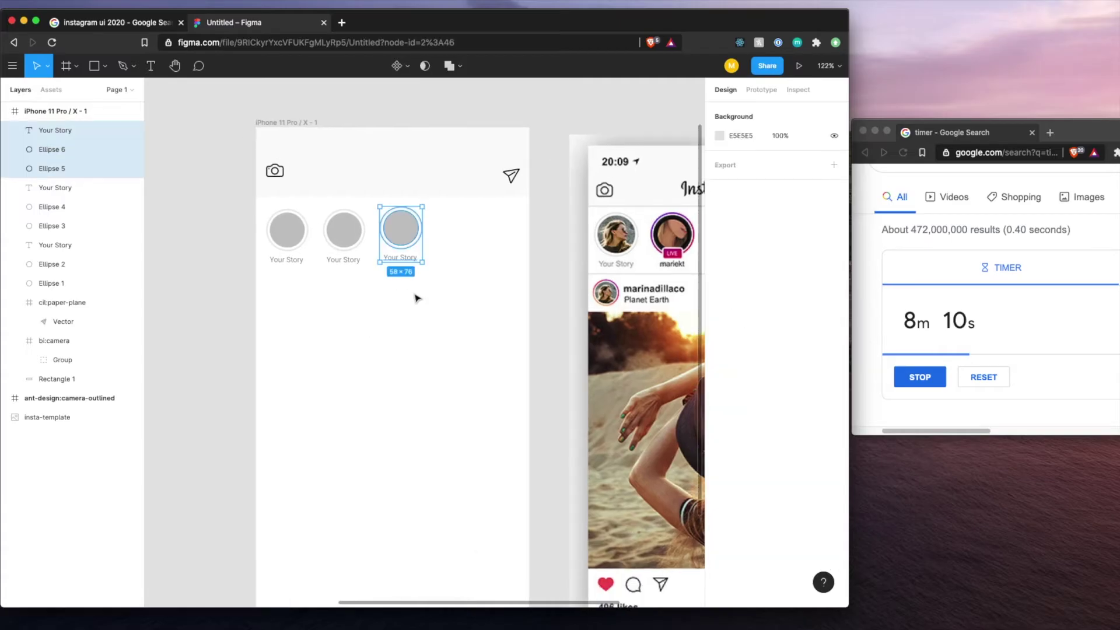
{"action": "left_click_drag", "start_coordinate": [392, 230], "coordinate": [399, 234]}
{"action": "left_click", "coordinate": [400, 340]}
- Copy a story ring with its inner circle and place it, scaled down, below the first story as the post's avatar
{"action": "scroll", "coordinate": [390, 345], "scroll_direction": "right", "scroll_amount": 4}
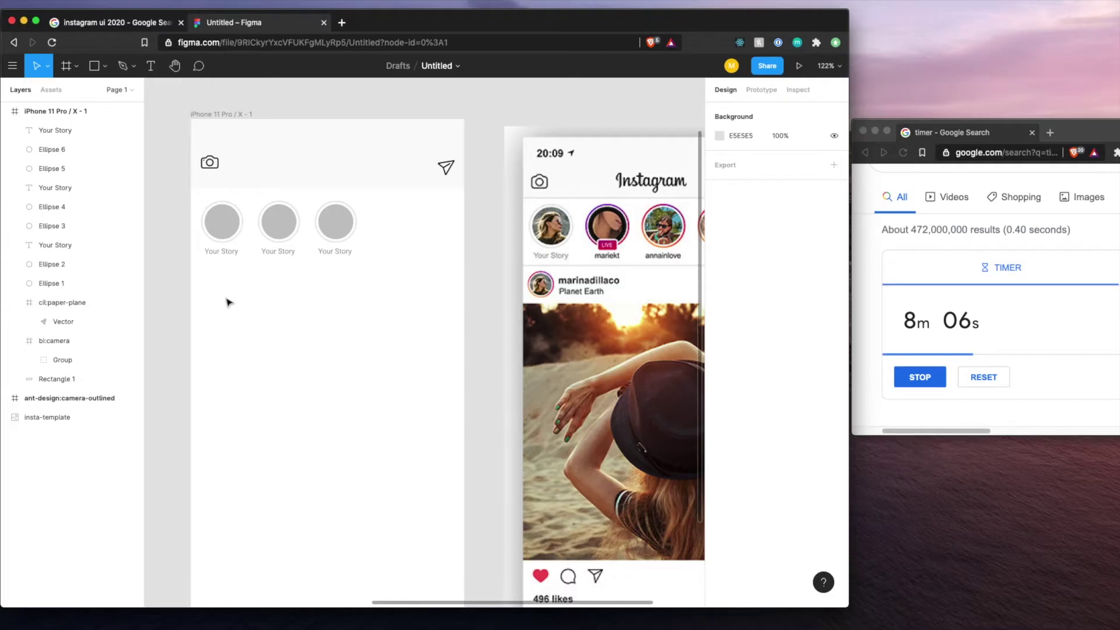
{"action": "left_click_drag", "start_coordinate": [222, 240], "coordinate": [245, 274]}
{"action": "left_click", "coordinate": [296, 296]}
{"action": "left_click_drag", "start_coordinate": [309, 240], "coordinate": [217, 287]}
{"action": "key", "text": "super+c"}
{"action": "key", "text": "super+v"}
- Add the poster's username as a text label beside the small avatar and make it Bold
{"action": "key", "text": "t"}
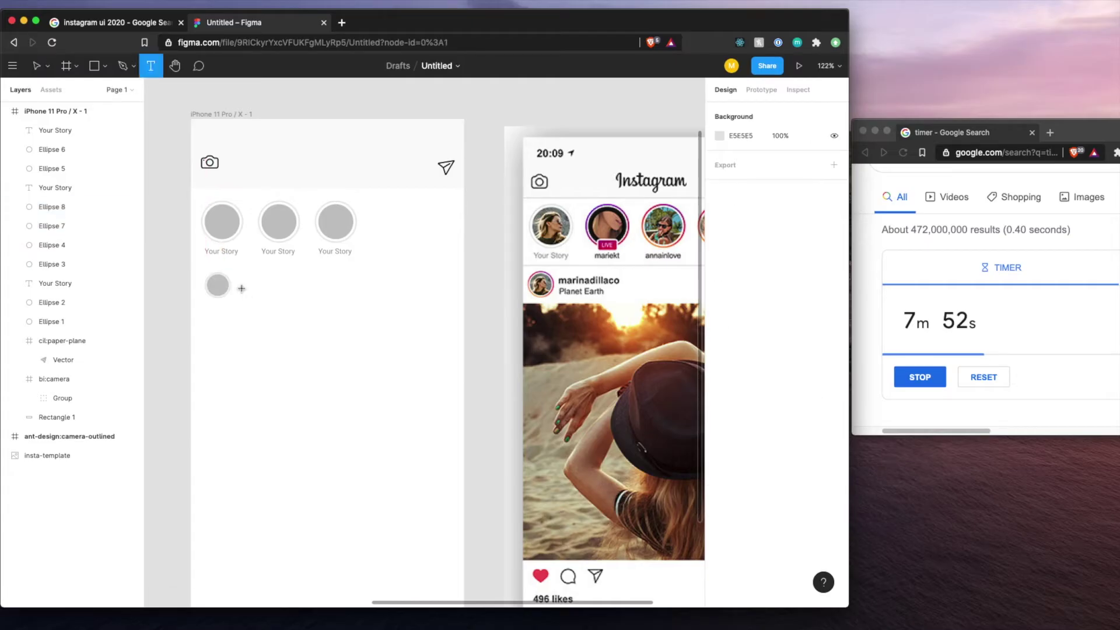
{"action": "left_click", "coordinate": [235, 277]}
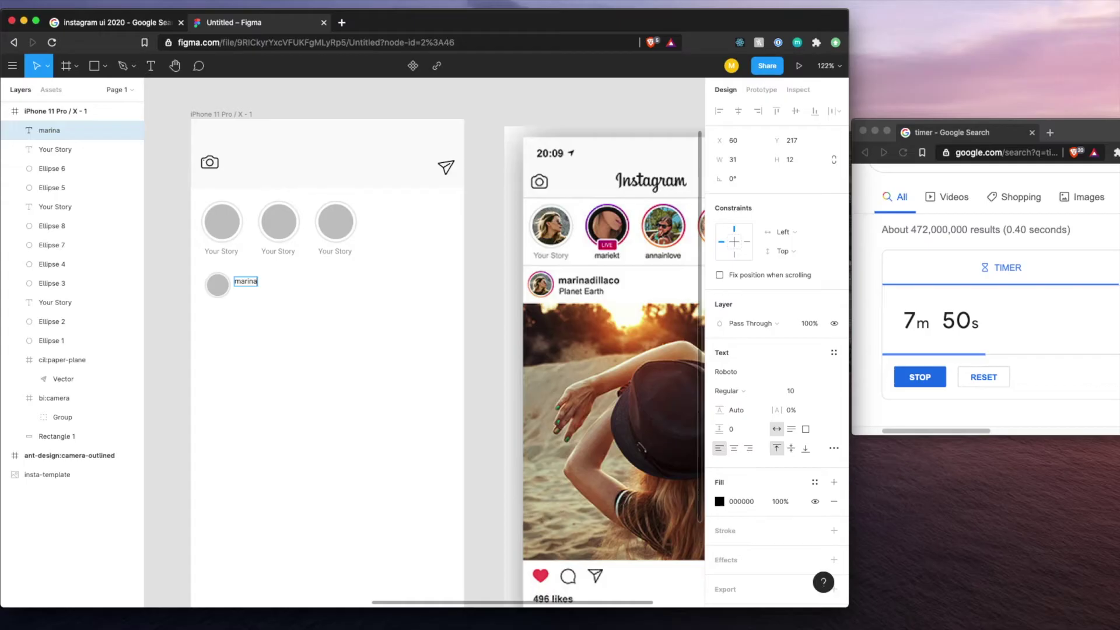
{"action": "key", "text": "Escape"}
{"action": "left_click", "coordinate": [746, 392]}
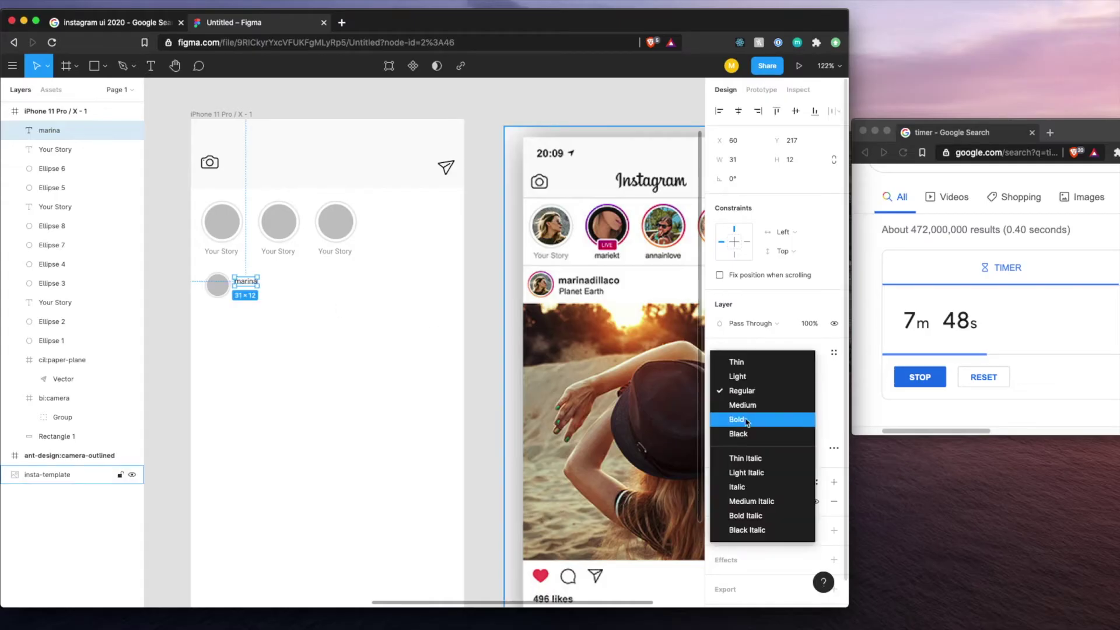
{"action": "left_click", "coordinate": [737, 419]}
{"action": "key", "text": "Escape"}
- Add the location text "Planet Earth" directly beneath the username, aligned at X 60, Y 229, in Regular weight
{"action": "key", "text": "t"}
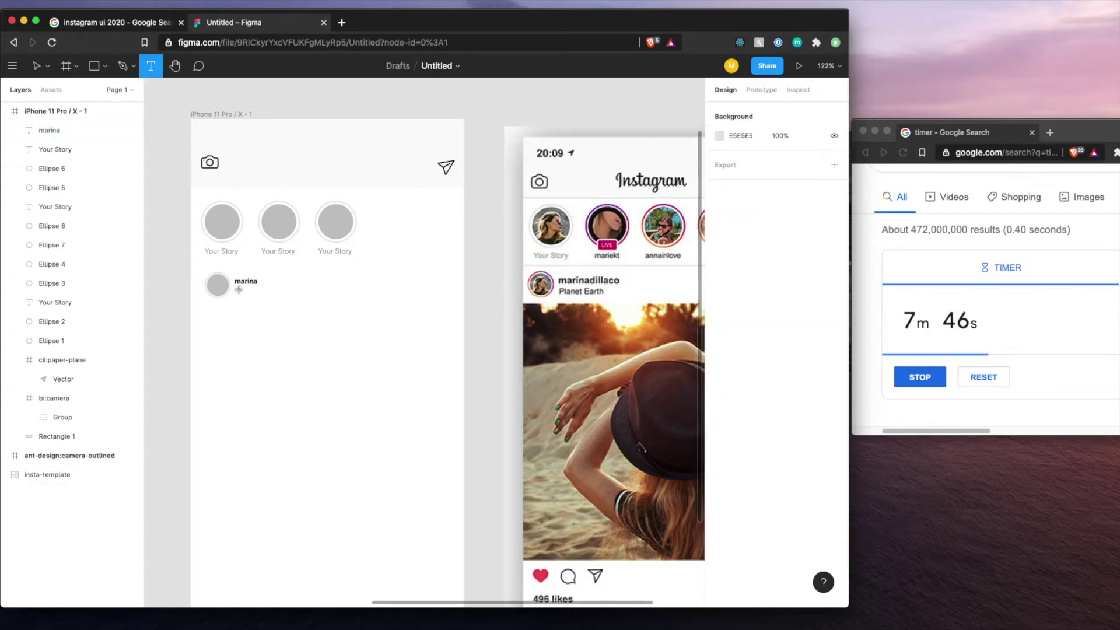
{"action": "left_click", "coordinate": [238, 290]}
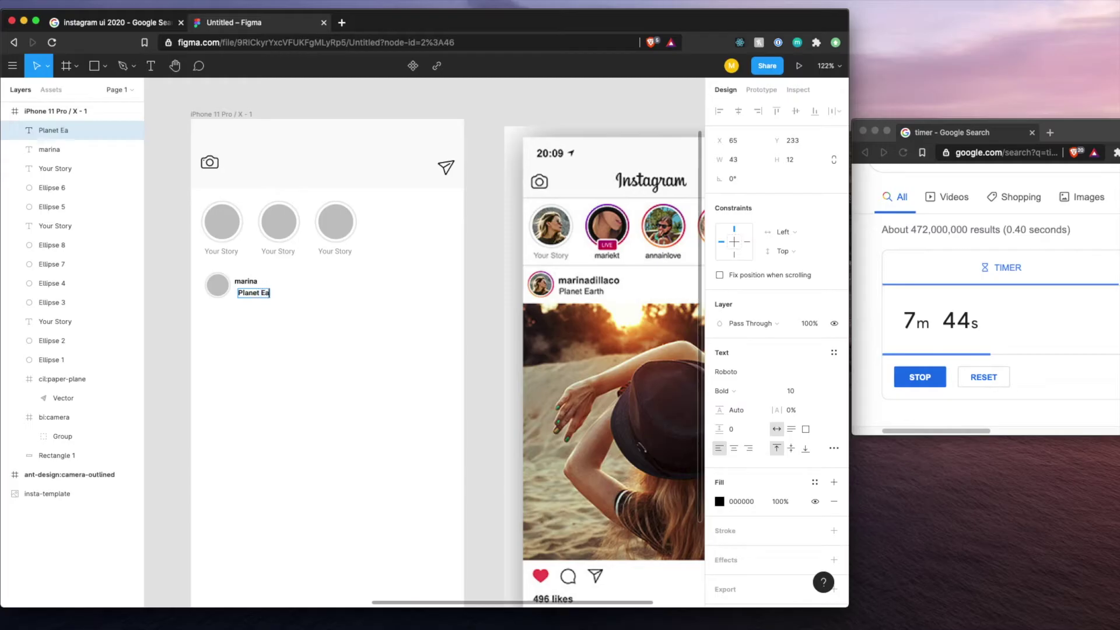
{"action": "key", "text": "Escape"}
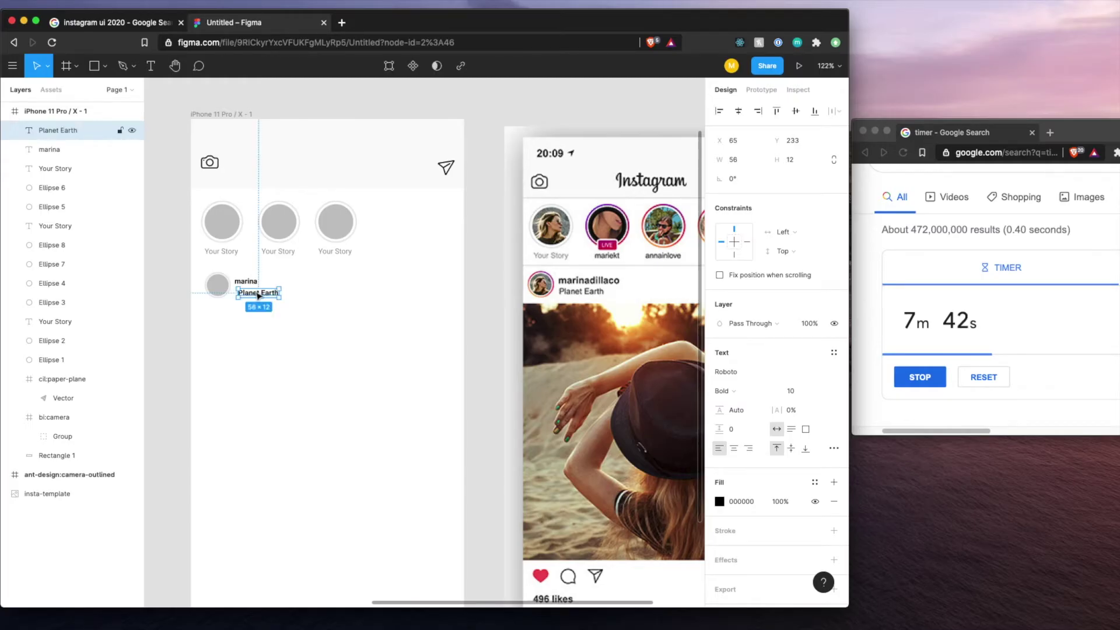
{"action": "left_click_drag", "start_coordinate": [257, 294], "coordinate": [254, 291]}
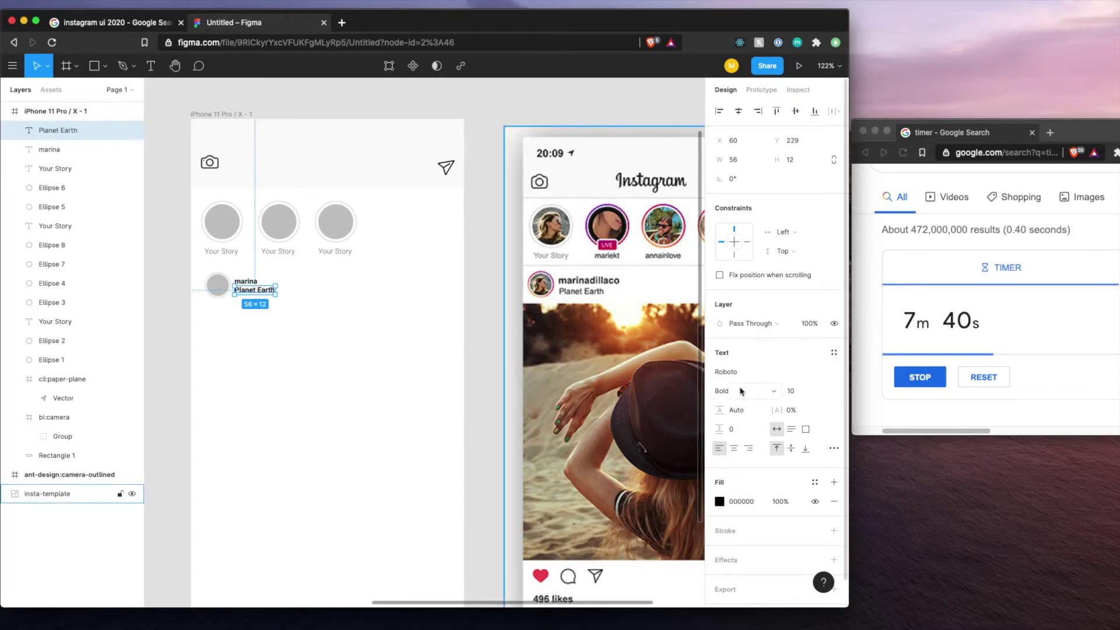
{"action": "left_click", "coordinate": [742, 391]}
{"action": "left_click", "coordinate": [736, 368]}
{"action": "left_click", "coordinate": [318, 347]}
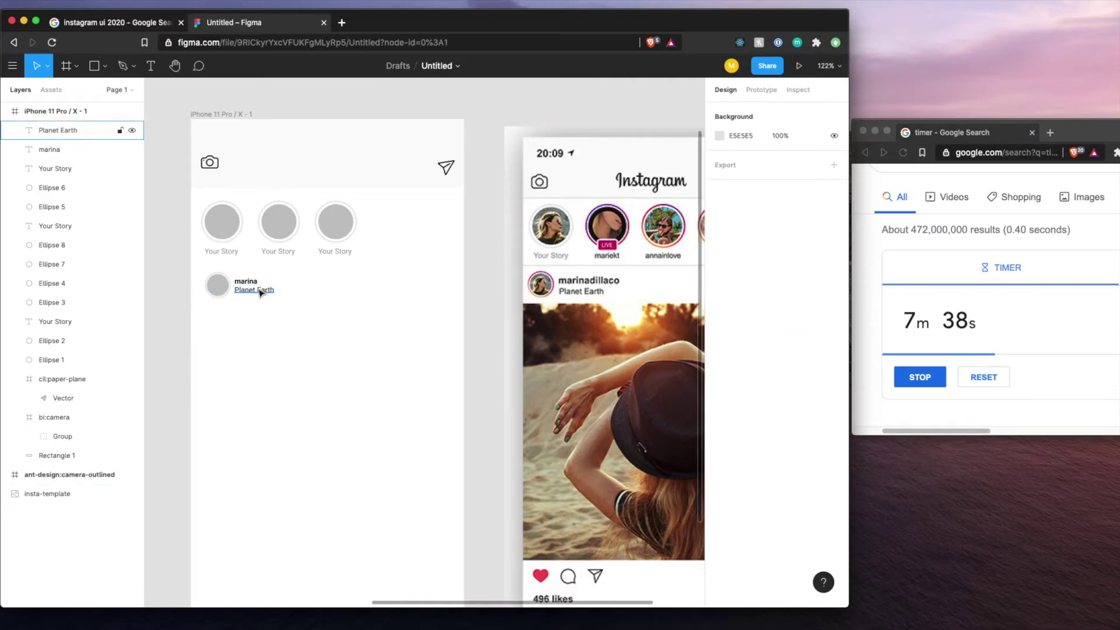
- Draw a full-width 375 × 397 rectangle below the post header, at X 0, Y 248, for the post image
{"action": "scroll", "coordinate": [290, 332], "scroll_direction": "down", "scroll_amount": 2}
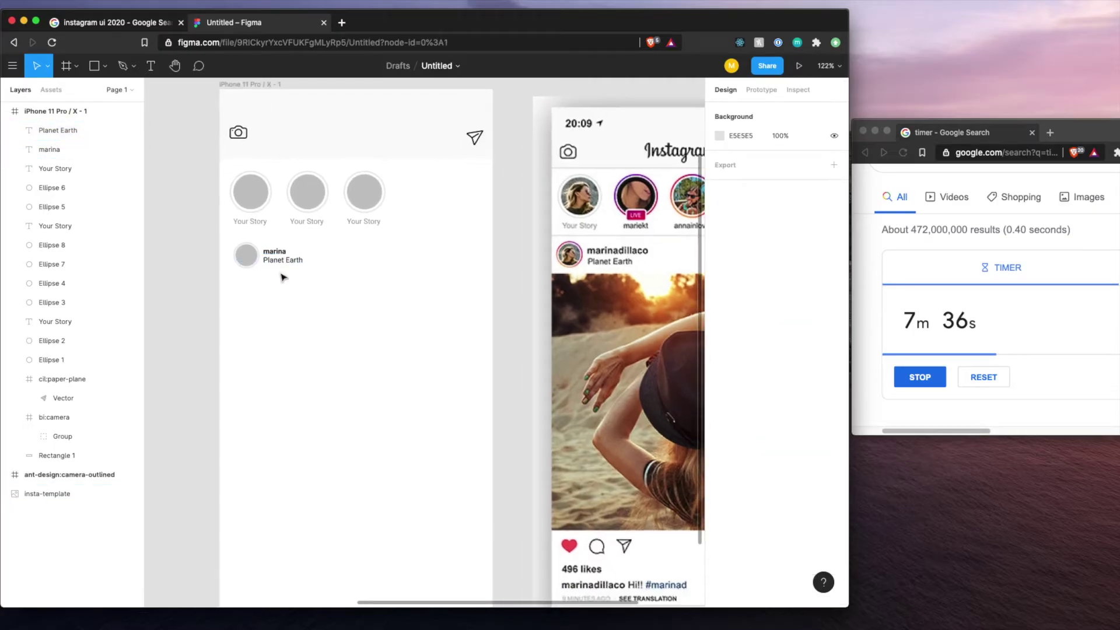
{"action": "scroll", "coordinate": [284, 275], "scroll_direction": "down", "scroll_amount": 5}
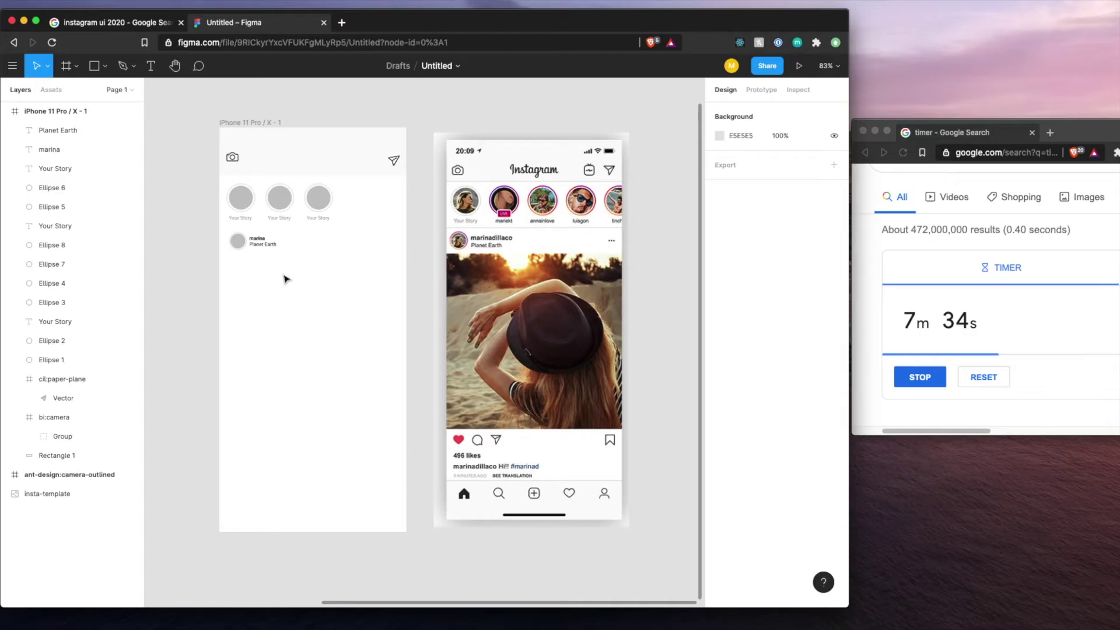
{"action": "key", "text": "r"}
{"action": "left_click_drag", "start_coordinate": [220, 251], "coordinate": [405, 449]}
- Fill the post rectangle with the Boxed Water beach photo found by searching "beach" in the Unsplash plugin
{"action": "right_click", "coordinate": [350, 426]}
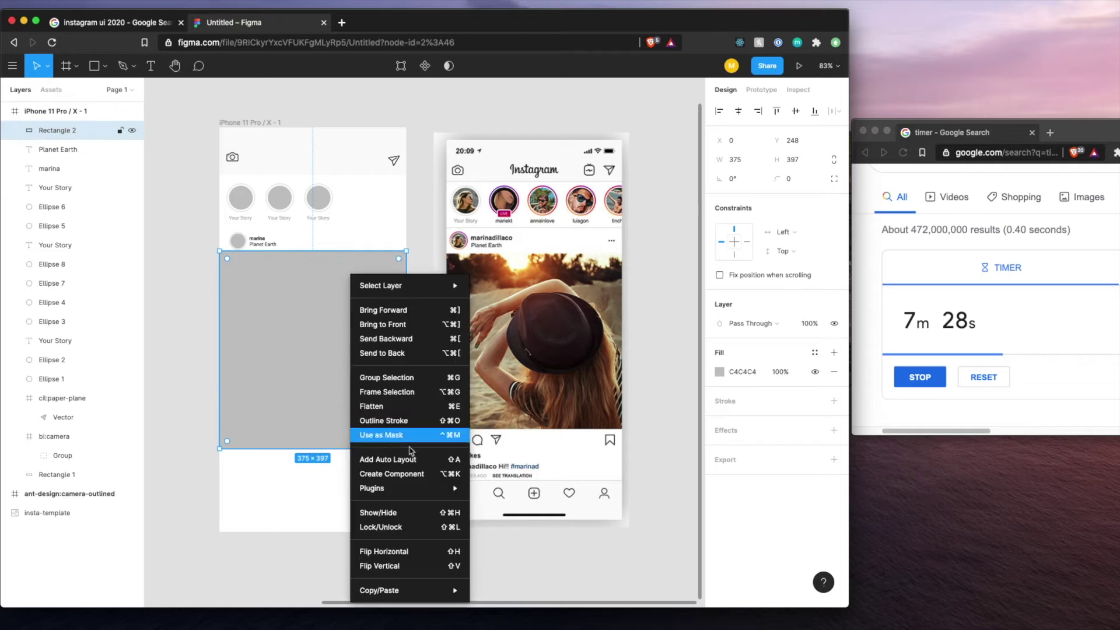
{"action": "mouse_move", "coordinate": [417, 490]}
{"action": "left_click", "coordinate": [496, 490]}
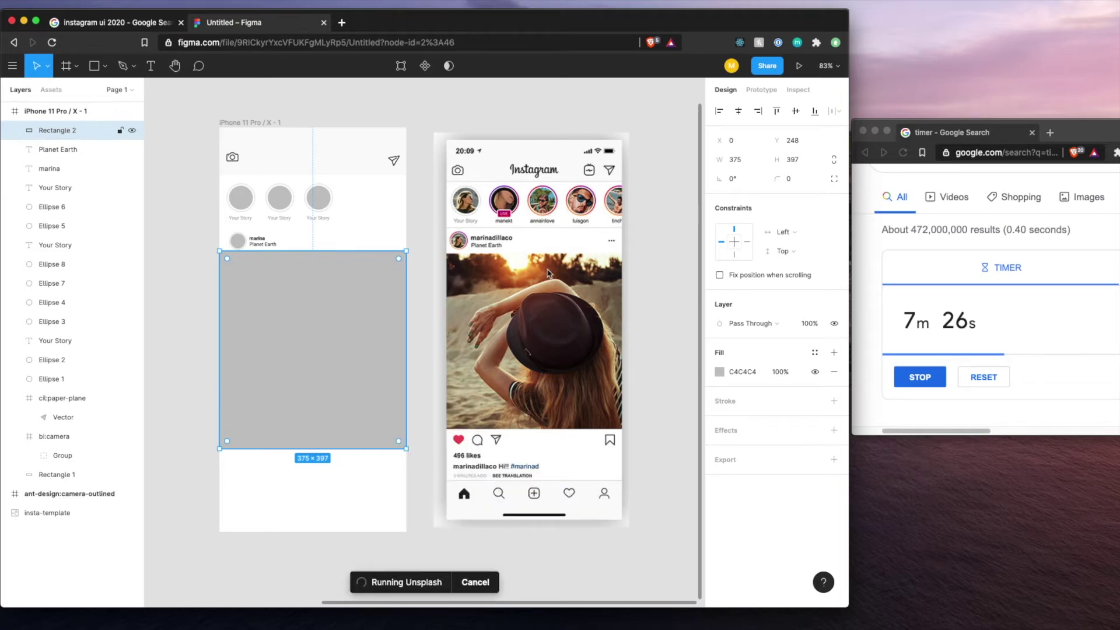
{"action": "left_click", "coordinate": [543, 138]}
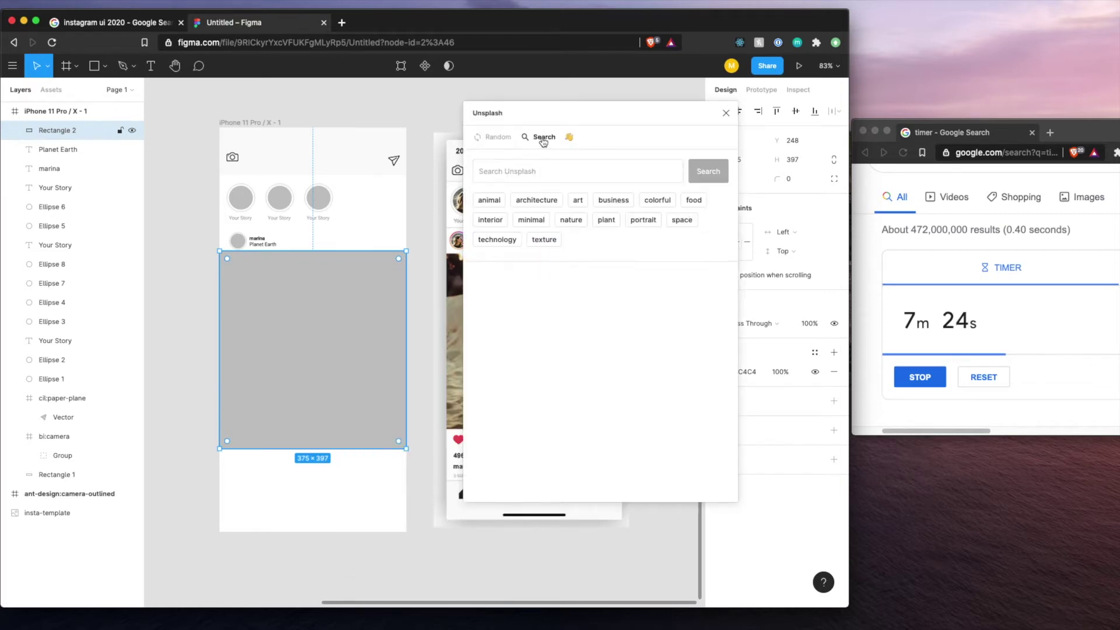
{"action": "left_click", "coordinate": [543, 175]}
{"action": "type", "text": "beach"}
{"action": "key", "text": "Return"}
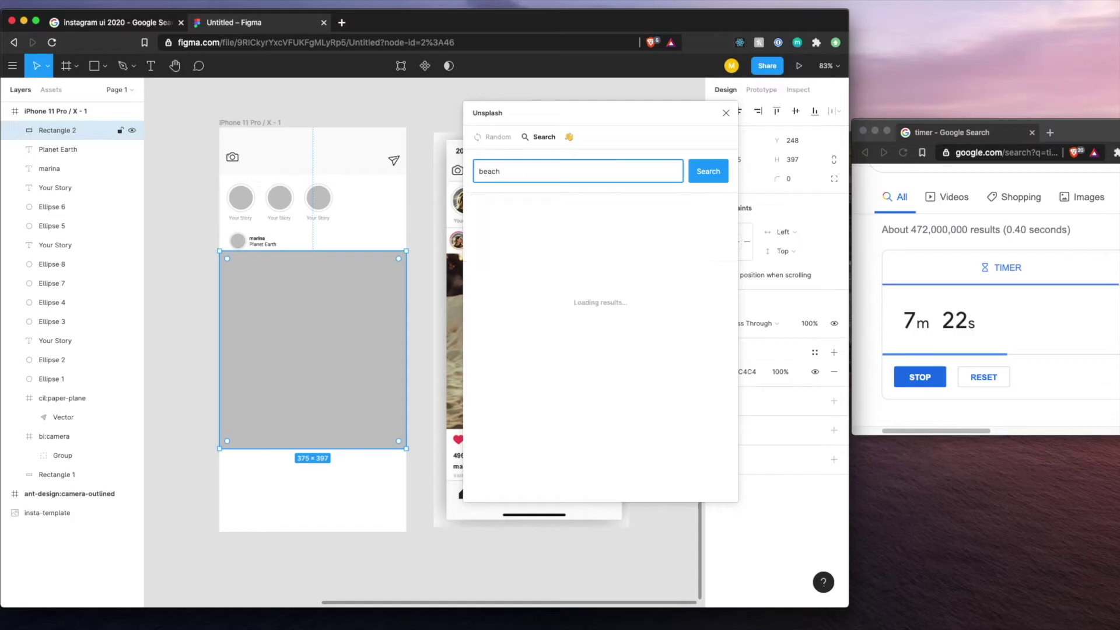
{"action": "left_click", "coordinate": [584, 220]}
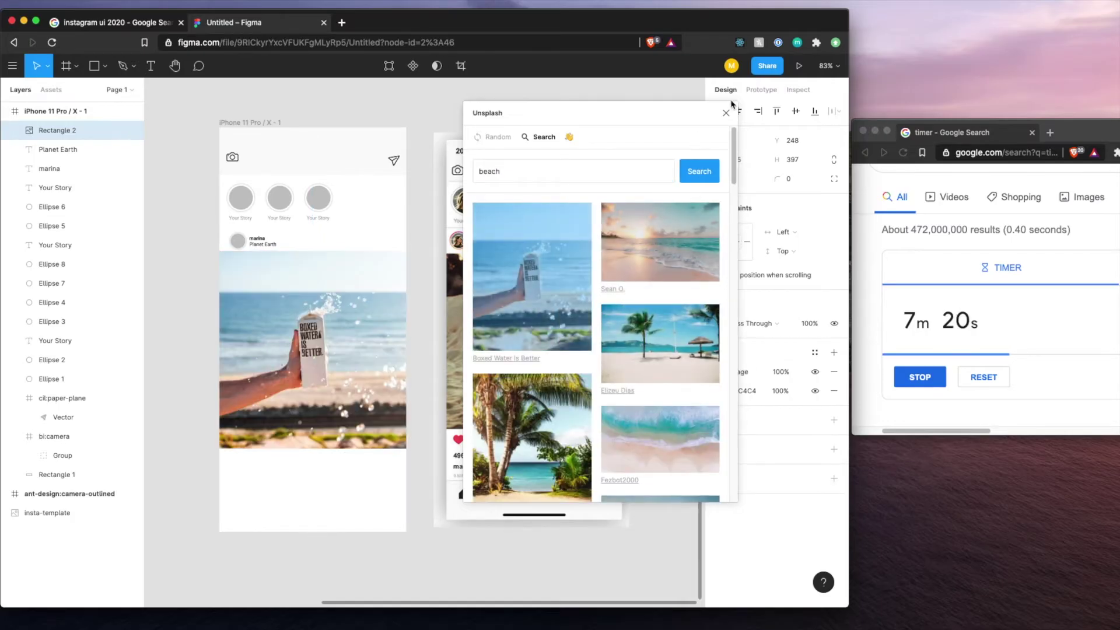
{"action": "left_click", "coordinate": [726, 113]}
{"action": "left_click", "coordinate": [287, 488]}
- Search "heart" in the Iconify plugin and import the filled Ant Design heart icon into the phone frame
{"action": "scroll", "coordinate": [288, 484], "scroll_direction": "down", "scroll_amount": 1}
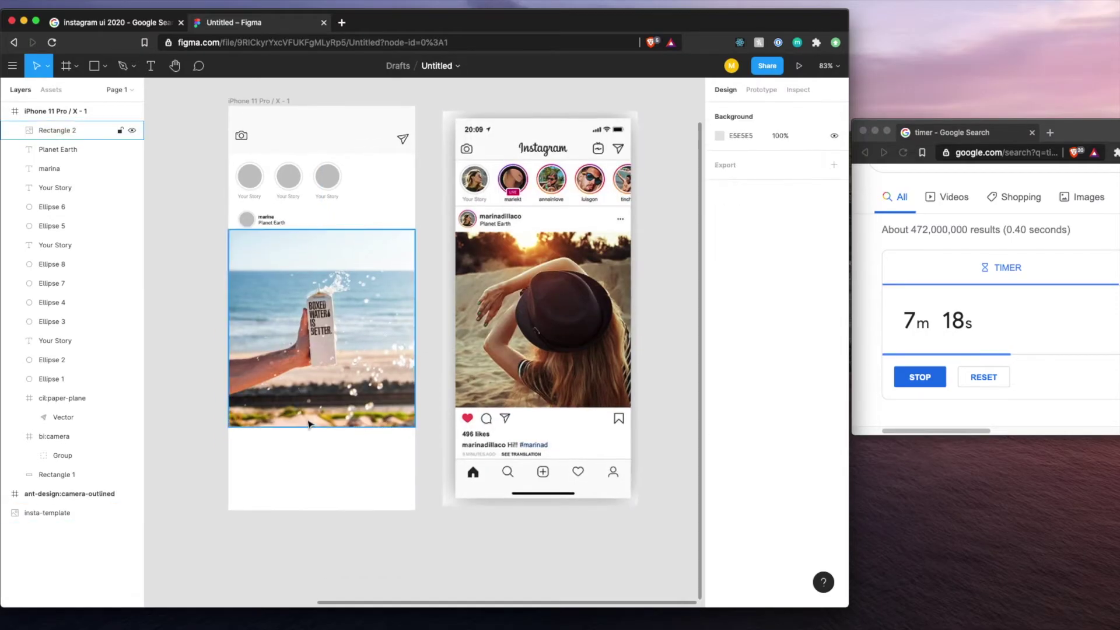
{"action": "scroll", "coordinate": [309, 424], "scroll_direction": "up", "scroll_amount": 5}
{"action": "right_click", "coordinate": [209, 464]}
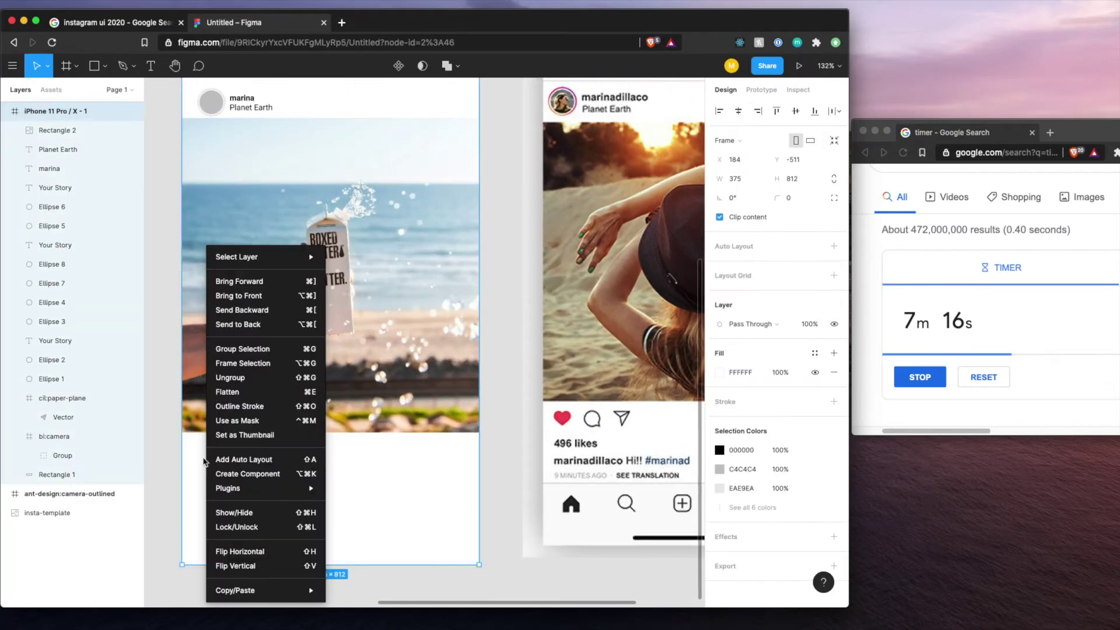
{"action": "left_click", "coordinate": [172, 482]}
{"action": "right_click", "coordinate": [170, 475]}
{"action": "mouse_move", "coordinate": [199, 514]}
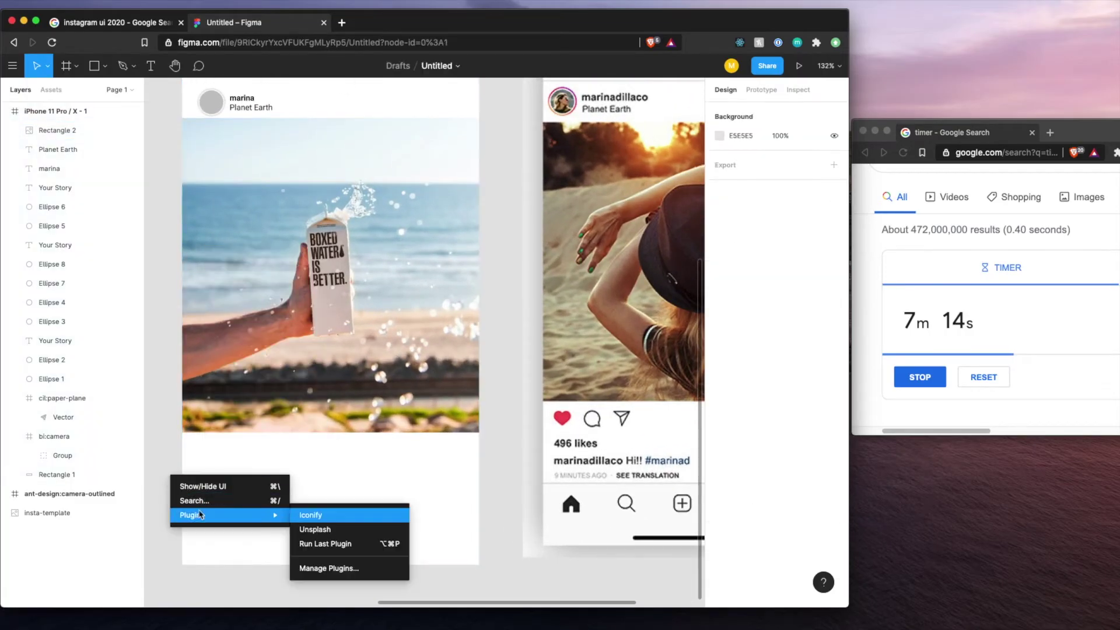
{"action": "left_click", "coordinate": [343, 523]}
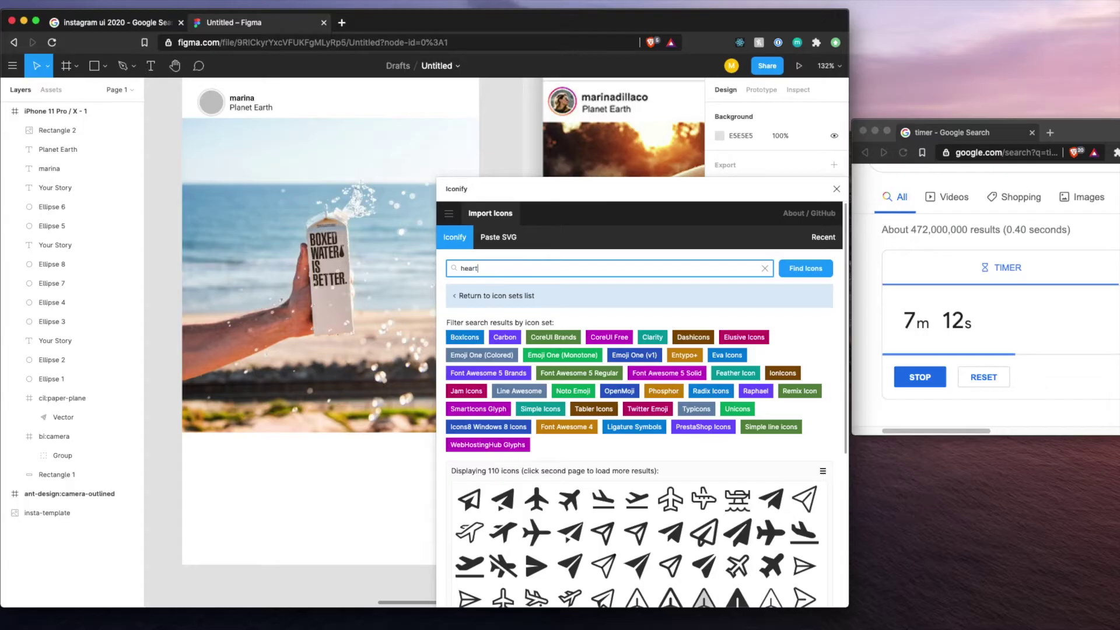
{"action": "key", "text": "Return"}
{"action": "left_click", "coordinate": [281, 450]}
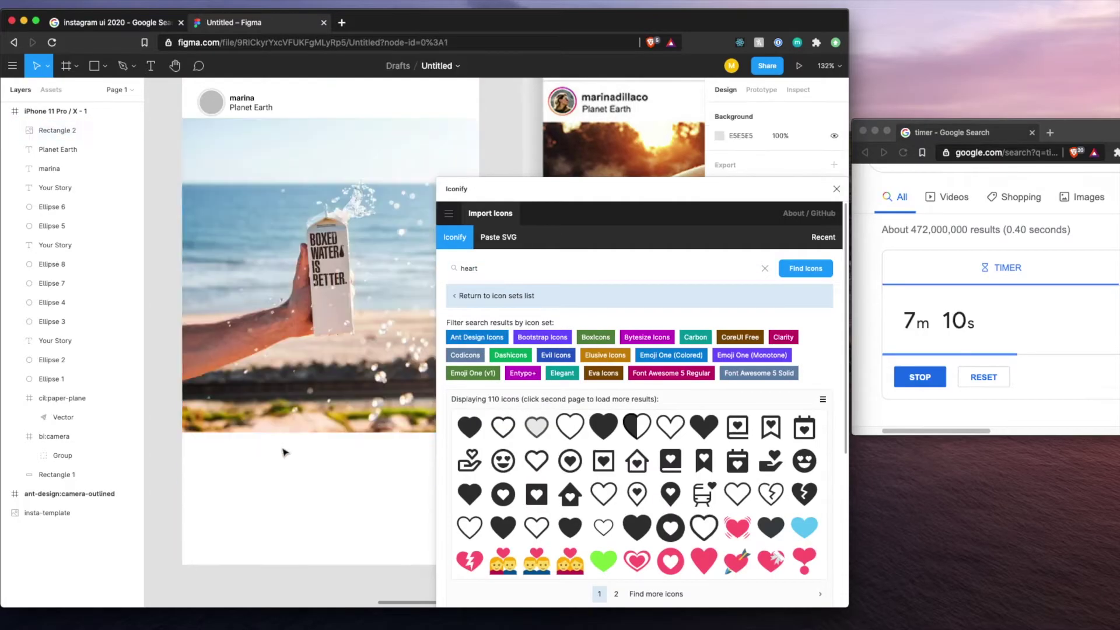
{"action": "left_click_drag", "start_coordinate": [470, 427], "coordinate": [232, 480]}
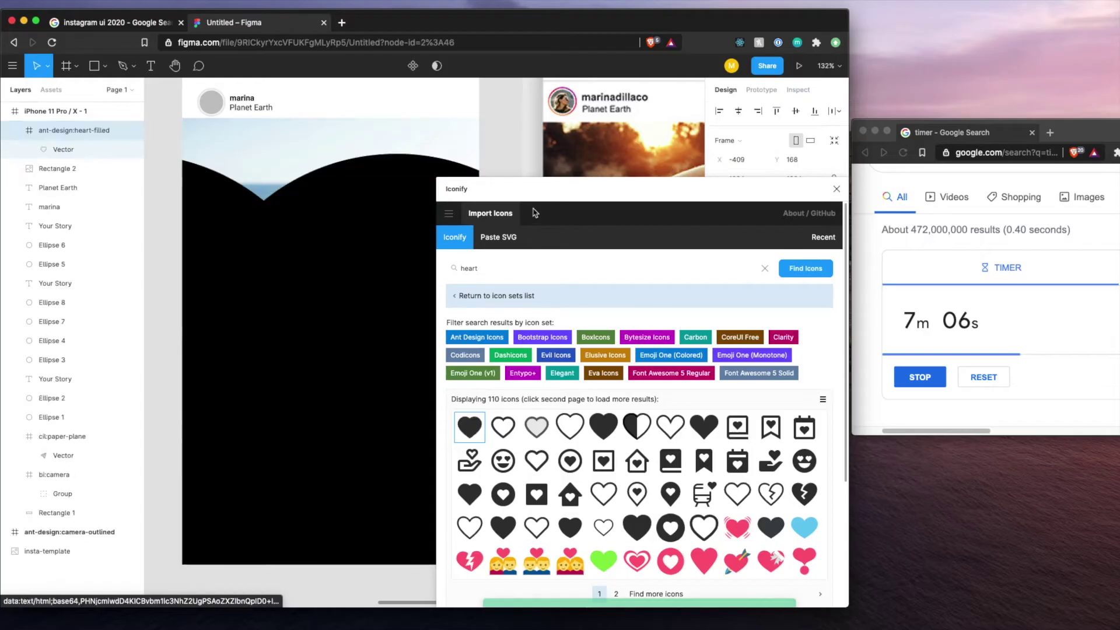
{"action": "left_click", "coordinate": [836, 191]}
- Resize the imported heart icon to 24 × 24 with its proportions kept
{"action": "key", "text": "shift+1"}
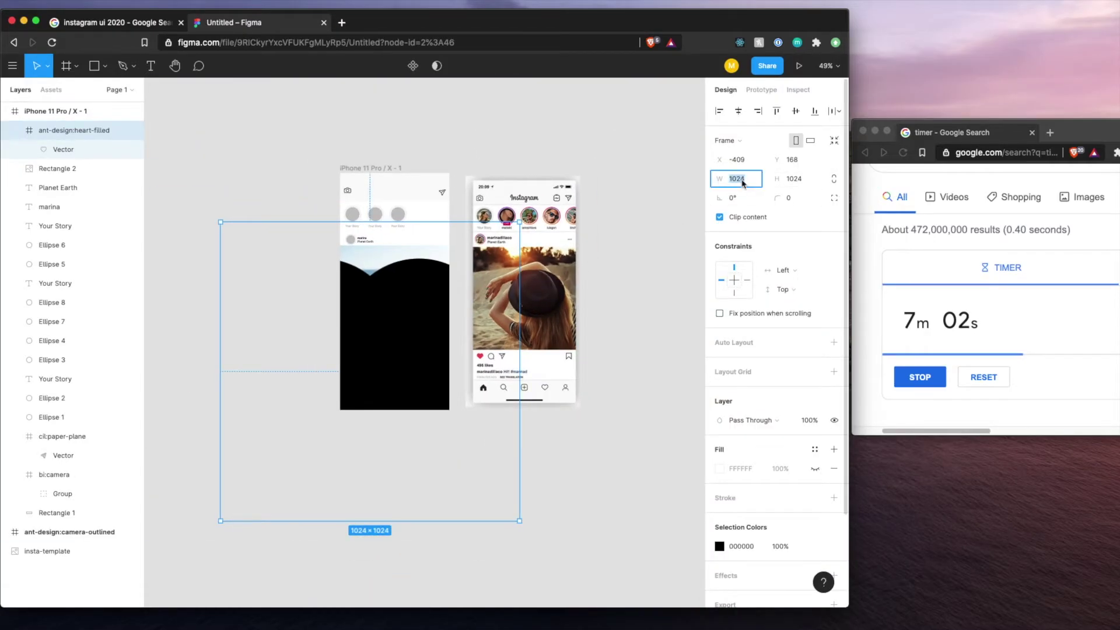
{"action": "type", "text": "4"}
{"action": "key", "text": "Return"}
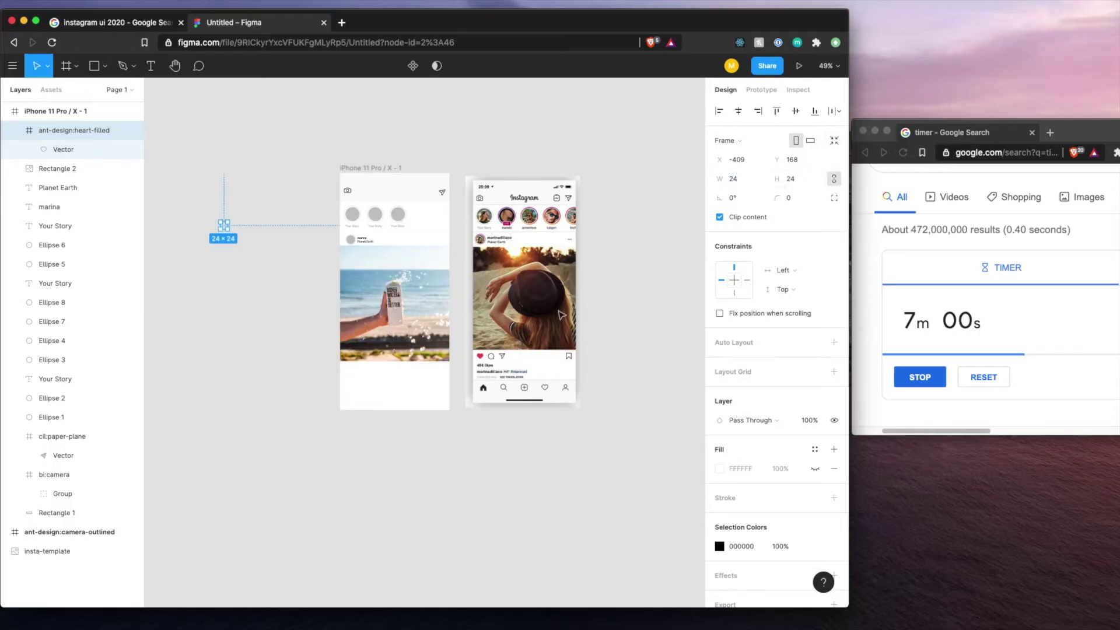
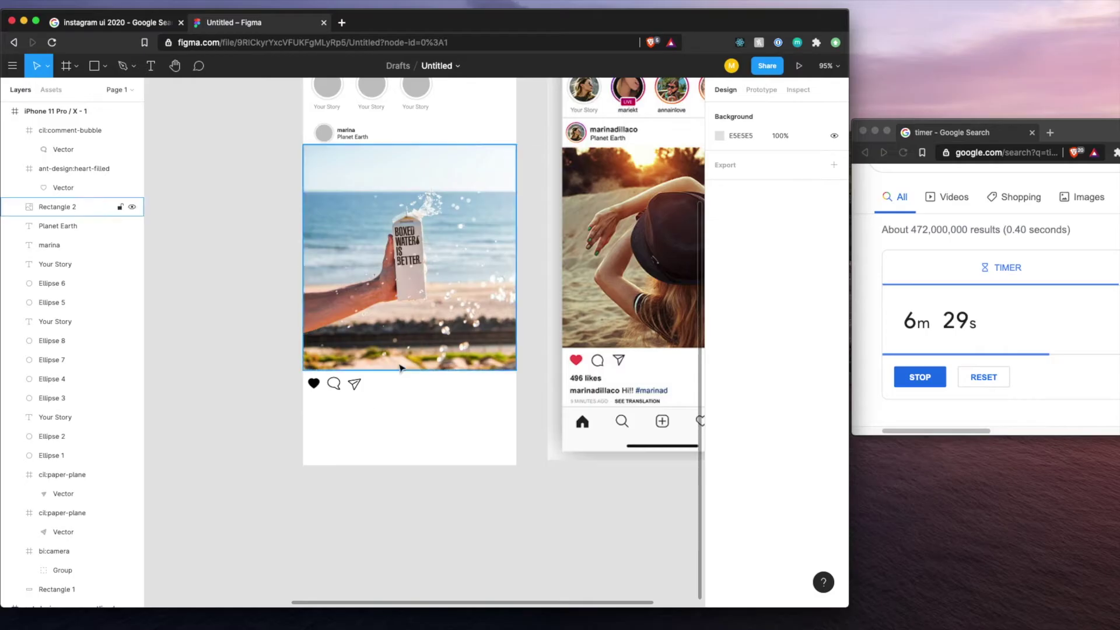
- Copy the username text to just below the post's heart icon, at X 9, Y 690, and change it to "496 likes"
{"action": "left_click", "coordinate": [348, 131]}
{"action": "key", "text": "ctrl+v"}
{"action": "left_click_drag", "start_coordinate": [351, 134], "coordinate": [320, 400]}
{"action": "double_click", "coordinate": [318, 399]}
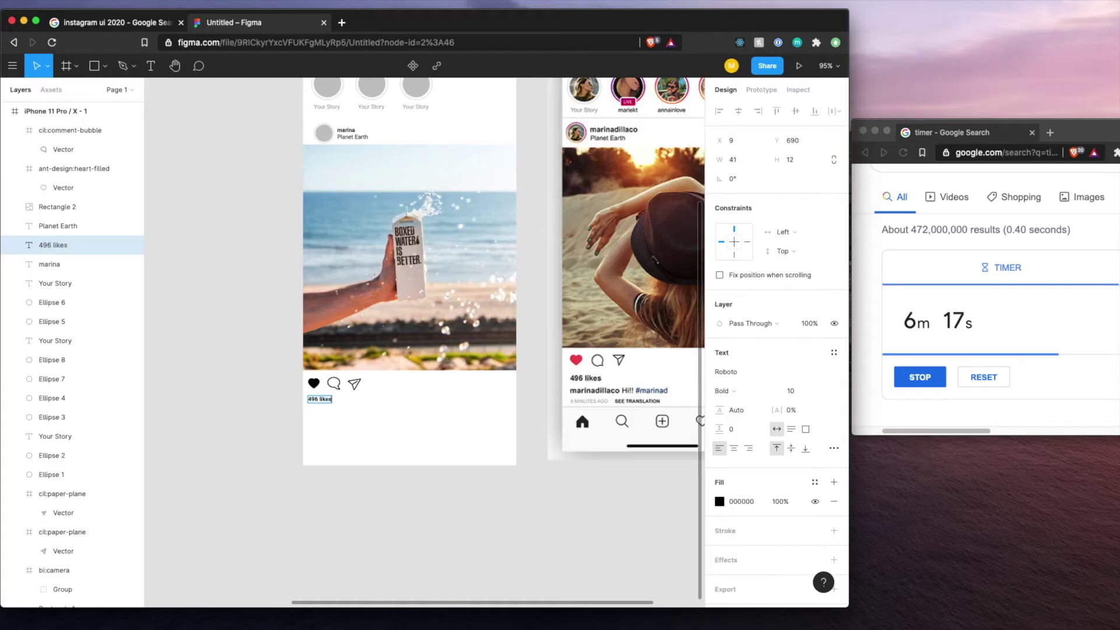
- Set the font size of the "496 likes" text to 12
{"action": "key", "text": "Escape"}
{"action": "left_click", "coordinate": [826, 390]}
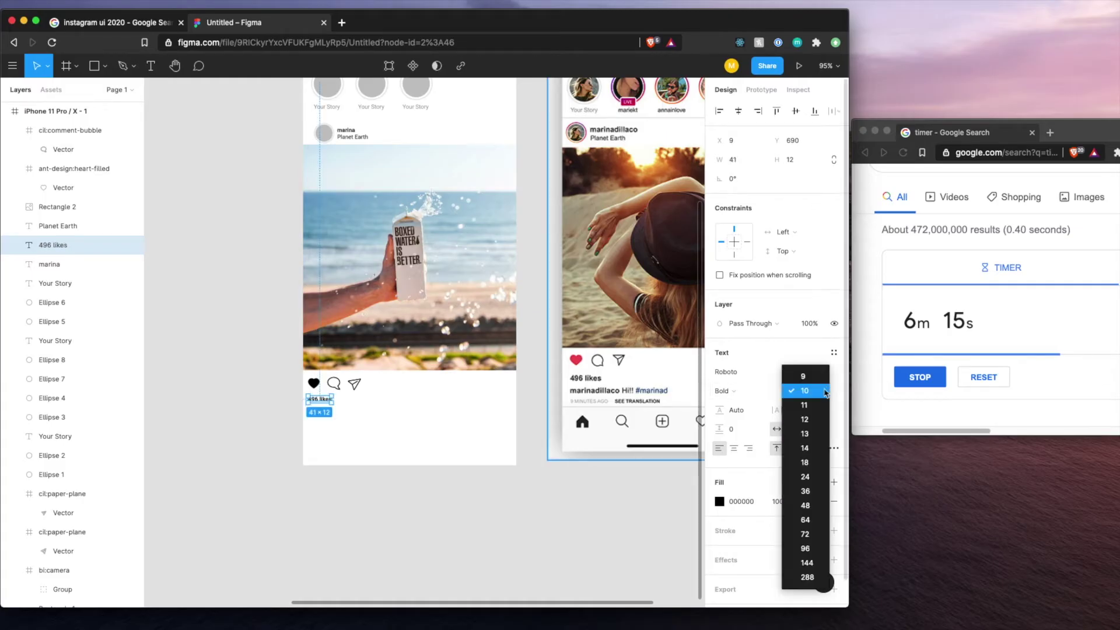
{"action": "left_click", "coordinate": [816, 418]}
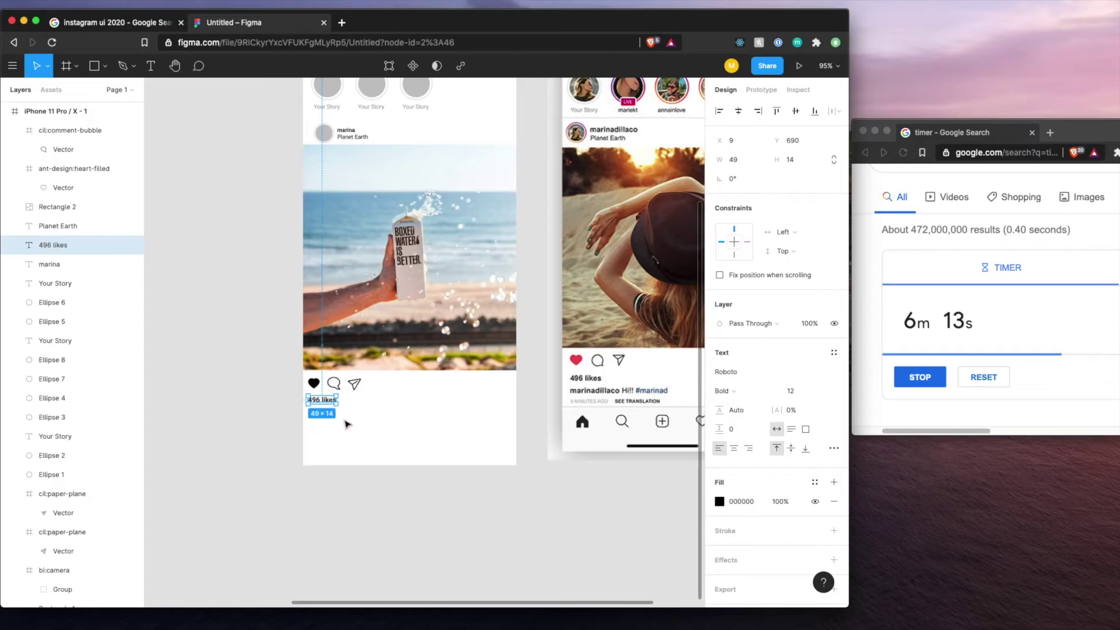
- Paste a copy of the bold text below "496 likes" at X 9, Y 710 and change it to the post's username
{"action": "key", "text": "ctrl+v"}
{"action": "left_click_drag", "start_coordinate": [325, 418], "coordinate": [323, 414]}
{"action": "double_click", "coordinate": [322, 411]}
{"action": "type", "text": "ma"}
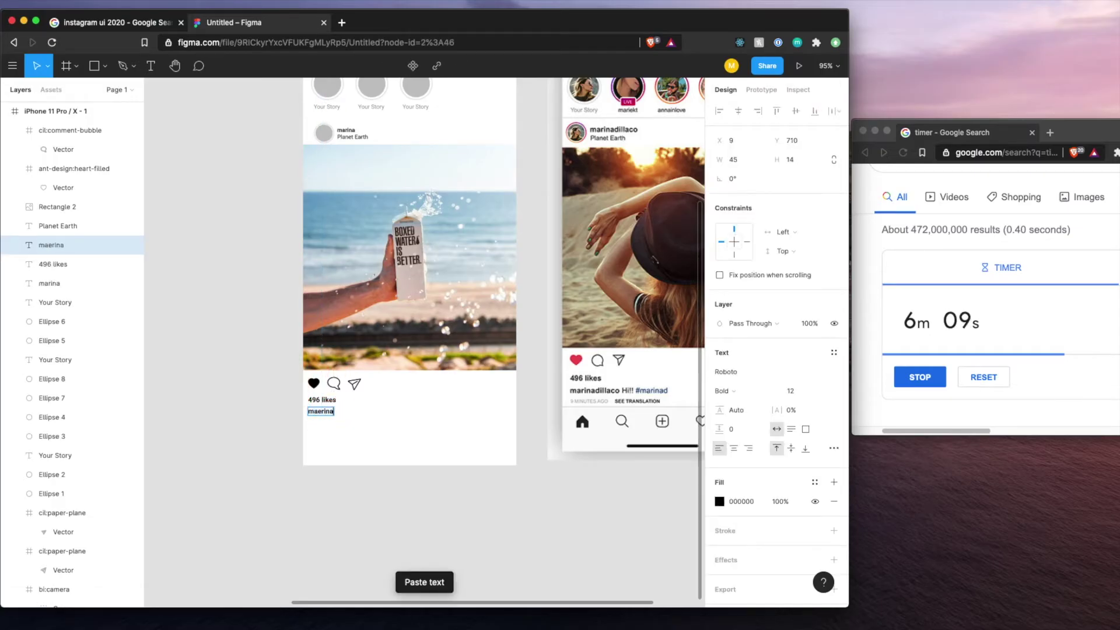
{"action": "key", "text": "Escape"}
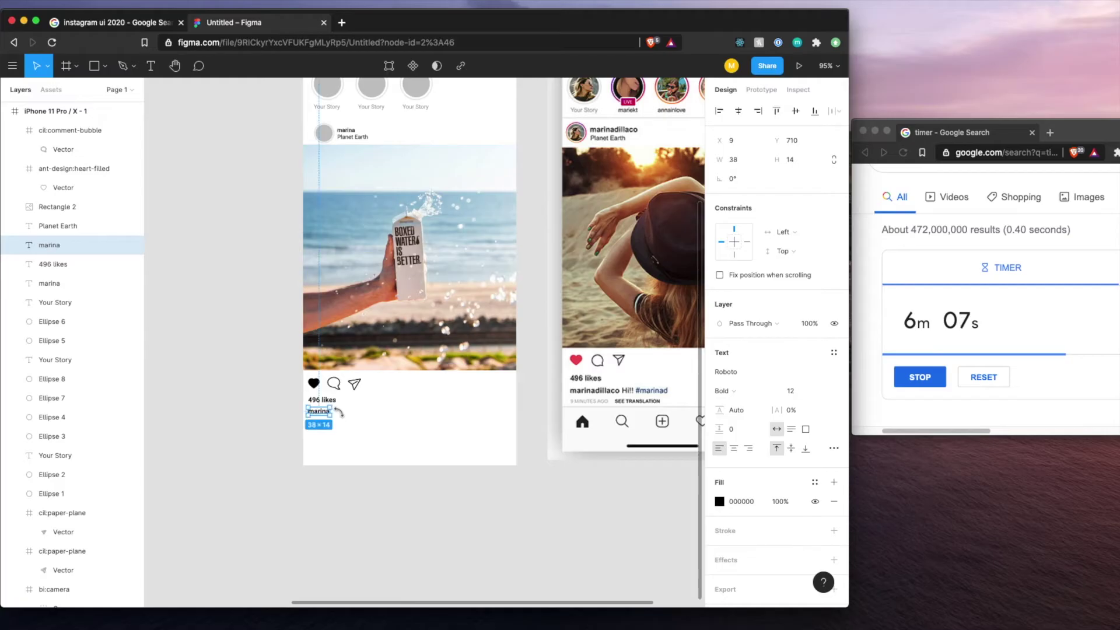
- Copy the caption's username text to X 55, Y 710, set it to Regular weight, and change it to "Boked water is amazing!!!"
{"action": "key", "text": "super+v"}
{"action": "left_click_drag", "start_coordinate": [326, 417], "coordinate": [351, 414]}
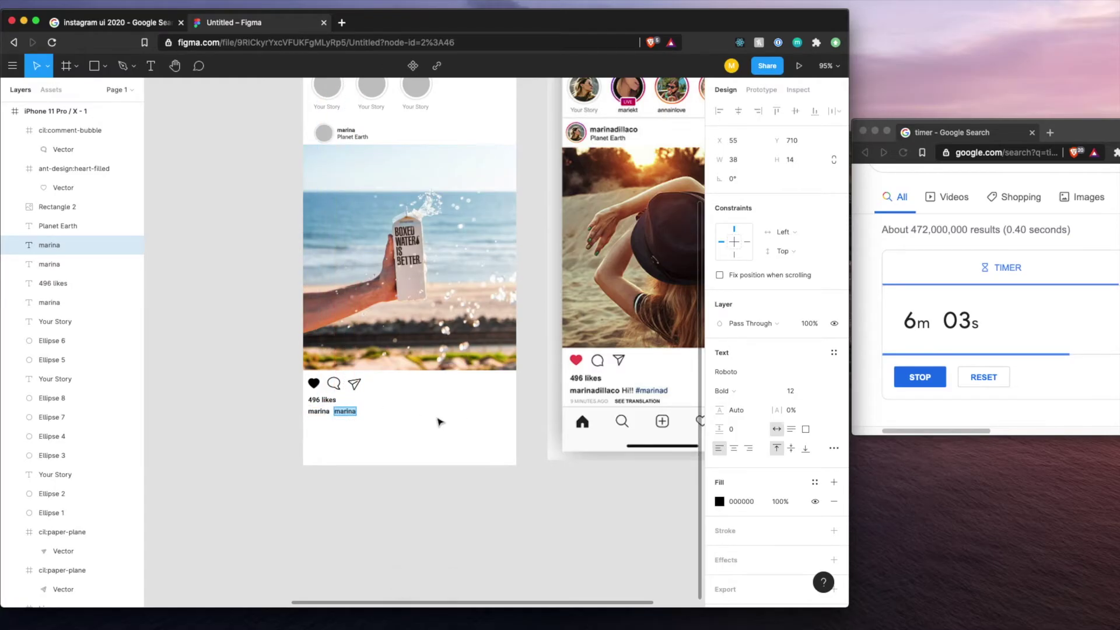
{"action": "left_click", "coordinate": [724, 391]}
{"action": "left_click", "coordinate": [727, 359]}
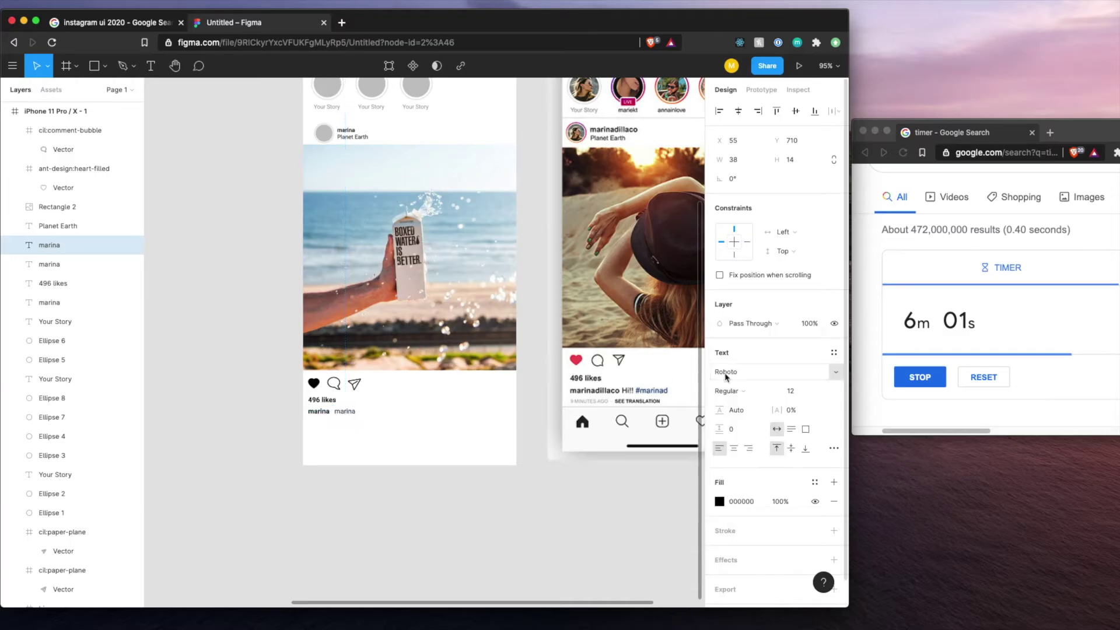
{"action": "double_click", "coordinate": [344, 412]}
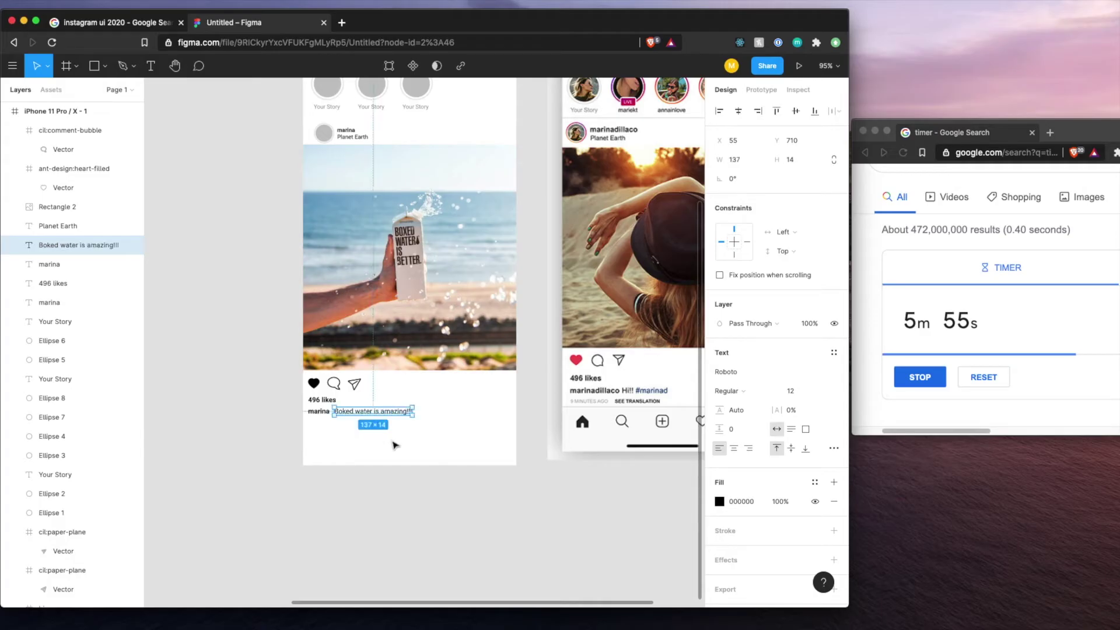
{"action": "left_click", "coordinate": [353, 445]}
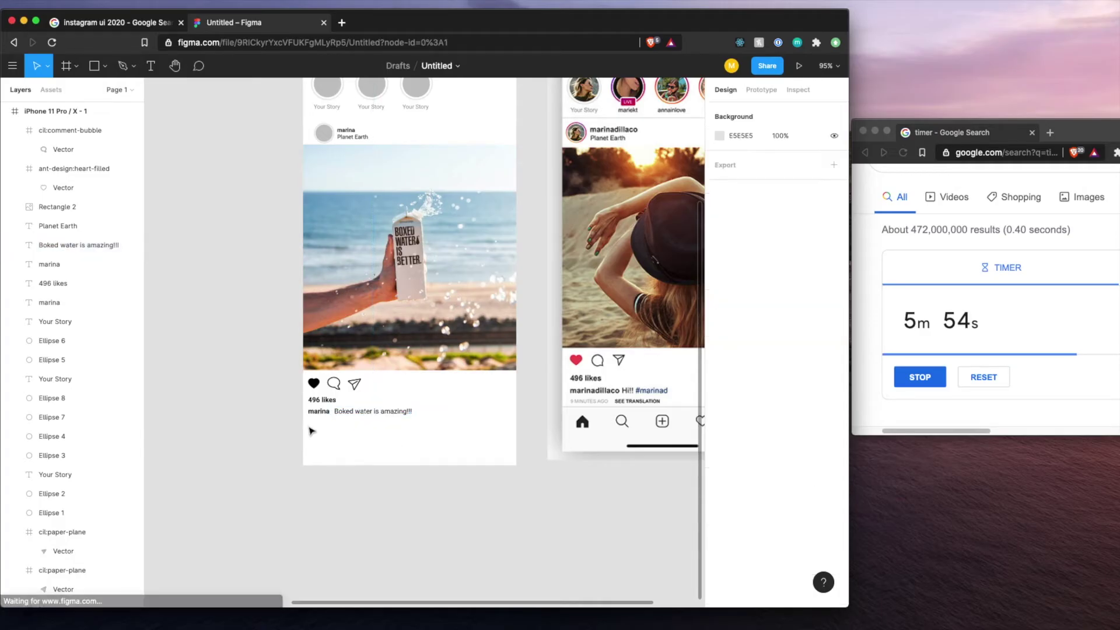
- Copy the first "Your Story" label to below the caption at X 9, Y 730 and change it to "9 MINUTES AGO"
{"action": "left_click", "coordinate": [343, 414]}
{"action": "left_click", "coordinate": [327, 107]}
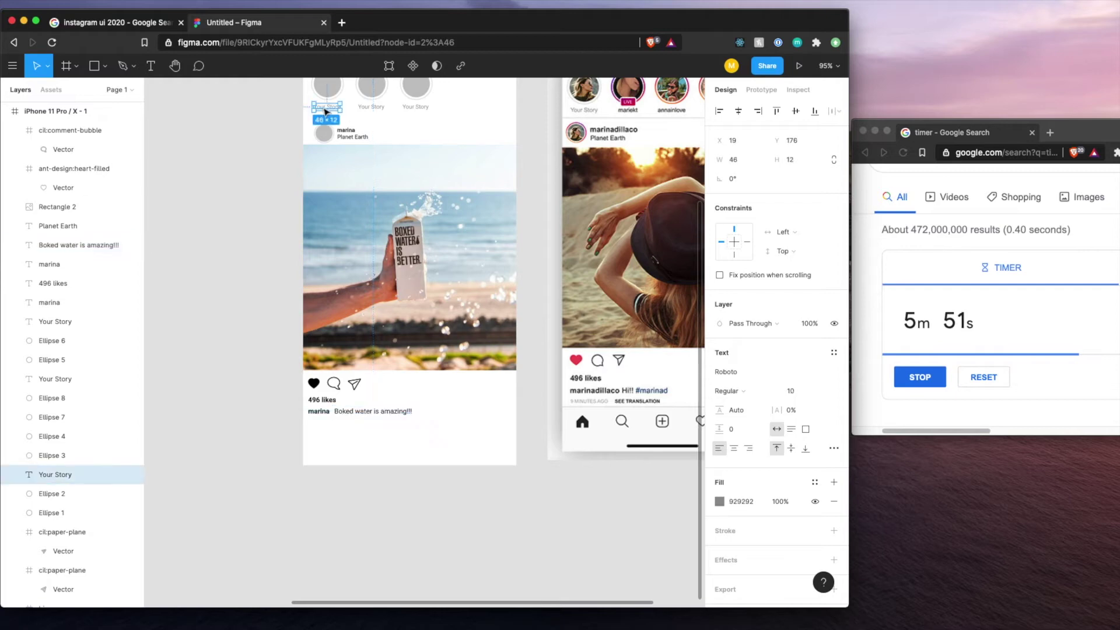
{"action": "key", "text": "ctrl+c"}
{"action": "key", "text": "ctrl+v"}
{"action": "scroll", "coordinate": [328, 109], "scroll_direction": "up", "scroll_amount": 1}
{"action": "left_click_drag", "start_coordinate": [330, 118], "coordinate": [327, 434]}
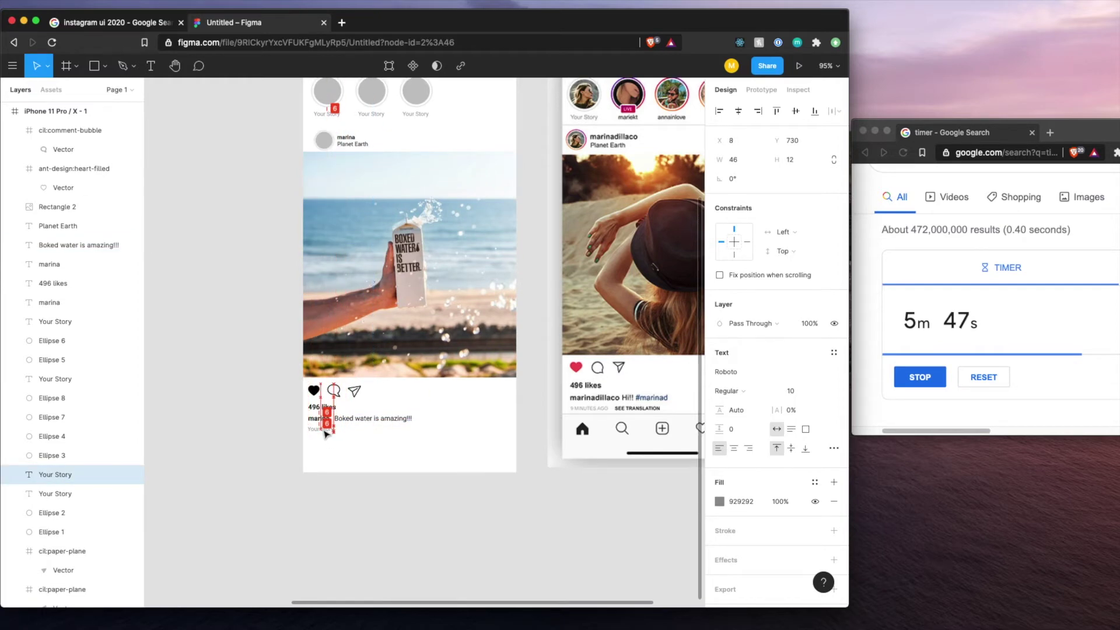
{"action": "left_click_drag", "start_coordinate": [325, 433], "coordinate": [324, 431]}
{"action": "double_click", "coordinate": [323, 430]}
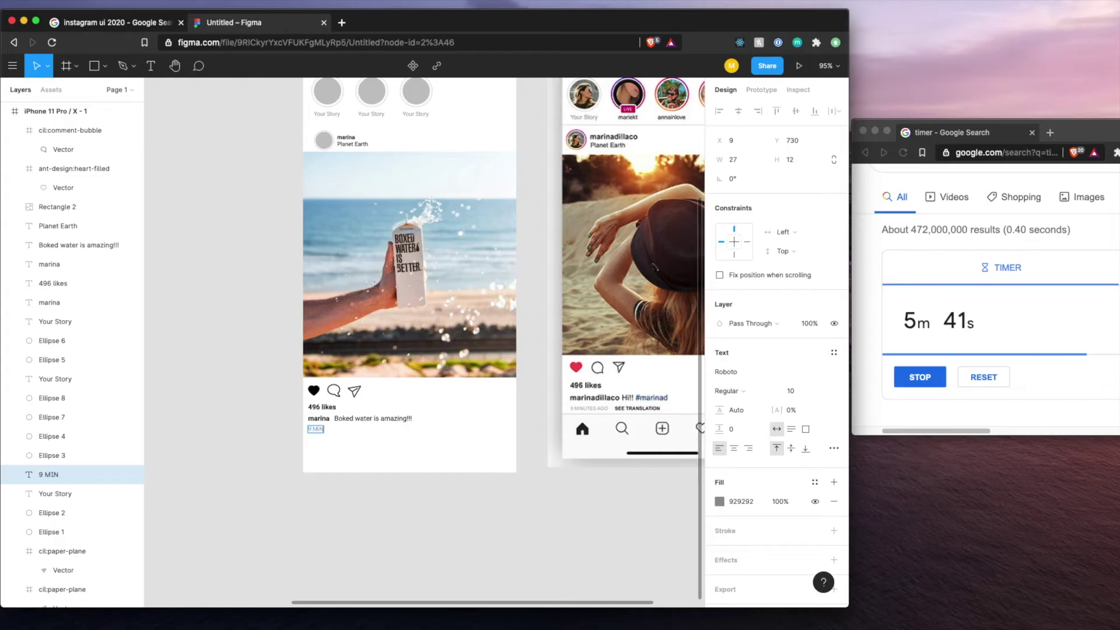
{"action": "left_click", "coordinate": [358, 458]}
- Draw a 375 × 64 rectangle across the bottom of the phone frame at X 0, Y 748
{"action": "scroll", "coordinate": [358, 459], "scroll_direction": "down", "scroll_amount": 3}
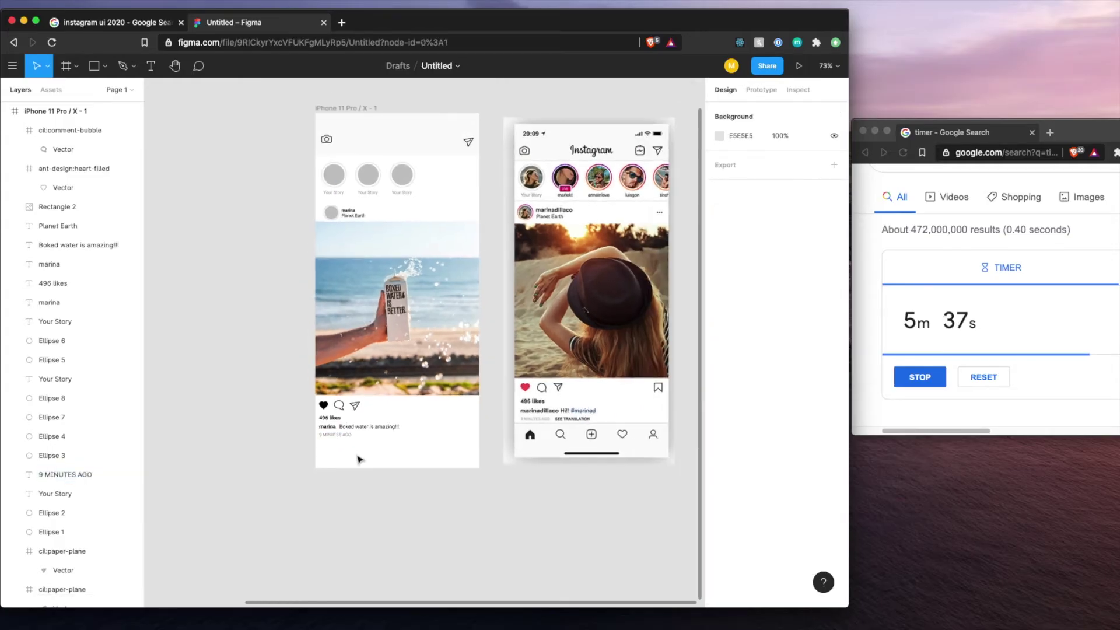
{"action": "scroll", "coordinate": [353, 458], "scroll_direction": "up", "scroll_amount": 5}
{"action": "scroll", "coordinate": [354, 458], "scroll_direction": "right", "scroll_amount": 2}
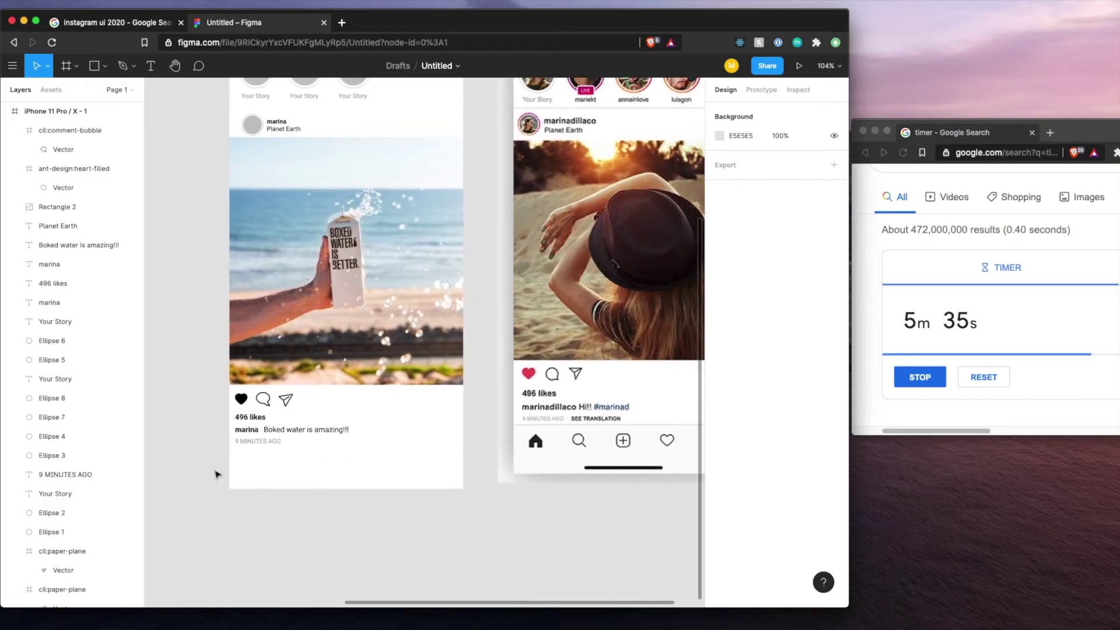
{"action": "key", "text": "r"}
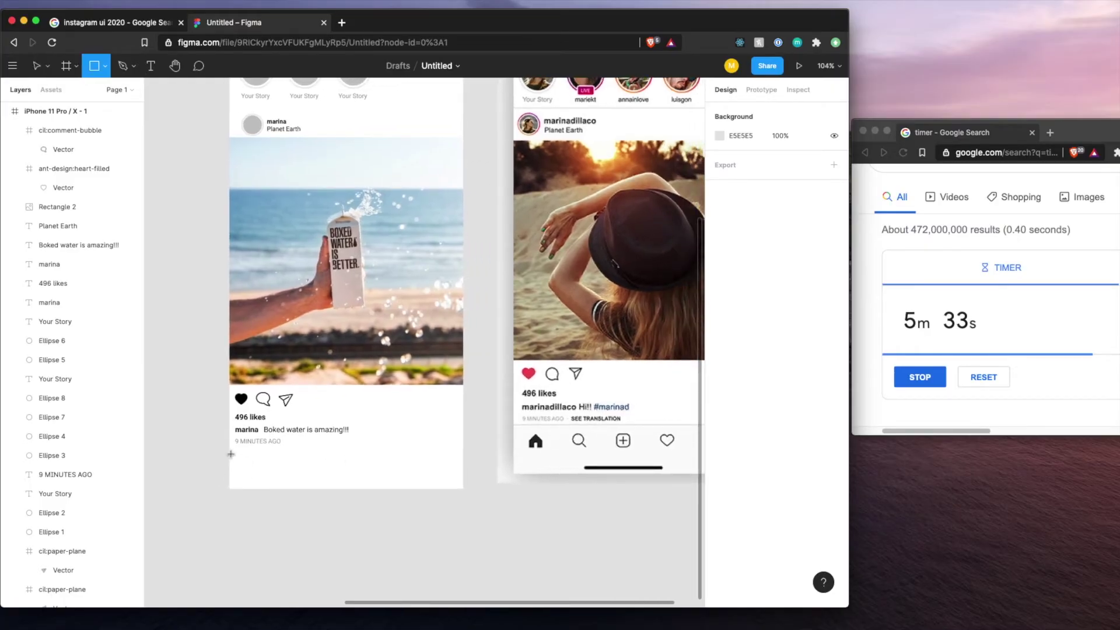
{"action": "left_click_drag", "start_coordinate": [228, 453], "coordinate": [442, 483]}
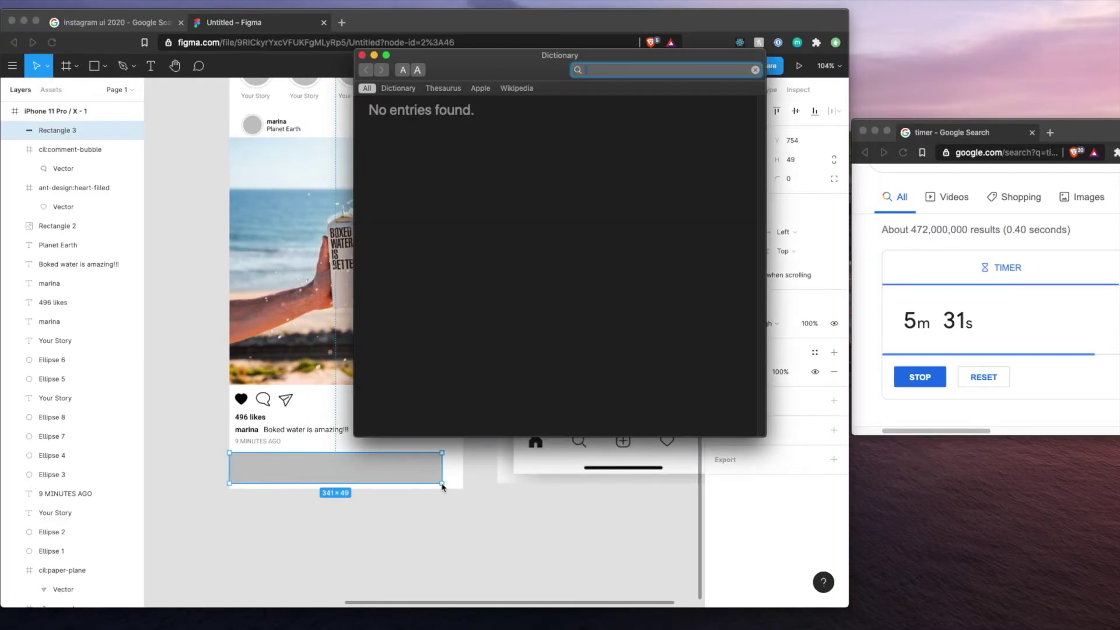
{"action": "key", "text": "super+w"}
{"action": "left_click_drag", "start_coordinate": [441, 472], "coordinate": [409, 489]}
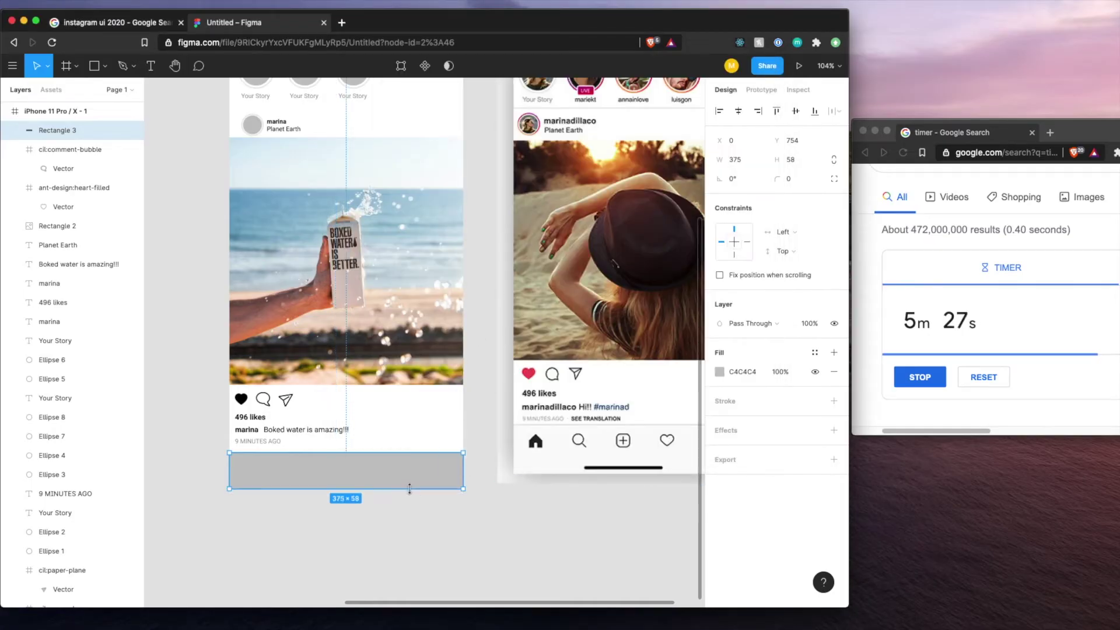
{"action": "left_click_drag", "start_coordinate": [309, 453], "coordinate": [308, 448]}
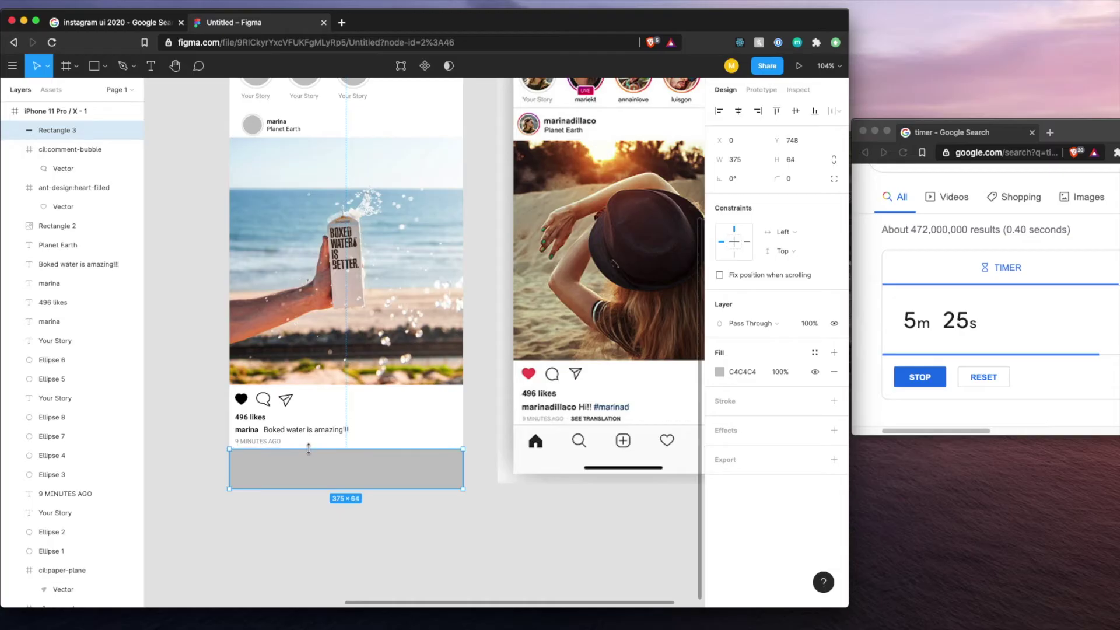
- Fill the bottom rectangle with FAFAFA, sampled from the reference screenshot
{"action": "left_click", "coordinate": [723, 372]}
{"action": "left_click", "coordinate": [581, 475]}
{"action": "left_click", "coordinate": [648, 135]}
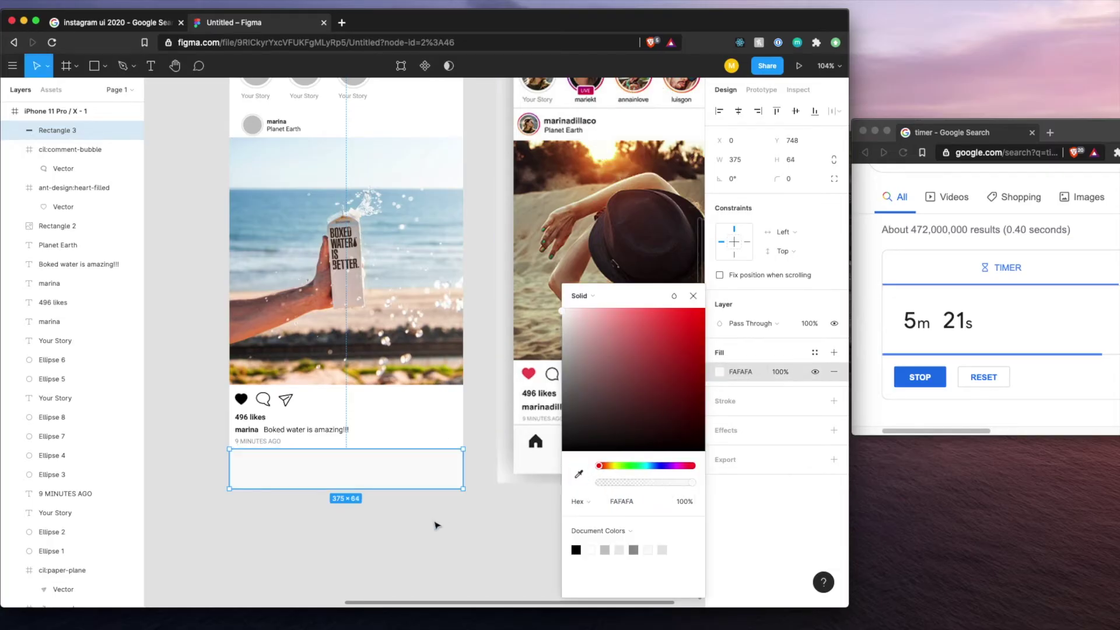
{"action": "left_click", "coordinate": [296, 517]}
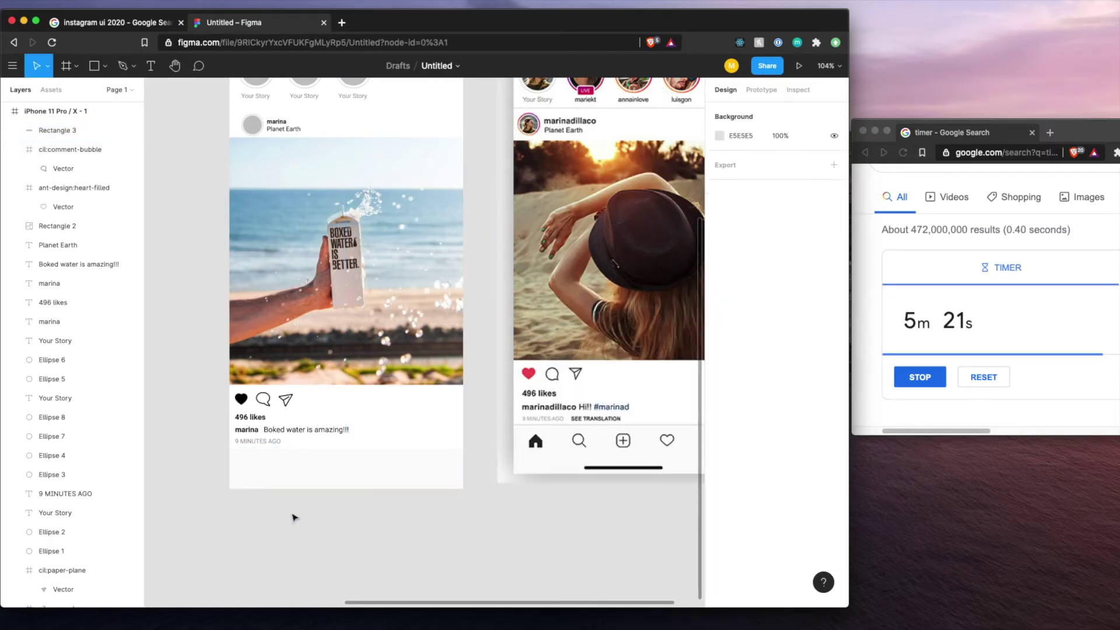
- Search "home" in the Iconify plugin and import the filled Ant Design home icon onto the canvas
{"action": "right_click", "coordinate": [179, 548]}
{"action": "mouse_move", "coordinate": [274, 584]}
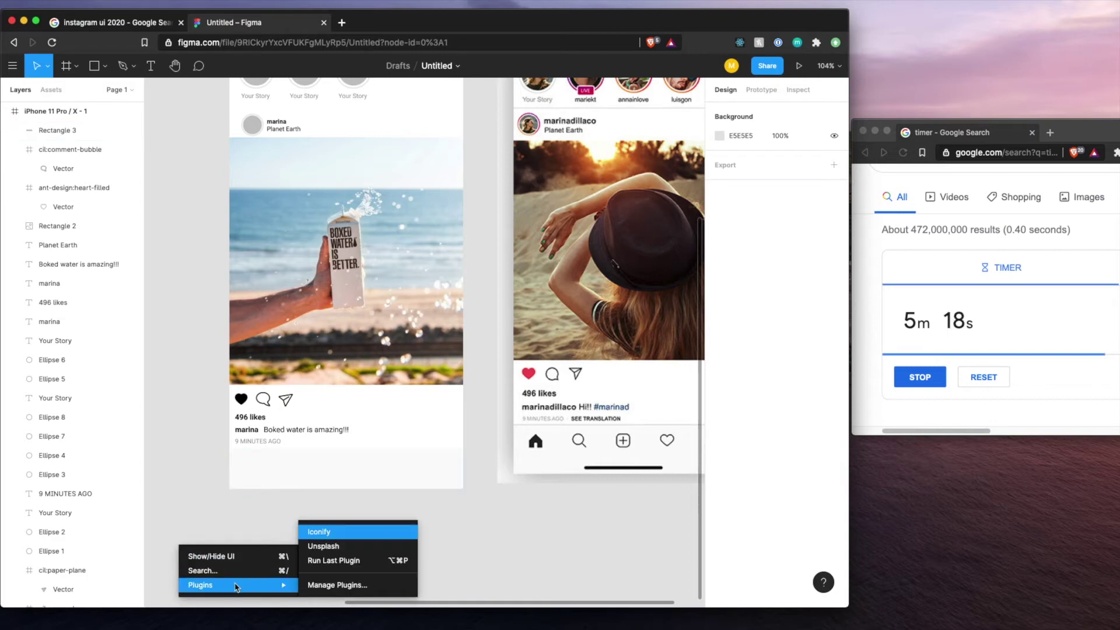
{"action": "left_click", "coordinate": [319, 532]}
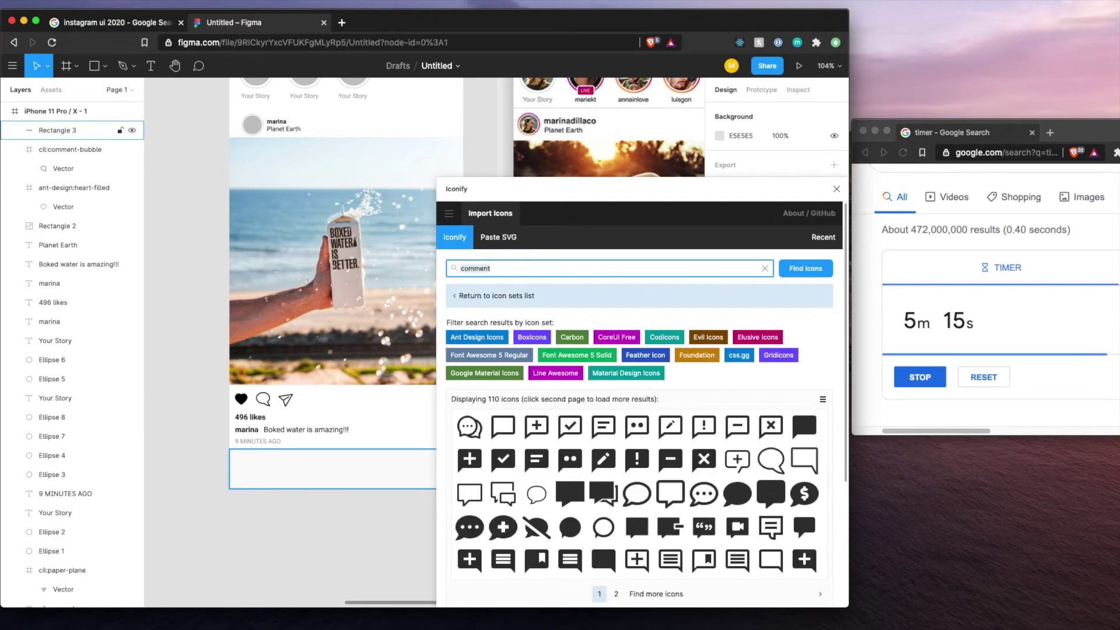
{"action": "type", "text": "home"}
{"action": "key", "text": "Return"}
{"action": "left_click_drag", "start_coordinate": [470, 462], "coordinate": [244, 527]}
{"action": "left_click", "coordinate": [837, 188]}
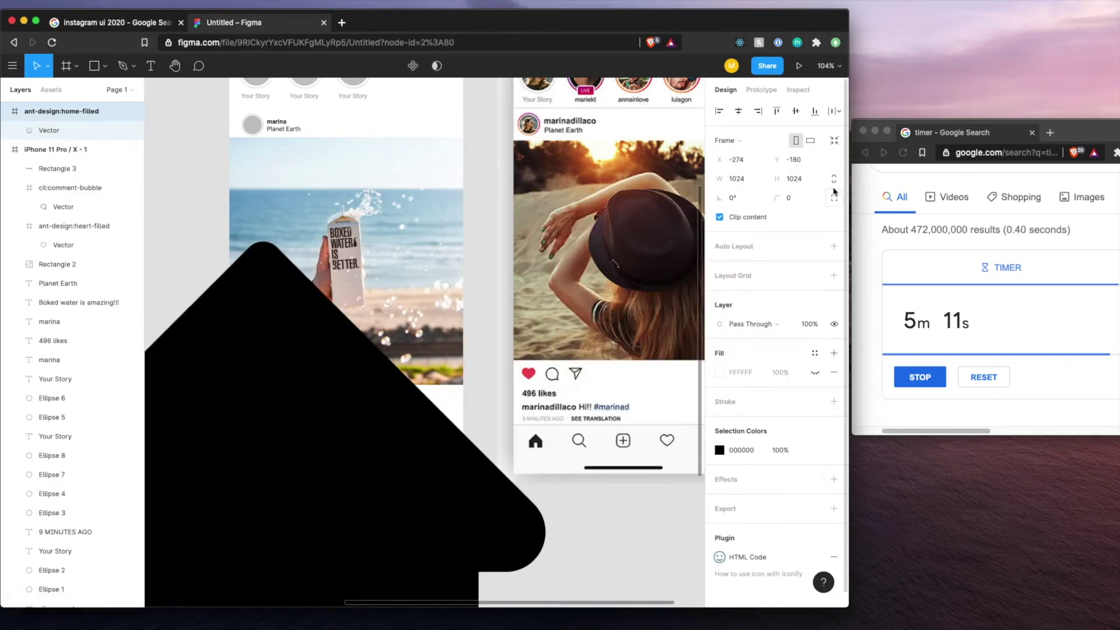
- Resize the home icon to 24 × 24 with its proportions kept and place it in the bottom bar at X 17, Y 764
{"action": "type", "text": "24"}
{"action": "key", "text": "Return"}
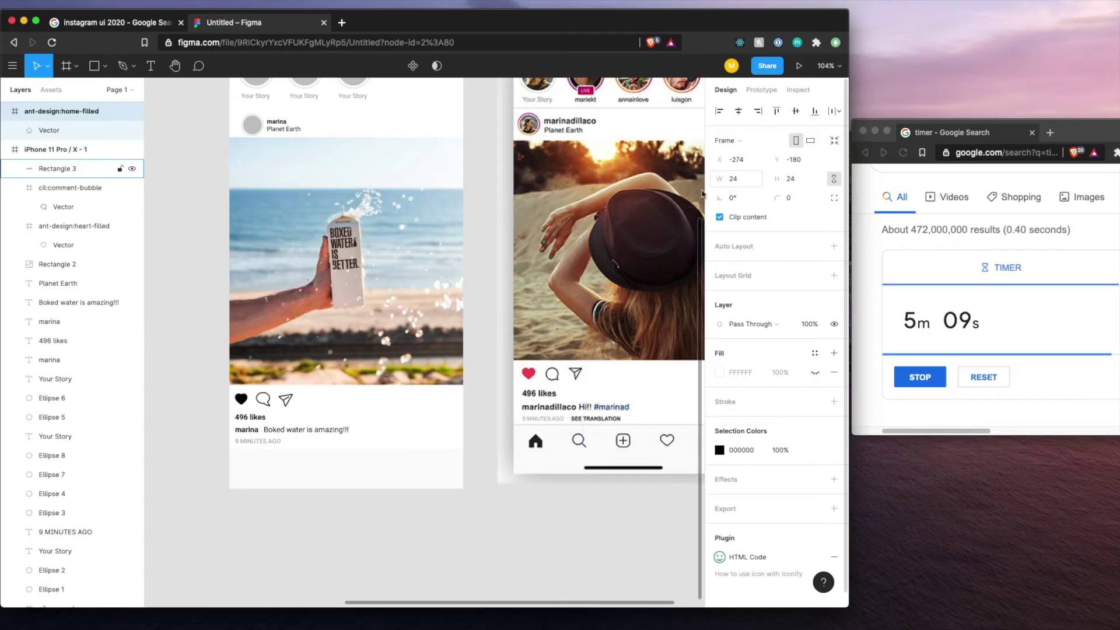
{"action": "scroll", "coordinate": [205, 250], "scroll_direction": "down", "scroll_amount": 3}
{"action": "left_click_drag", "start_coordinate": [156, 226], "coordinate": [368, 420]}
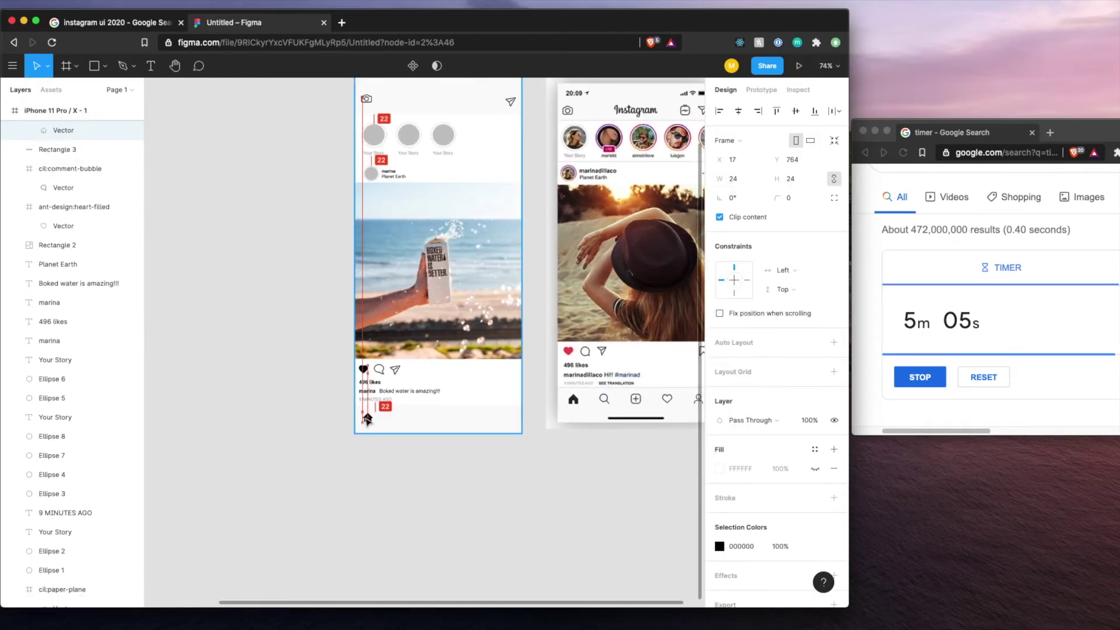
{"action": "left_click", "coordinate": [367, 462]}
- Search "search" in the Iconify plugin and import the outlined Ant Design search icon onto the canvas
{"action": "scroll", "coordinate": [367, 463], "scroll_direction": "right", "scroll_amount": 2}
{"action": "right_click", "coordinate": [349, 486]}
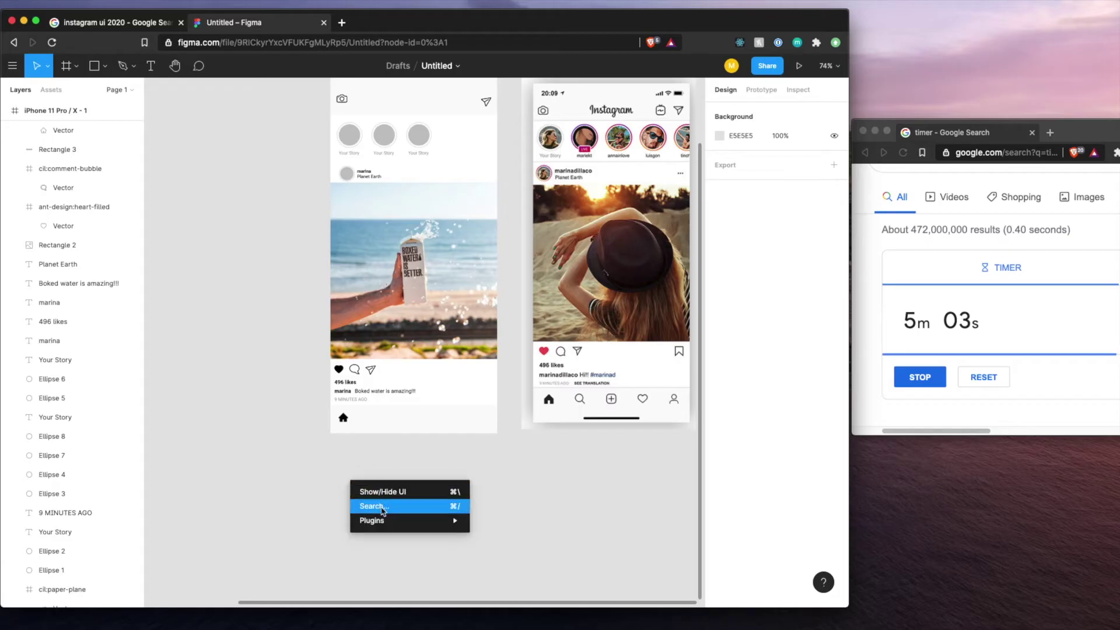
{"action": "mouse_move", "coordinate": [395, 519]}
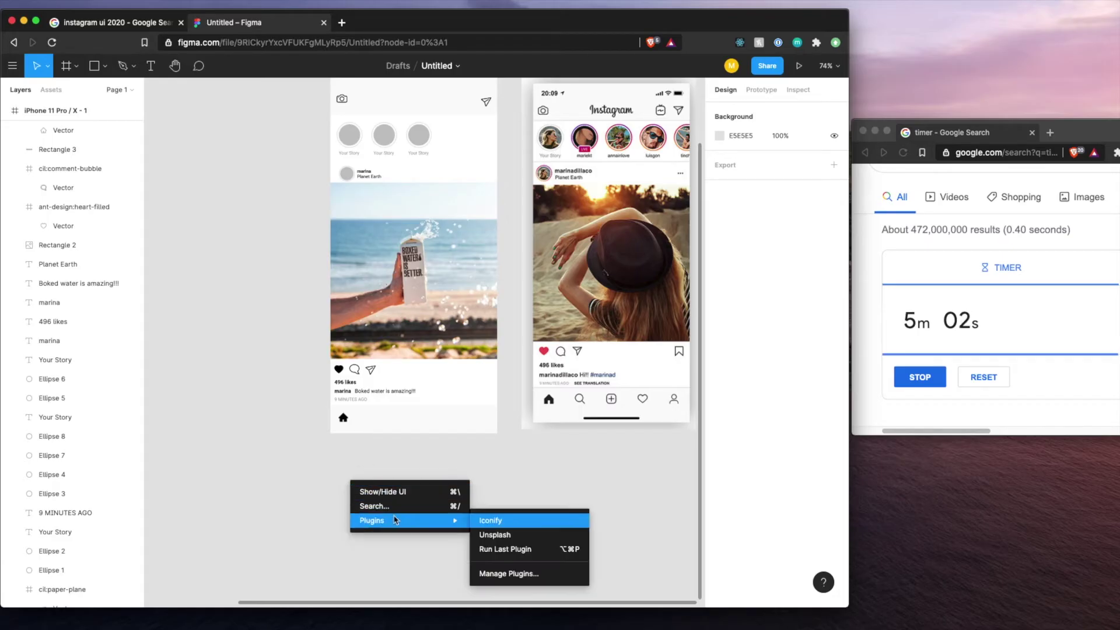
{"action": "left_click", "coordinate": [514, 520]}
{"action": "type", "text": "searc"}
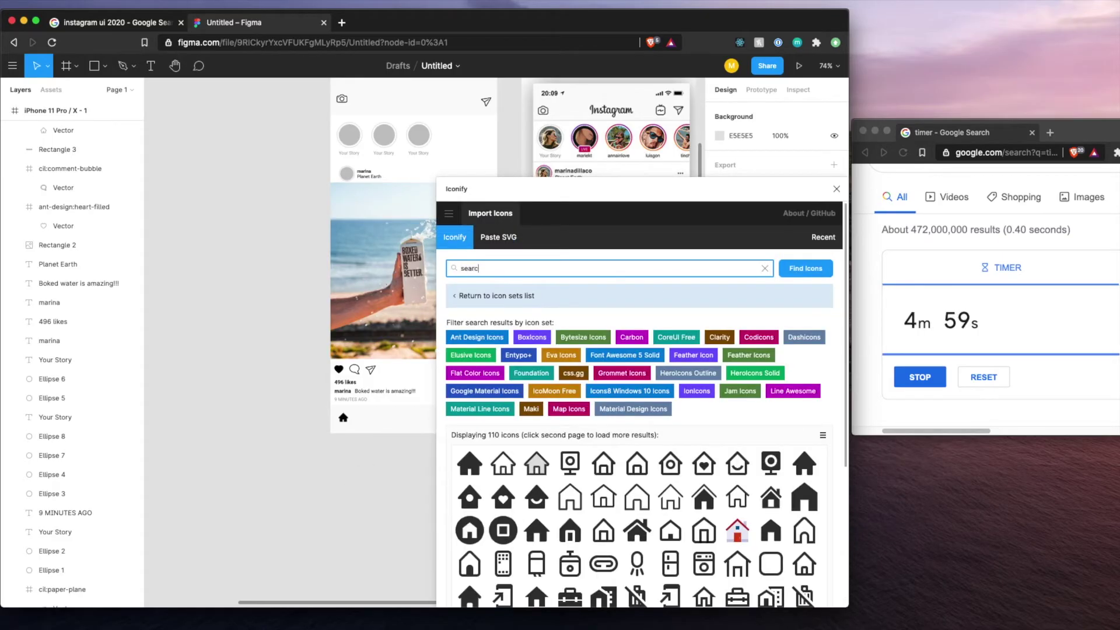
{"action": "type", "text": "h"}
{"action": "key", "text": "Return"}
{"action": "left_click_drag", "start_coordinate": [503, 480], "coordinate": [212, 336]}
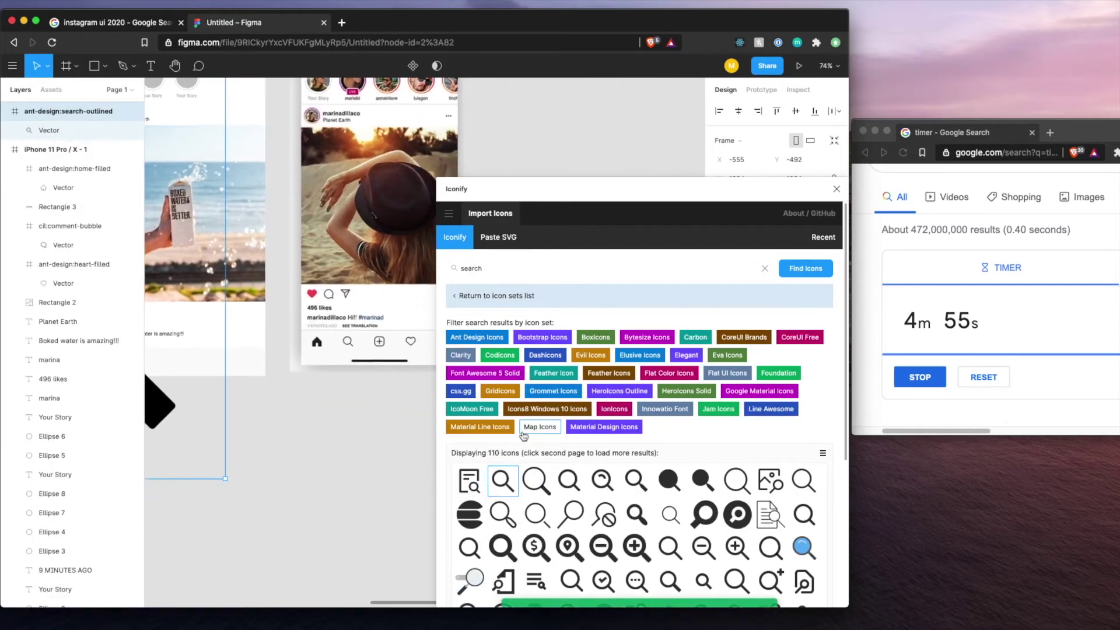
{"action": "left_click", "coordinate": [350, 465]}
- Search "plus" in the Iconify plugin and import the outlined Ant Design plus-square icon onto the canvas below the screens
{"action": "left_click", "coordinate": [468, 268]}
{"action": "double_click", "coordinate": [468, 267]}
{"action": "type", "text": "plus"}
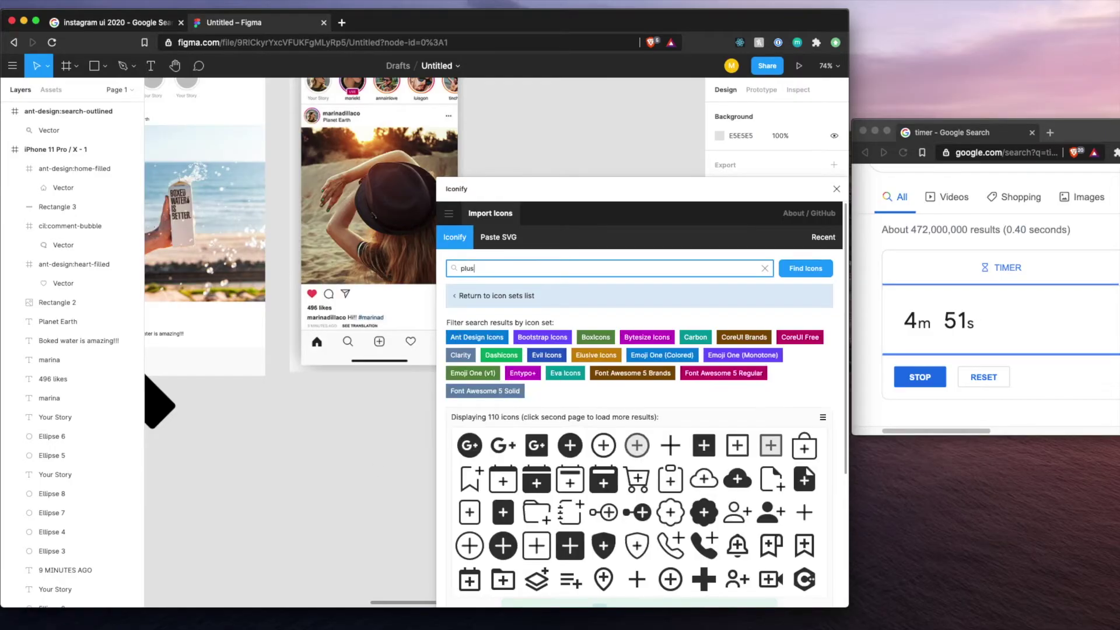
{"action": "scroll", "coordinate": [350, 262], "scroll_direction": "down", "scroll_amount": 2}
{"action": "left_click", "coordinate": [738, 455]}
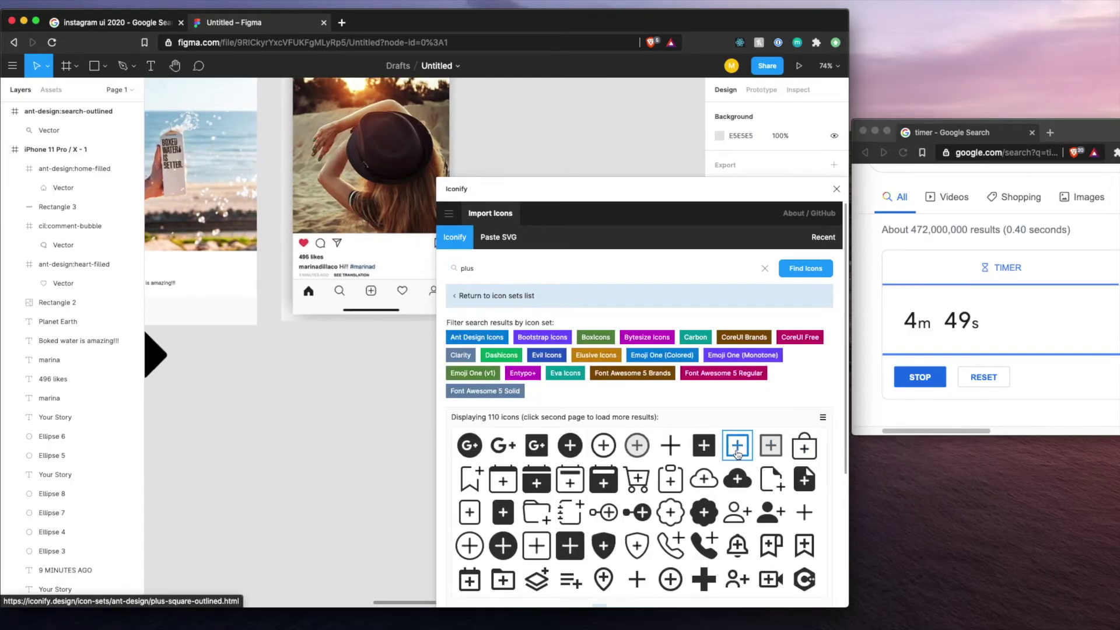
{"action": "left_click_drag", "start_coordinate": [738, 454], "coordinate": [260, 483]}
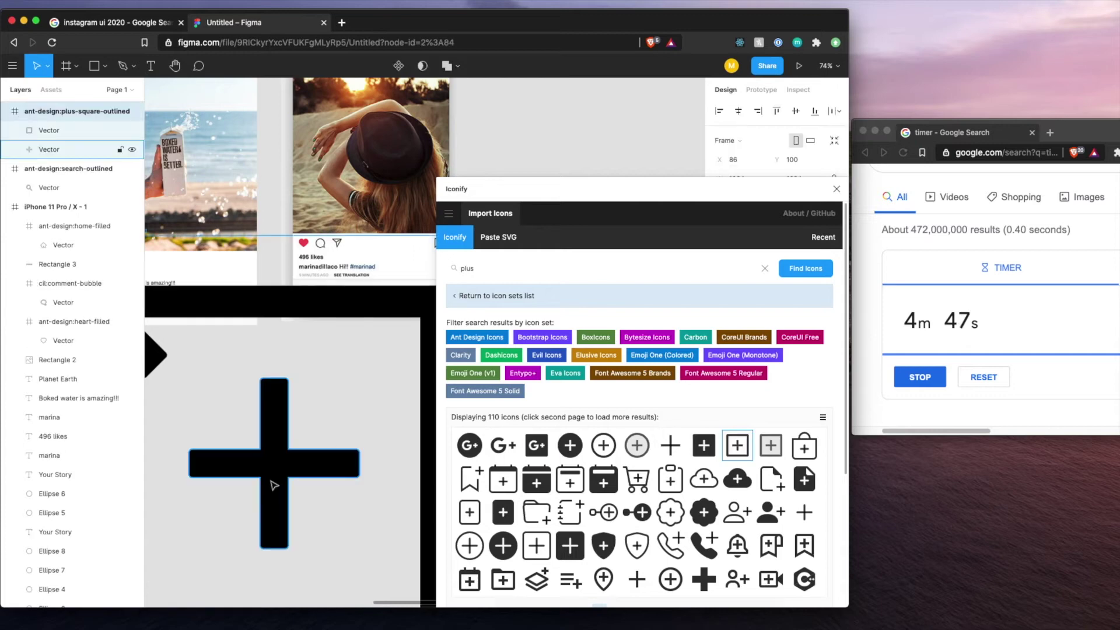
{"action": "scroll", "coordinate": [374, 415], "scroll_direction": "down", "scroll_amount": 3}
{"action": "left_click_drag", "start_coordinate": [359, 356], "coordinate": [341, 471]}
{"action": "left_click", "coordinate": [357, 444]}
- Search "profile" in the Iconify plugin and import the et:profile-male icon onto the canvas
{"action": "double_click", "coordinate": [494, 270]}
{"action": "type", "text": "plofile"}
{"action": "key", "text": "Return"}
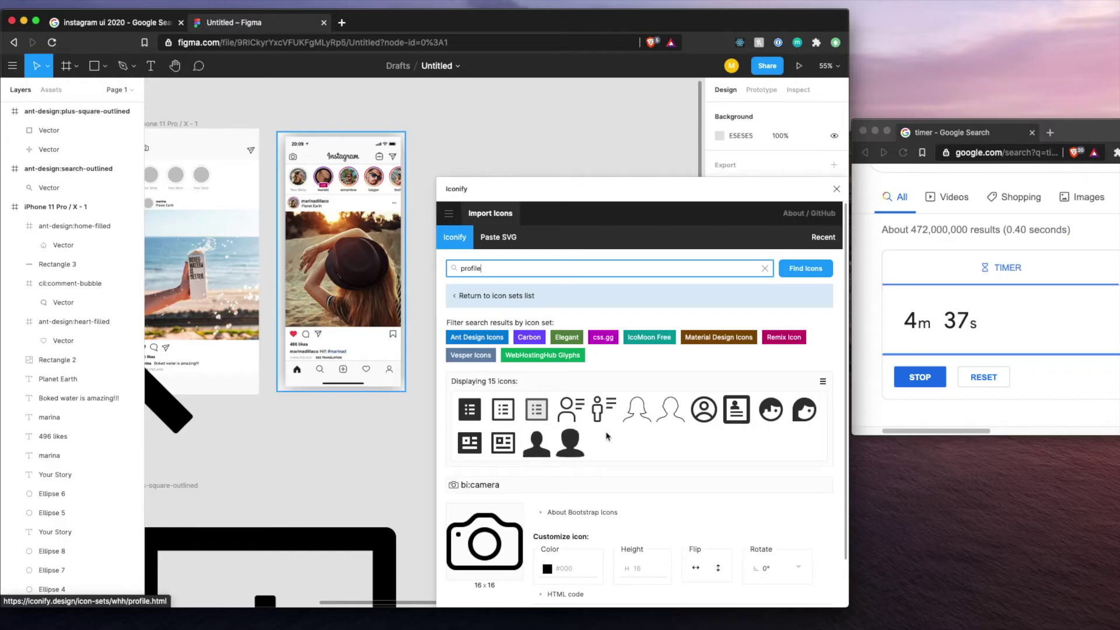
{"action": "left_click_drag", "start_coordinate": [668, 421], "coordinate": [251, 420]}
{"action": "left_click", "coordinate": [837, 191]}
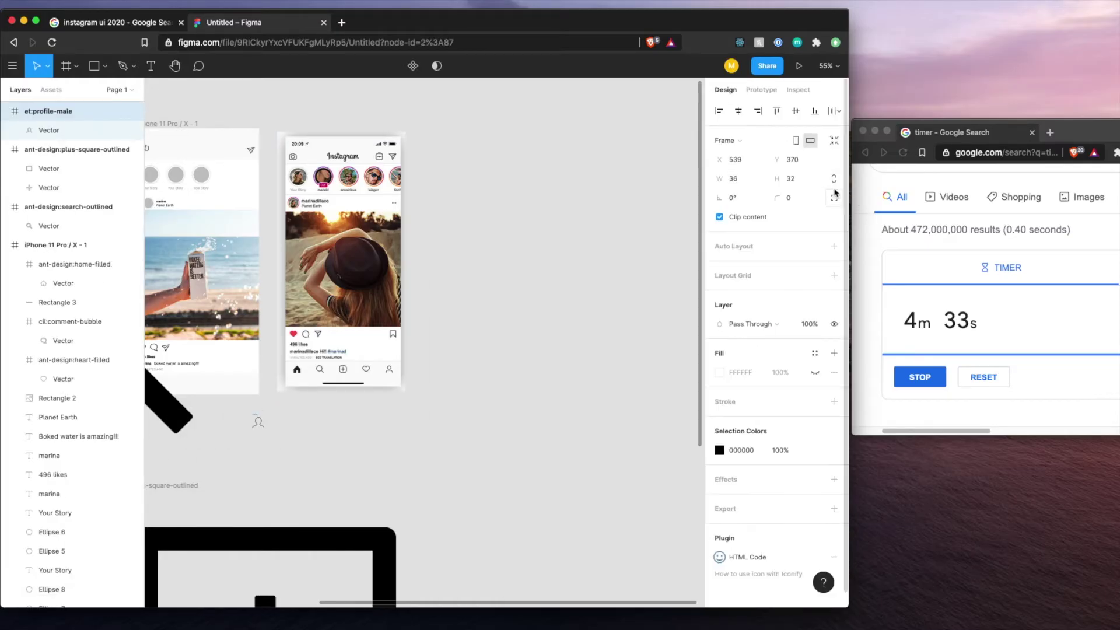
- Set the profile icon's width to 24 with its proportions kept and place it in the bottom bar at X 329, Y 769
{"action": "scroll", "coordinate": [363, 351], "scroll_direction": "left", "scroll_amount": 3}
{"action": "scroll", "coordinate": [375, 409], "scroll_direction": "up", "scroll_amount": 5}
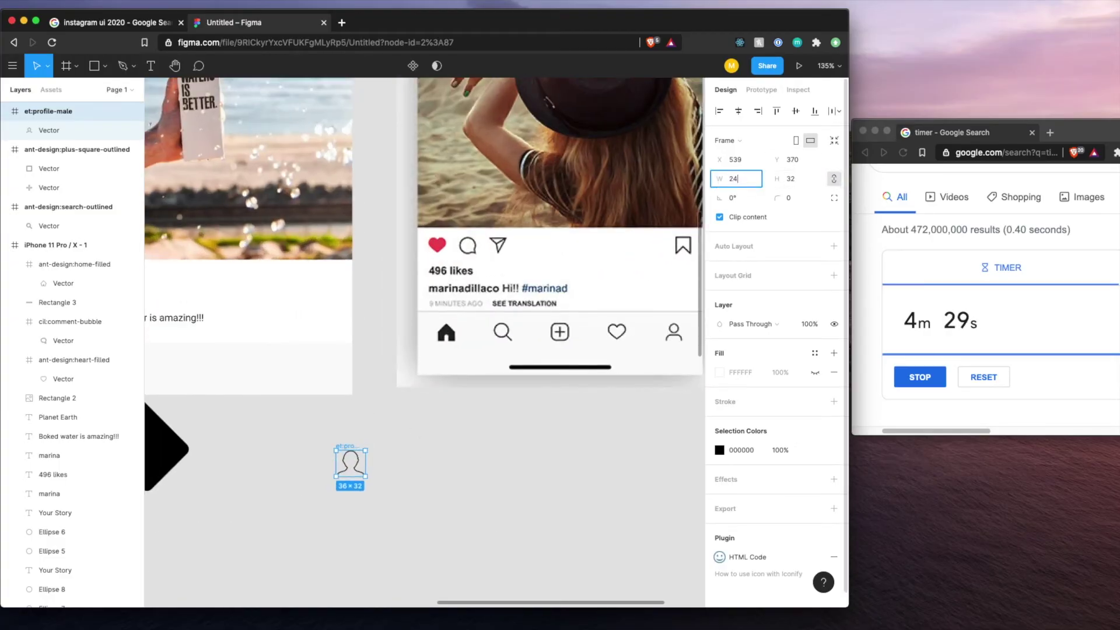
{"action": "key", "text": "Return"}
{"action": "left_click_drag", "start_coordinate": [348, 464], "coordinate": [328, 373]}
{"action": "scroll", "coordinate": [249, 295], "scroll_direction": "left", "scroll_amount": 5}
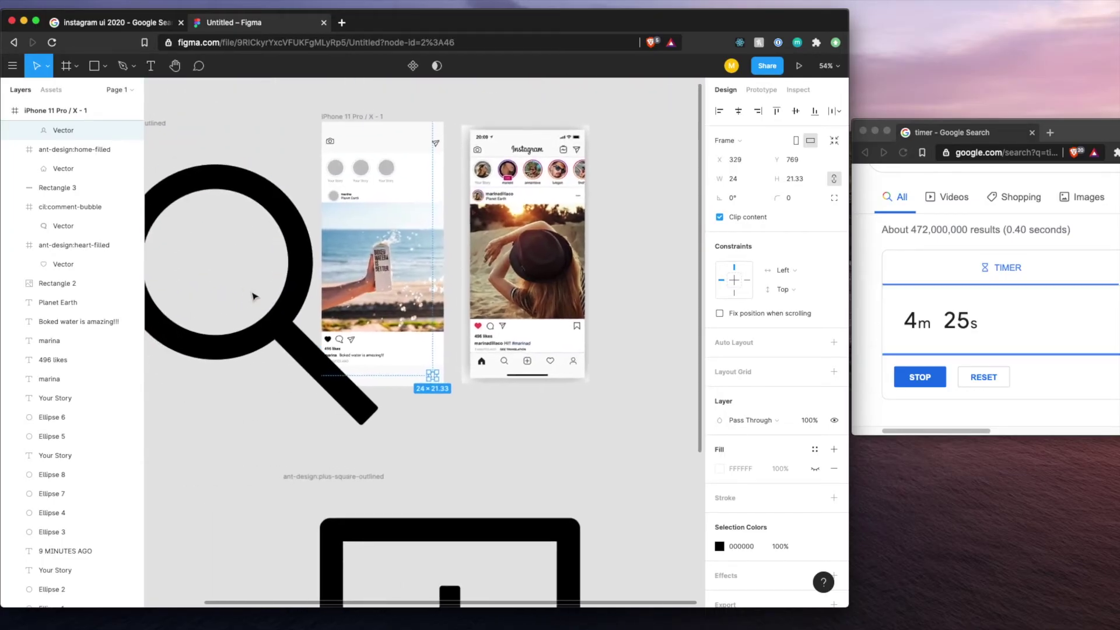
- Resize the search icon to 24 × 24 and place it in the bottom bar beside the home icon at about X 815, Y 747
{"action": "left_click", "coordinate": [291, 325]}
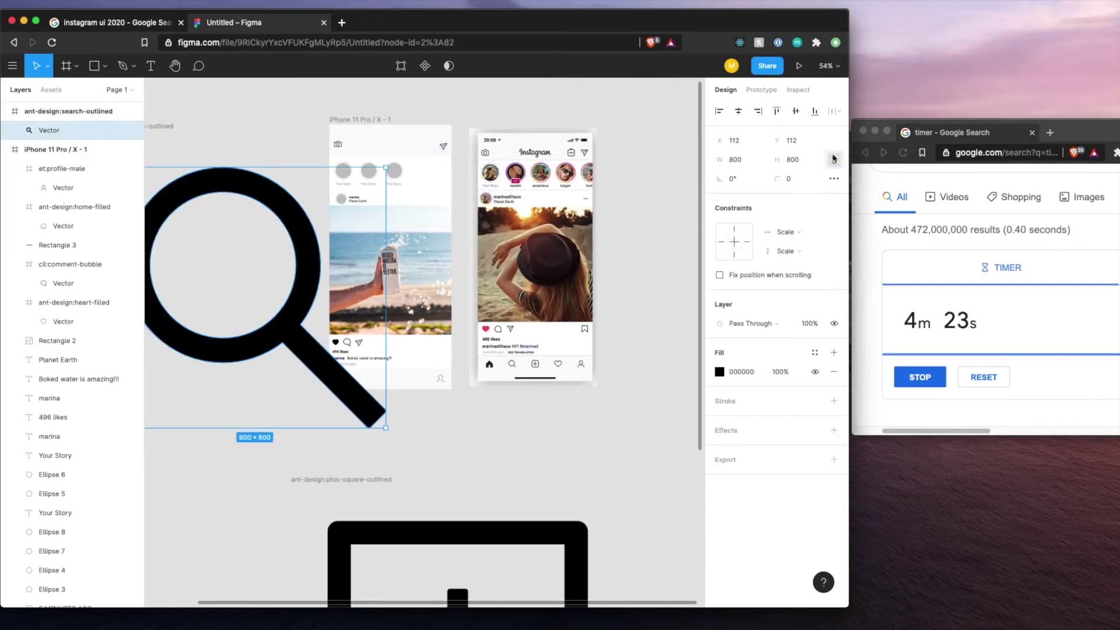
{"action": "type", "text": "24"}
{"action": "key", "text": "Return"}
{"action": "scroll", "coordinate": [292, 259], "scroll_direction": "left", "scroll_amount": 4}
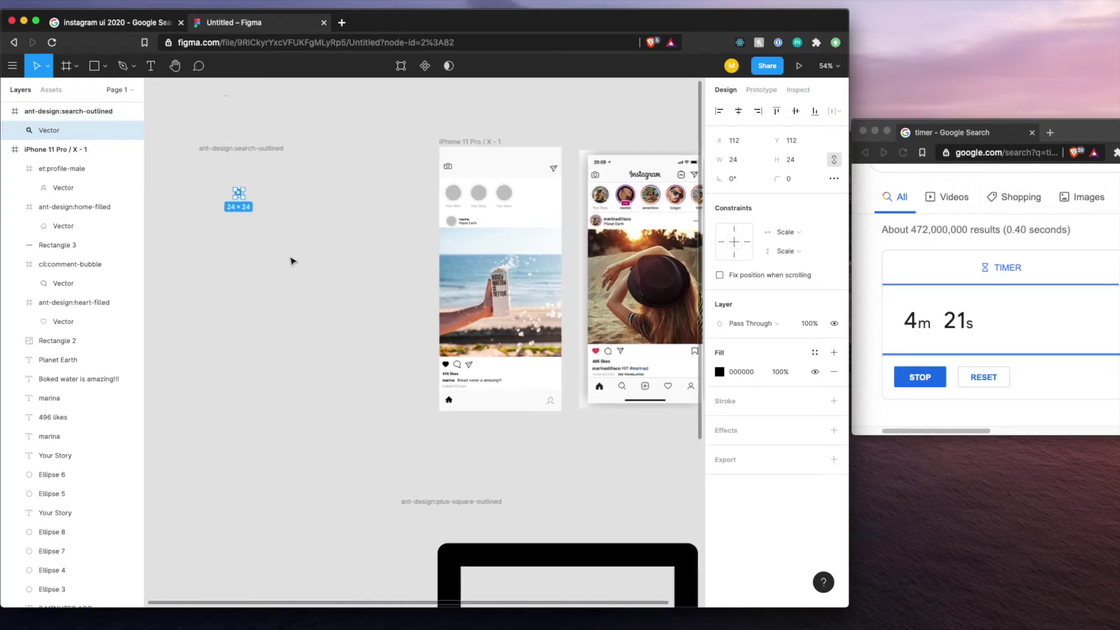
{"action": "left_click_drag", "start_coordinate": [238, 197], "coordinate": [456, 405]}
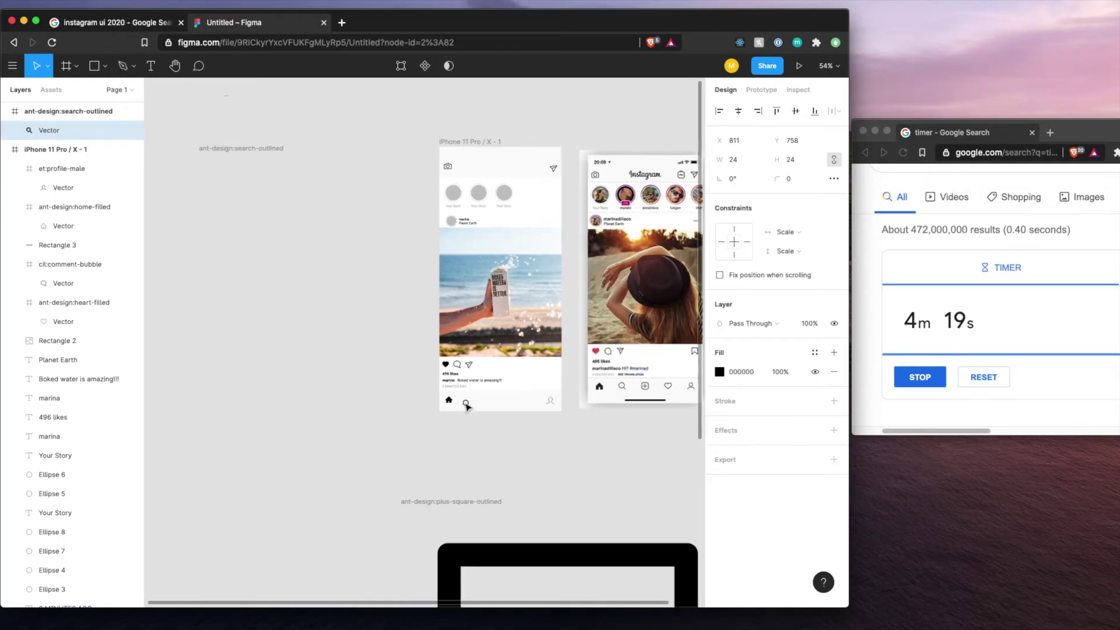
- Resize the plus-square icon to 24 × 24 with its proportions kept and place it in the bottom bar at about X 926, Y 747
{"action": "scroll", "coordinate": [445, 452], "scroll_direction": "down", "scroll_amount": 2}
{"action": "scroll", "coordinate": [445, 452], "scroll_direction": "right", "scroll_amount": 1}
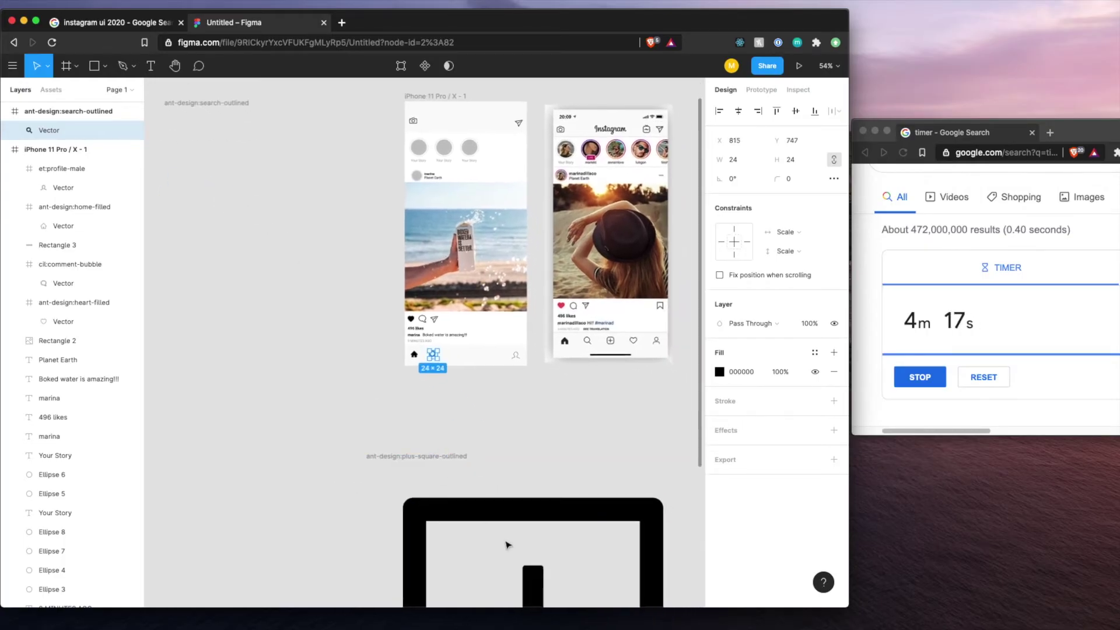
{"action": "left_click", "coordinate": [507, 544]}
{"action": "left_click", "coordinate": [430, 458]}
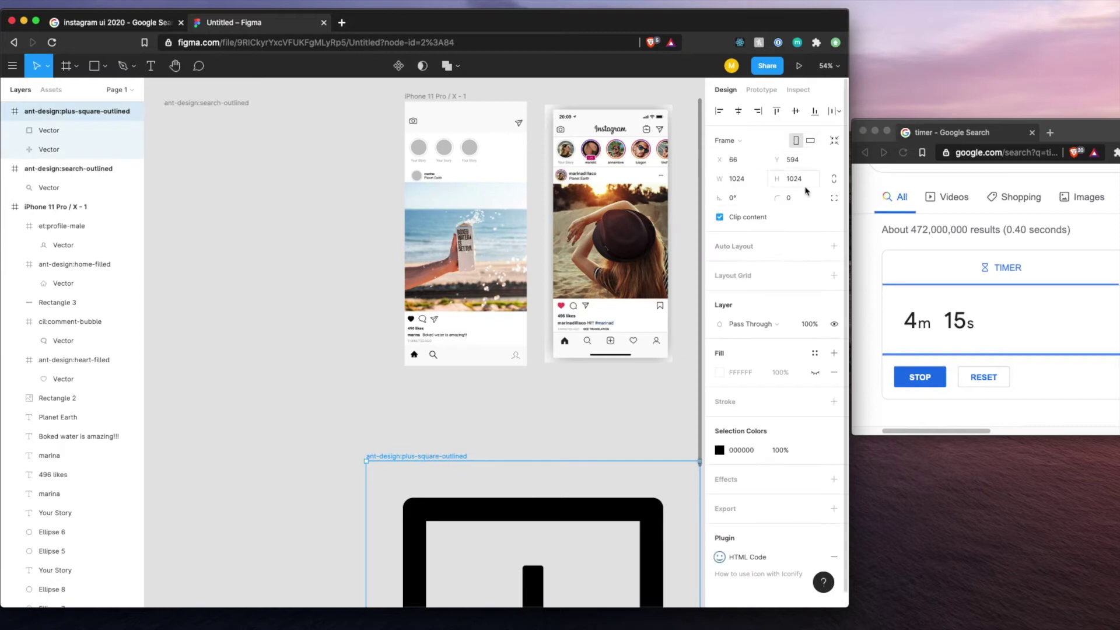
{"action": "type", "text": "24"}
{"action": "key", "text": "Return"}
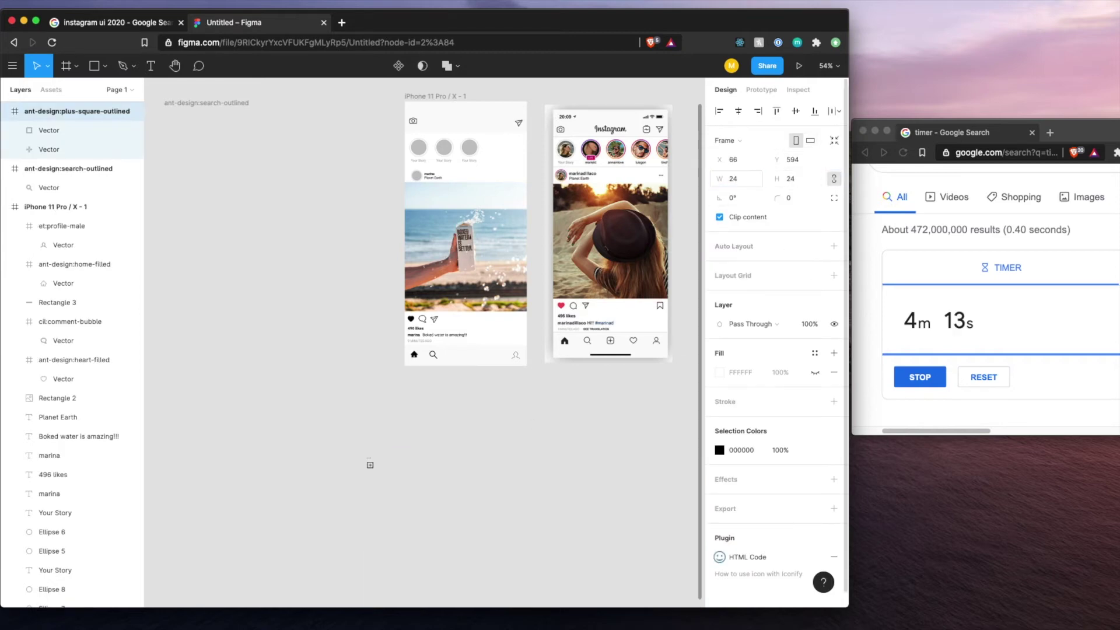
{"action": "left_click_drag", "start_coordinate": [375, 470], "coordinate": [458, 363]}
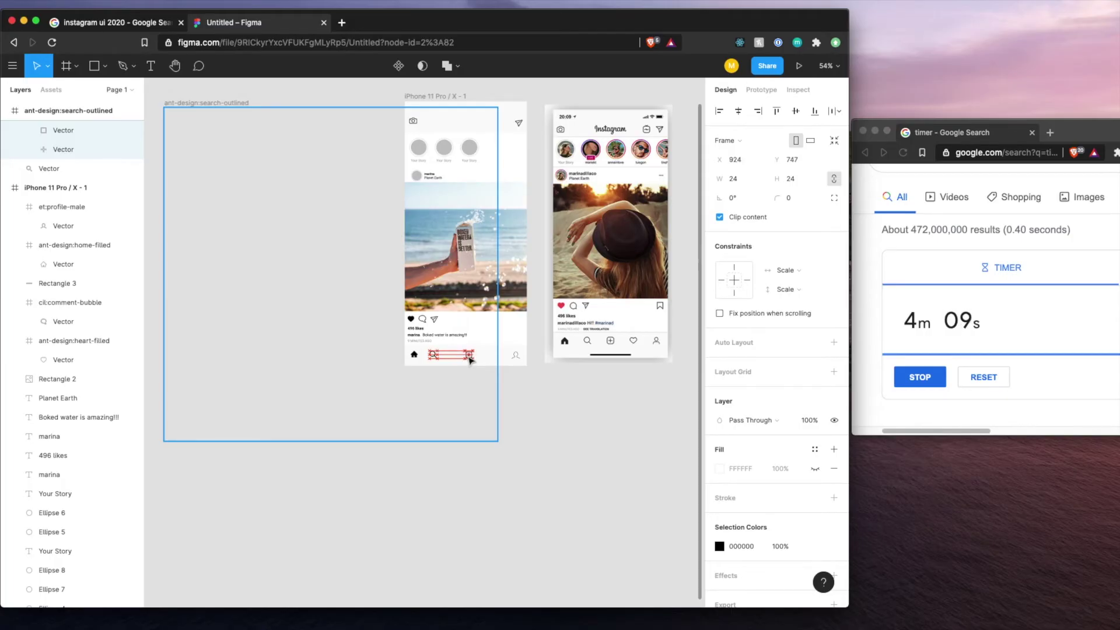
{"action": "mouse_move", "coordinate": [475, 361]}
{"action": "left_mouse_down"}
{"action": "mouse_move", "coordinate": [332, 361]}
{"action": "mouse_move", "coordinate": [470, 358]}
{"action": "left_mouse_up"}
- Copy the post's filled heart icon into the bottom bar at about X 270, Y 762 and move its layer above Rectangle 3
{"action": "scroll", "coordinate": [529, 150], "scroll_direction": "up", "scroll_amount": 2}
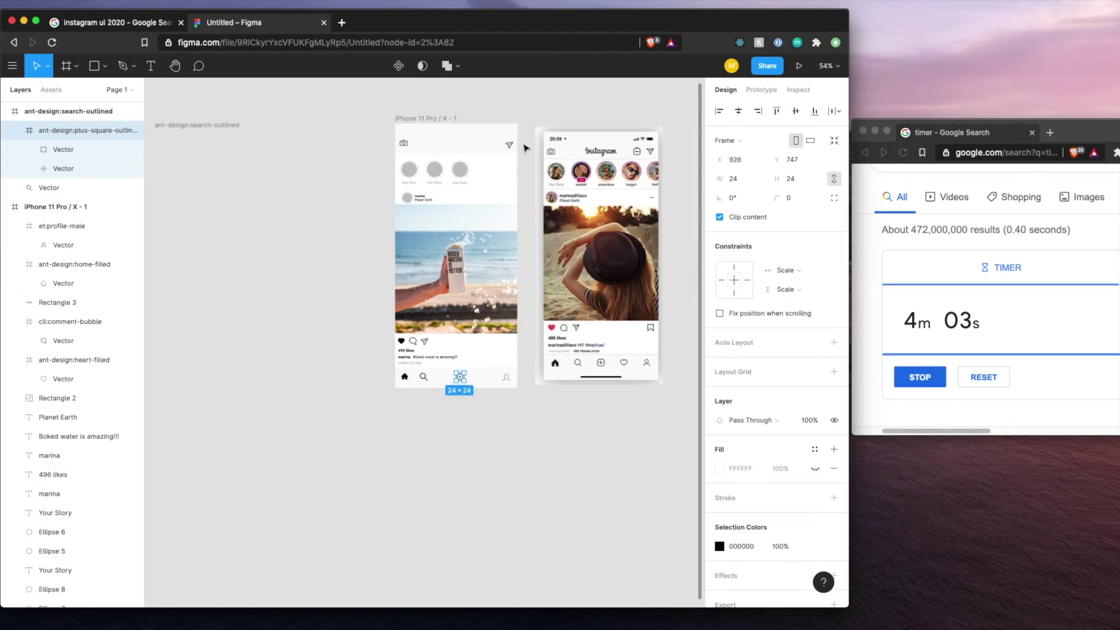
{"action": "left_click", "coordinate": [509, 146]}
{"action": "left_click", "coordinate": [402, 342]}
{"action": "key", "text": "ctrl+c"}
{"action": "key", "text": "ctrl+v"}
{"action": "left_click_drag", "start_coordinate": [402, 343], "coordinate": [486, 379]}
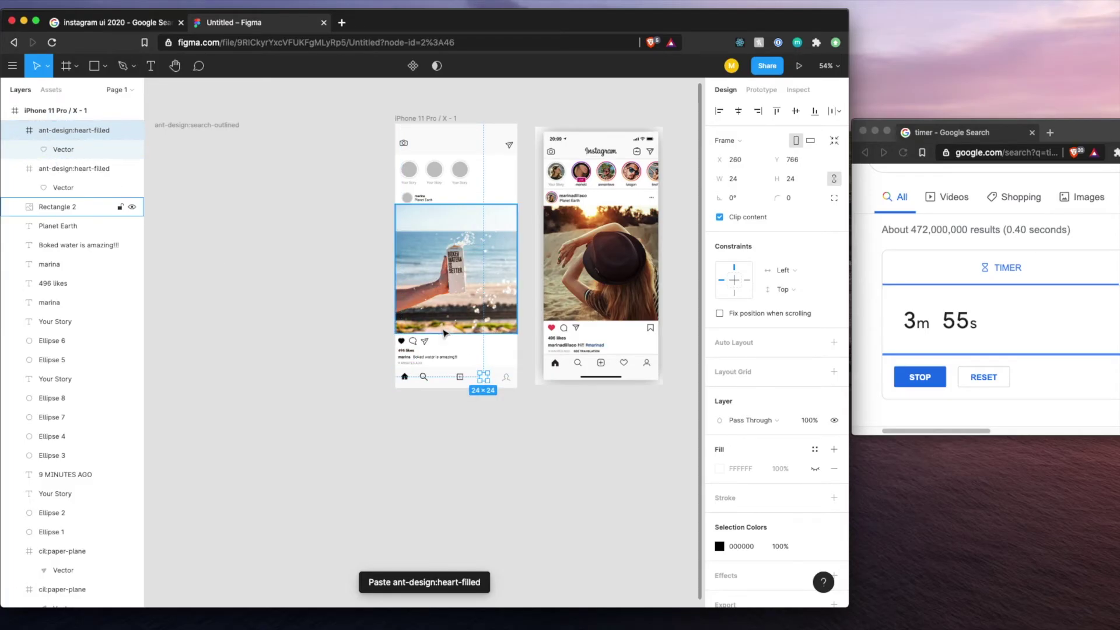
{"action": "key", "text": "Delete"}
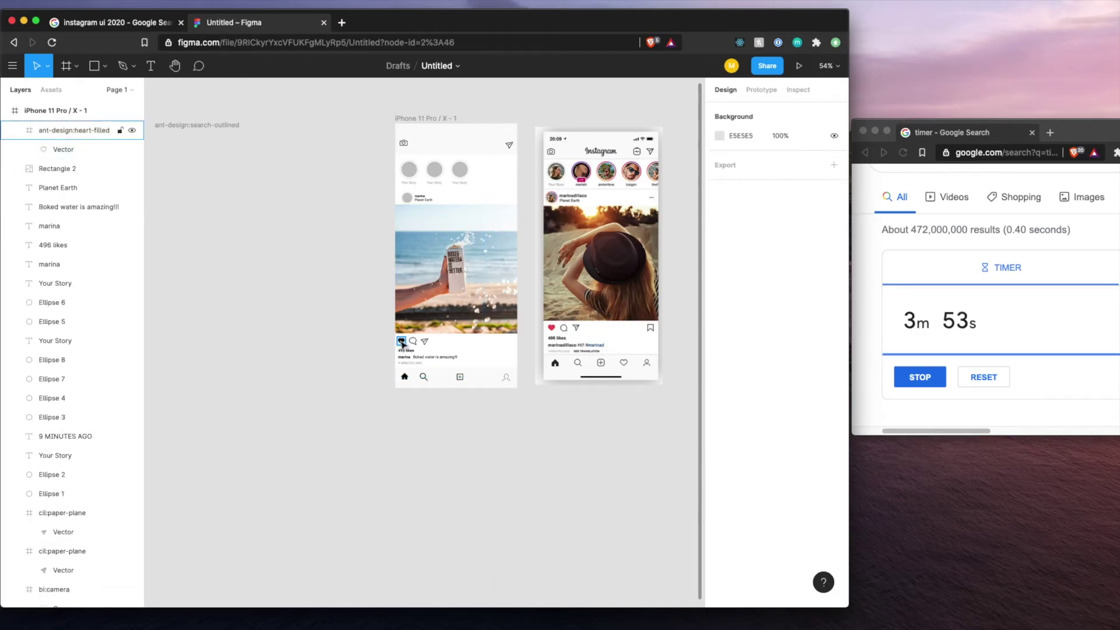
{"action": "key", "text": "ctrl+v"}
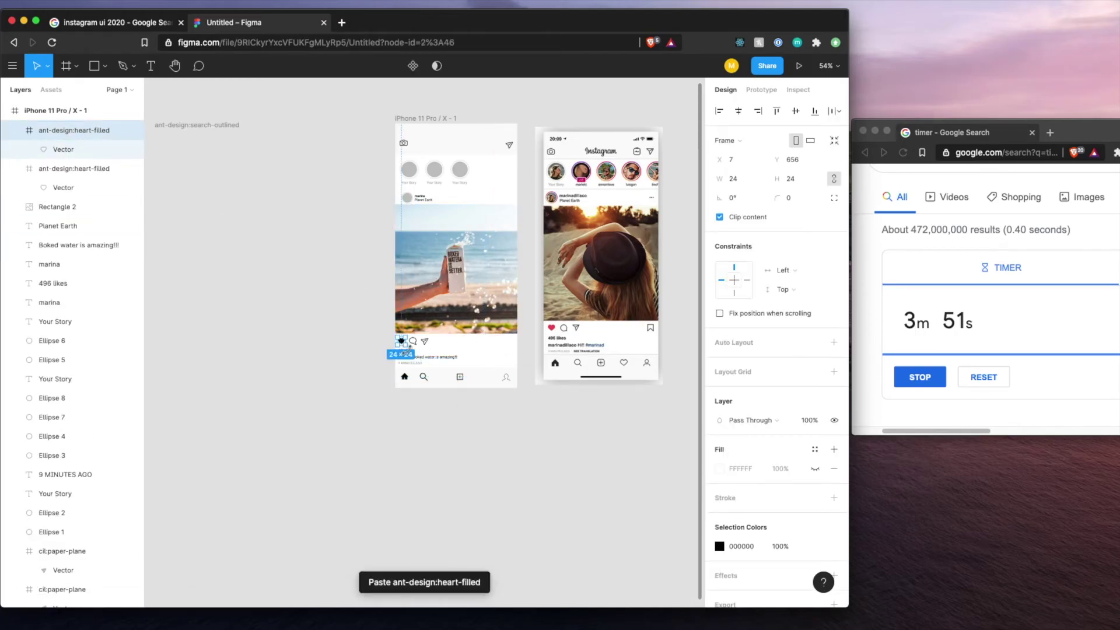
{"action": "left_click_drag", "start_coordinate": [404, 346], "coordinate": [489, 381]}
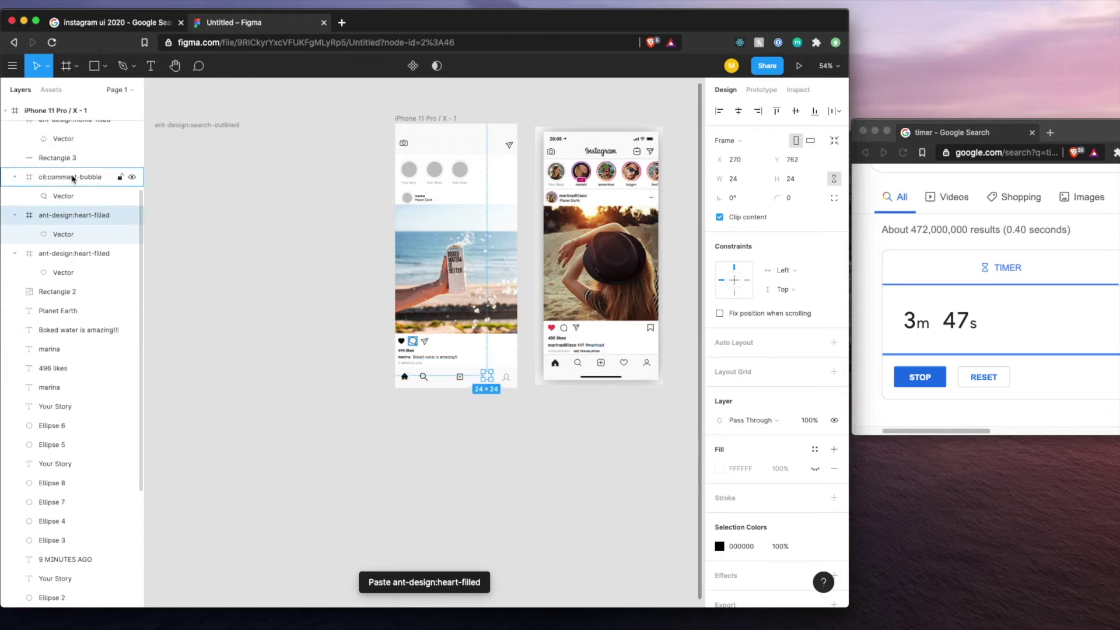
{"action": "left_click_drag", "start_coordinate": [64, 164], "coordinate": [63, 247]}
{"action": "left_click", "coordinate": [482, 412]}
- Align the five bottom bar icons on their vertical centers and shift them slightly down within the bar
{"action": "scroll", "coordinate": [482, 411], "scroll_direction": "up", "scroll_amount": 5}
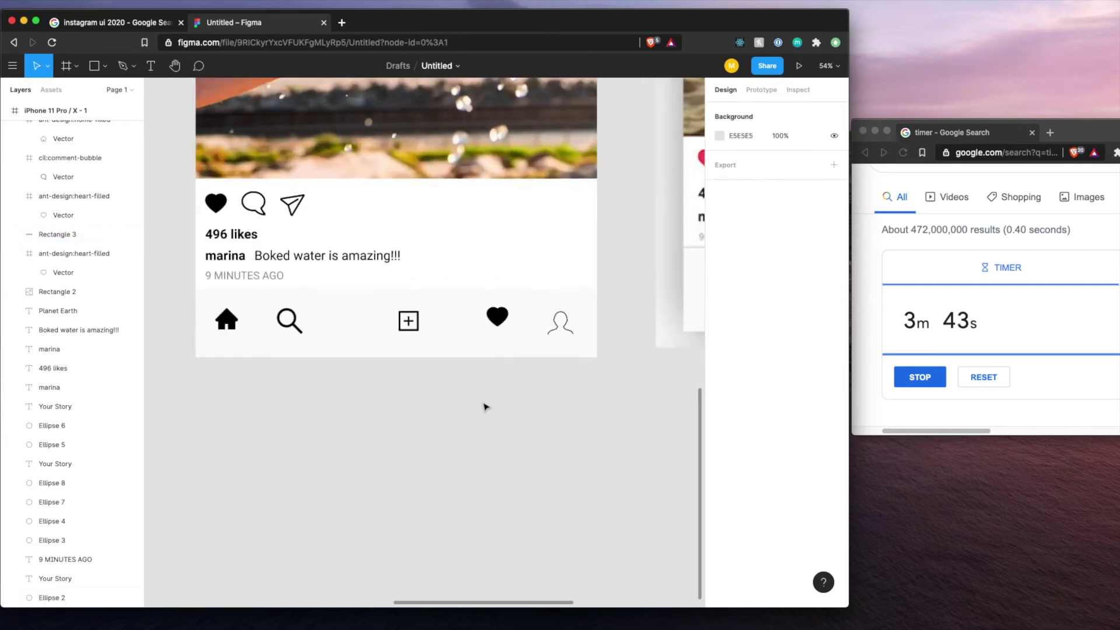
{"action": "left_click", "coordinate": [555, 330]}
{"action": "left_click", "coordinate": [497, 317], "text": "shift"}
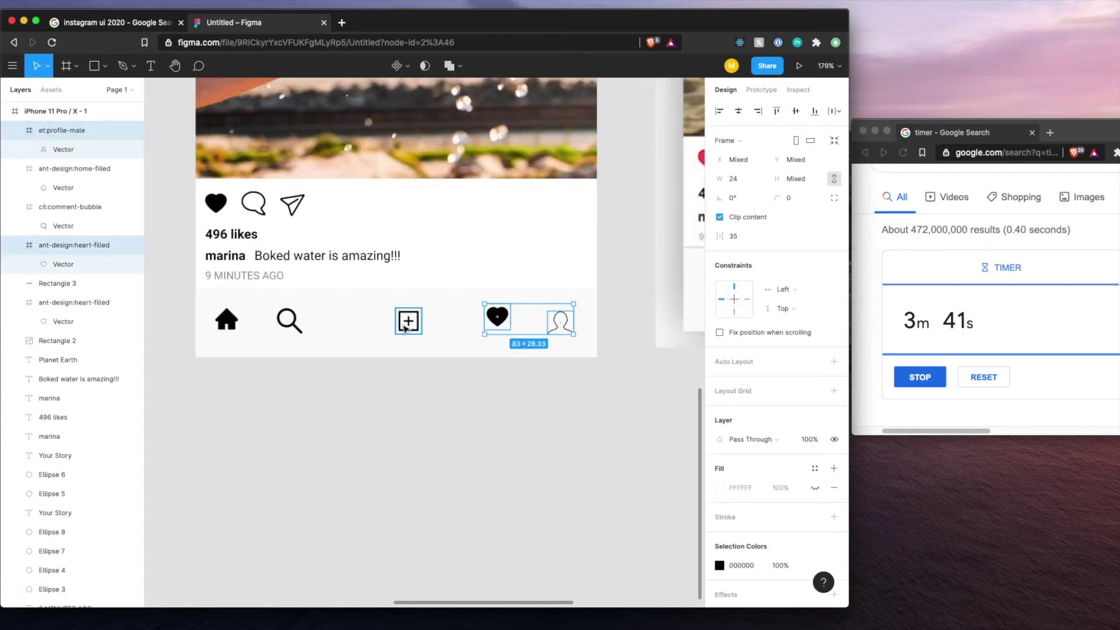
{"action": "left_click", "coordinate": [405, 330], "text": "shift"}
{"action": "left_click", "coordinate": [290, 319], "text": "shift"}
{"action": "left_click", "coordinate": [227, 320], "text": "shift"}
{"action": "left_click", "coordinate": [802, 112]}
{"action": "left_click_drag", "start_coordinate": [440, 325], "coordinate": [415, 337]}
{"action": "left_click", "coordinate": [425, 400]}
- Even out the bottom bar spacing by moving the plus icon to X 918, the search icon toward it, and the heart to X 260
{"action": "left_click", "coordinate": [410, 336]}
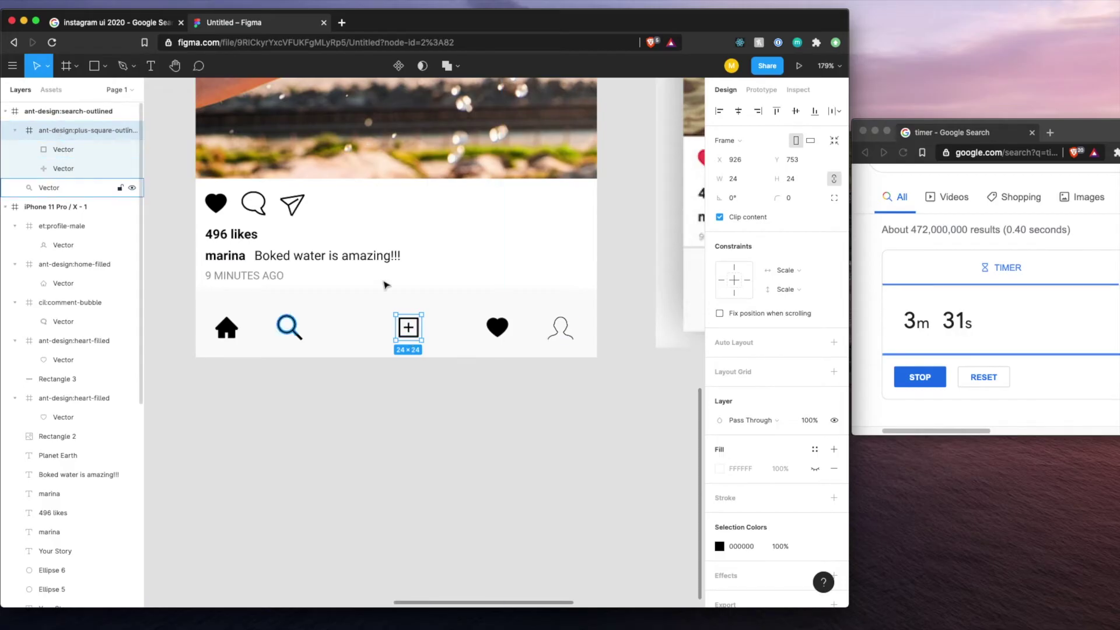
{"action": "left_click_drag", "start_coordinate": [411, 328], "coordinate": [403, 329]}
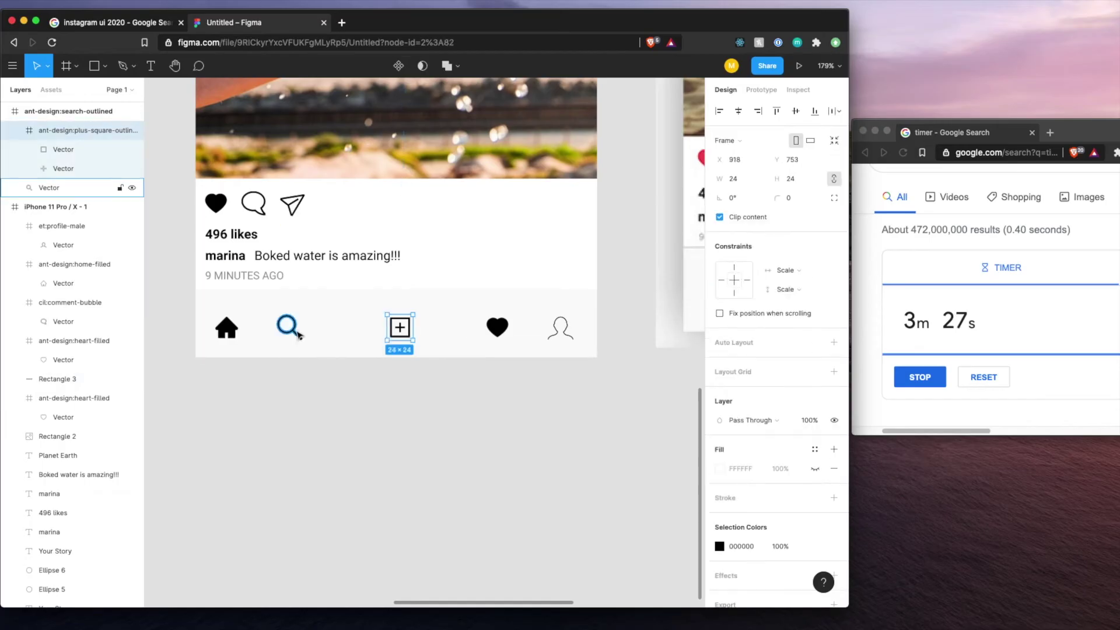
{"action": "left_click", "coordinate": [290, 331]}
{"action": "left_click_drag", "start_coordinate": [297, 336], "coordinate": [321, 337]}
{"action": "left_click", "coordinate": [499, 336]}
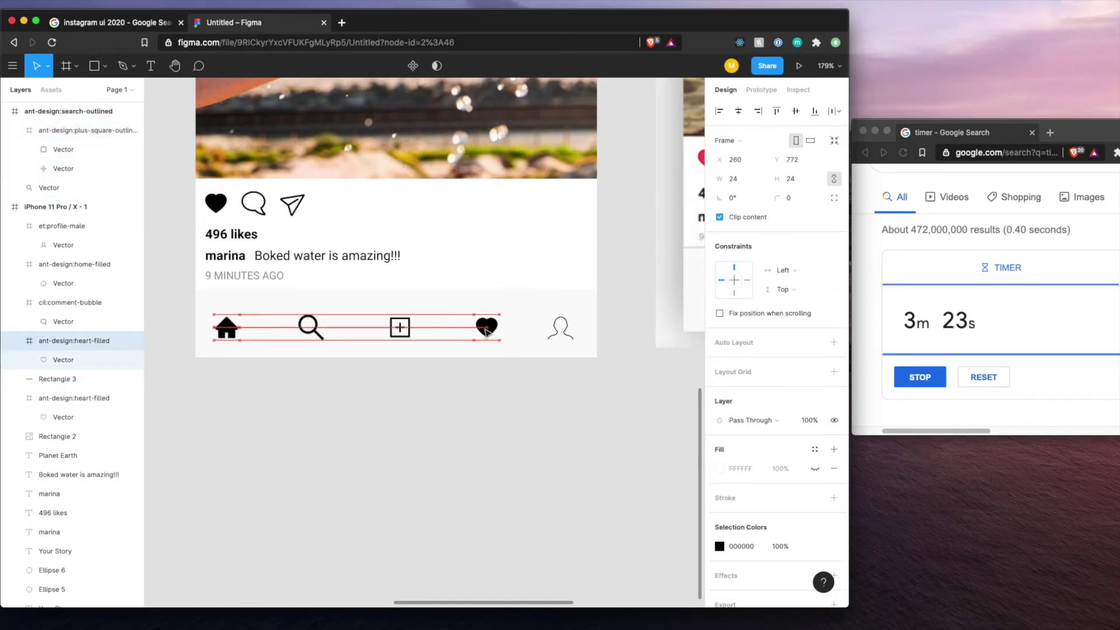
{"action": "left_click", "coordinate": [485, 426]}
- Capture a screenshot of the Instagram wordmark from the header of the reference image
{"action": "scroll", "coordinate": [485, 425], "scroll_direction": "down", "scroll_amount": 5}
{"action": "scroll", "coordinate": [484, 427], "scroll_direction": "down", "scroll_amount": 3}
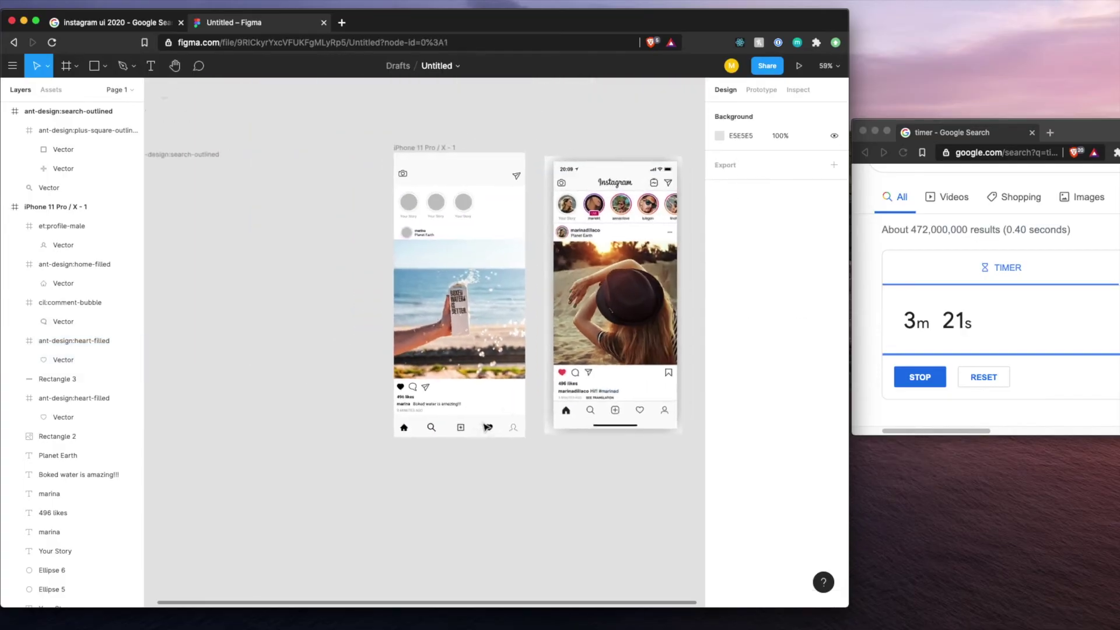
{"action": "scroll", "coordinate": [609, 206], "scroll_direction": "up", "scroll_amount": 10}
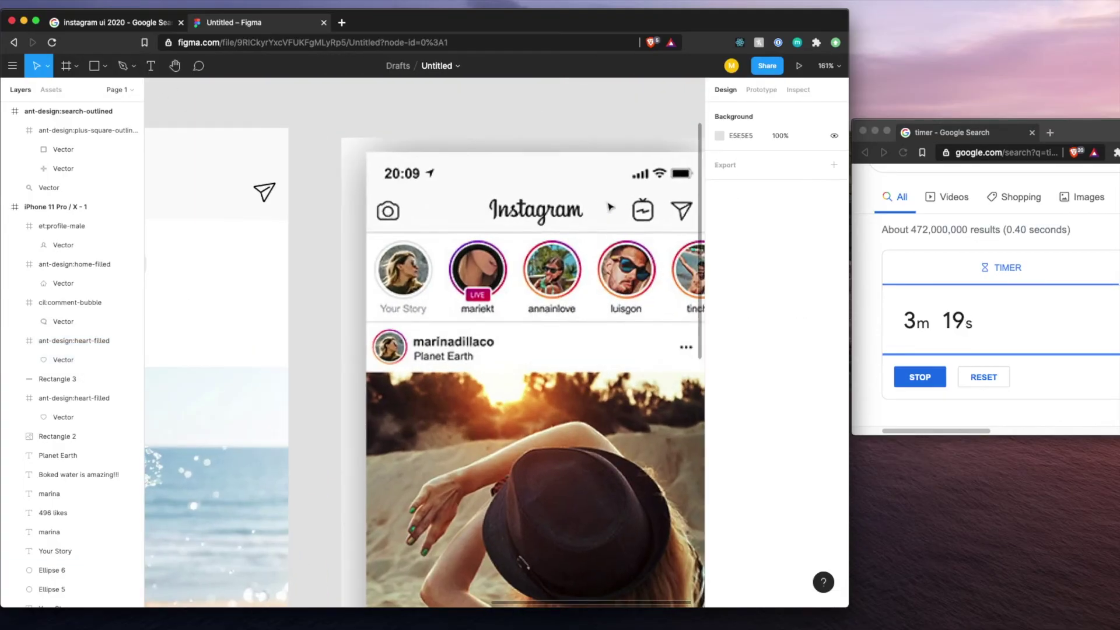
{"action": "scroll", "coordinate": [509, 197], "scroll_direction": "right", "scroll_amount": 2}
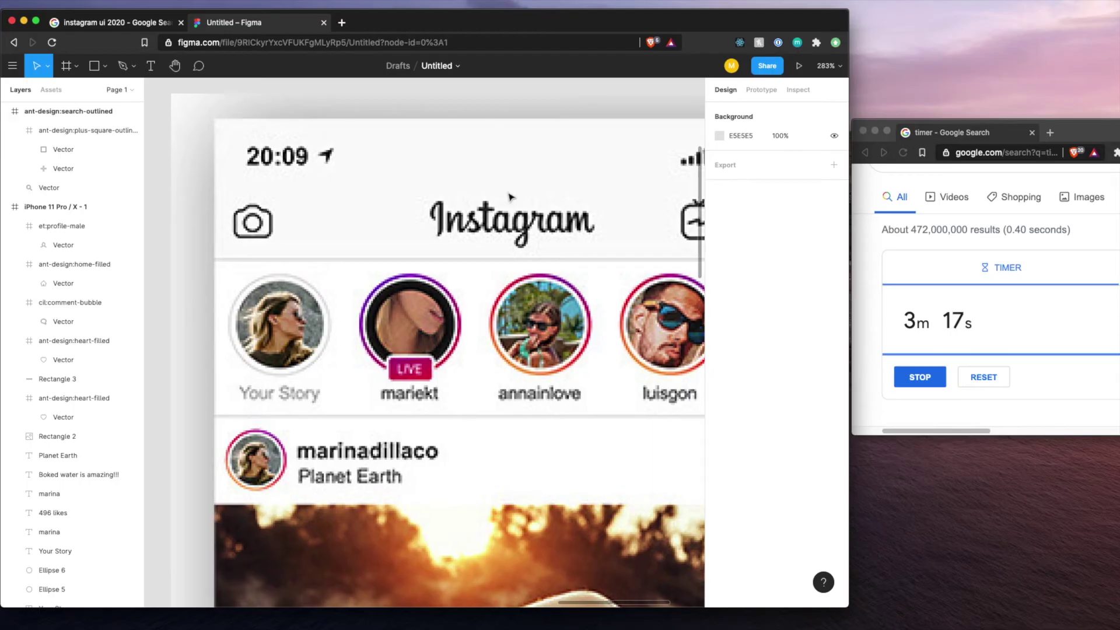
{"action": "left_click_drag", "start_coordinate": [424, 197], "coordinate": [603, 248]}
{"action": "key", "text": "ctrl+z"}
{"action": "scroll", "coordinate": [601, 255], "scroll_direction": "left", "scroll_amount": 2}
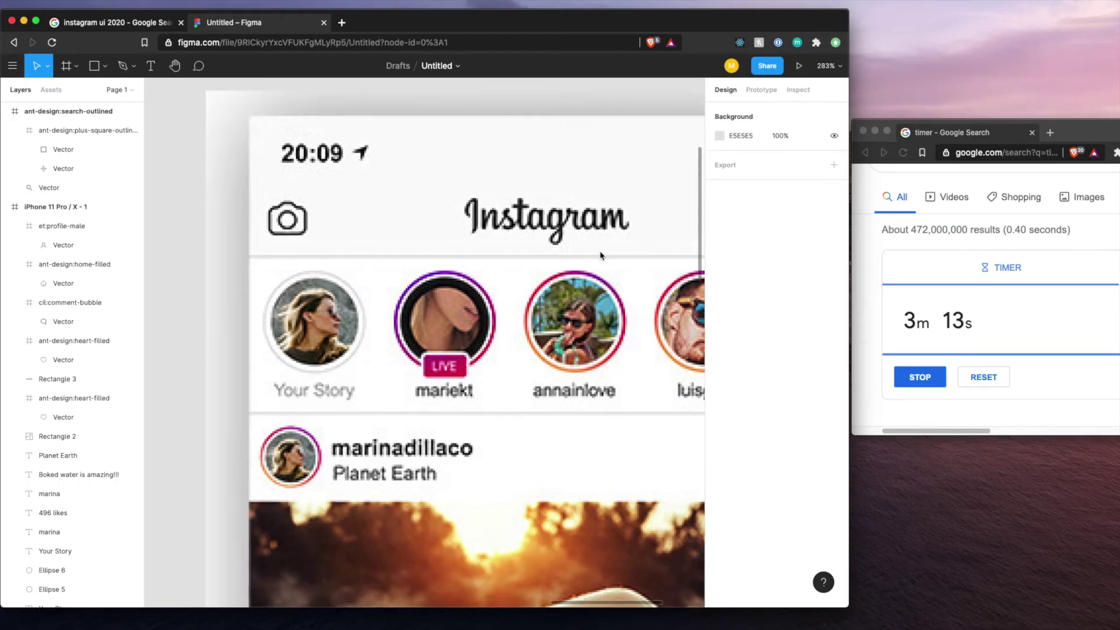
- Insert the captured Instagram wordmark into the phone header and scale it down to 128 × 40 between the camera and paper-plane icons
{"action": "scroll", "coordinate": [601, 255], "scroll_direction": "left", "scroll_amount": 5}
{"action": "scroll", "coordinate": [601, 256], "scroll_direction": "down", "scroll_amount": 3}
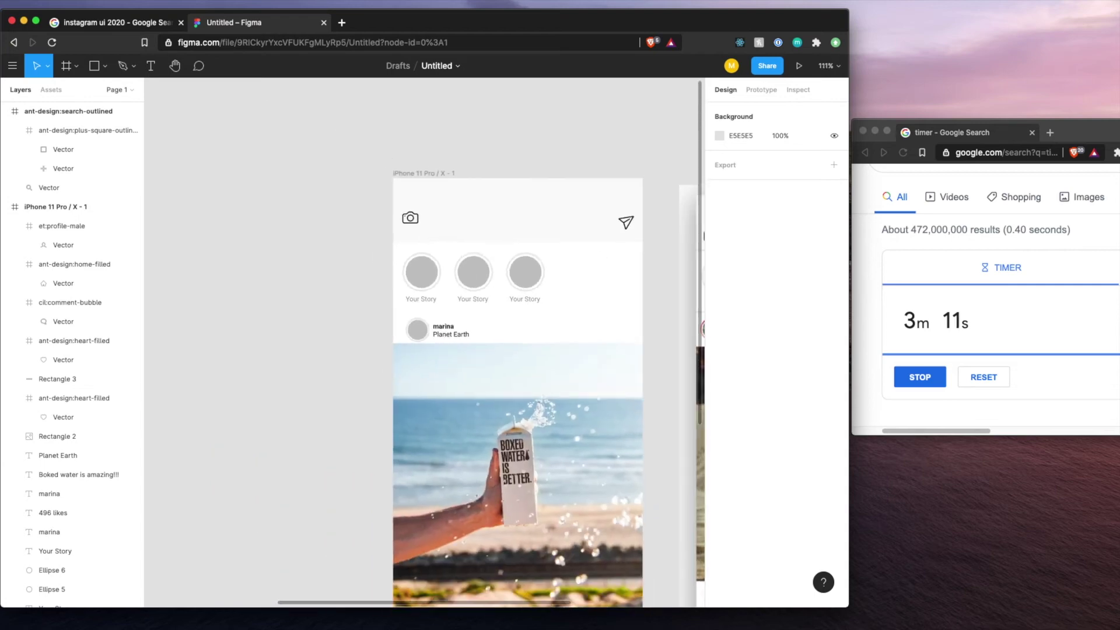
{"action": "left_click_drag", "start_coordinate": [464, 298], "coordinate": [535, 225]}
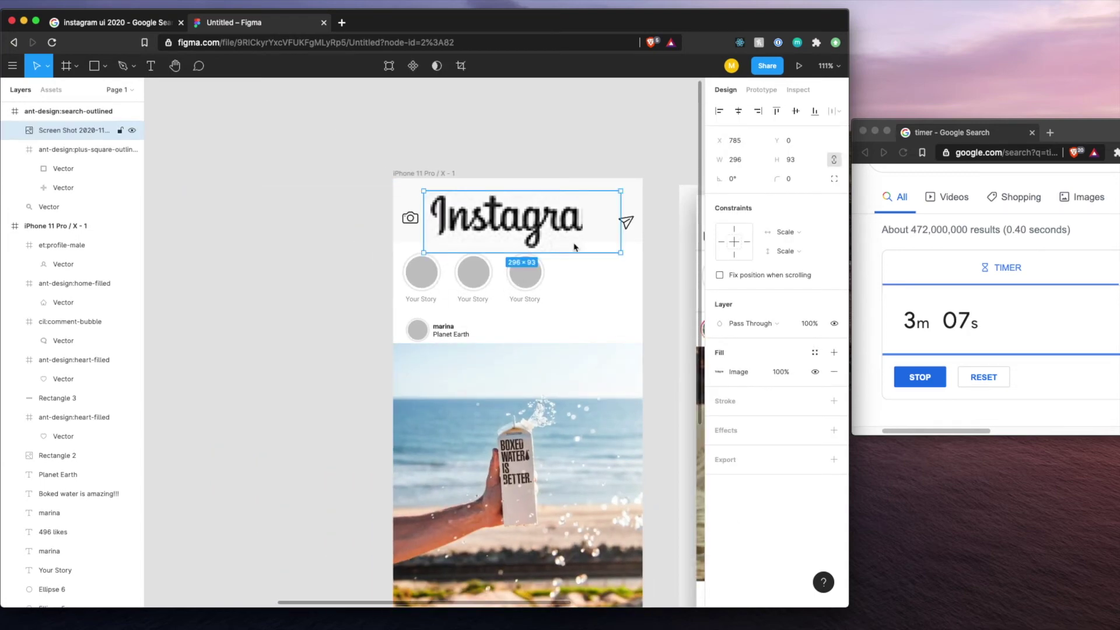
{"action": "left_click_drag", "start_coordinate": [622, 254], "coordinate": [525, 225]}
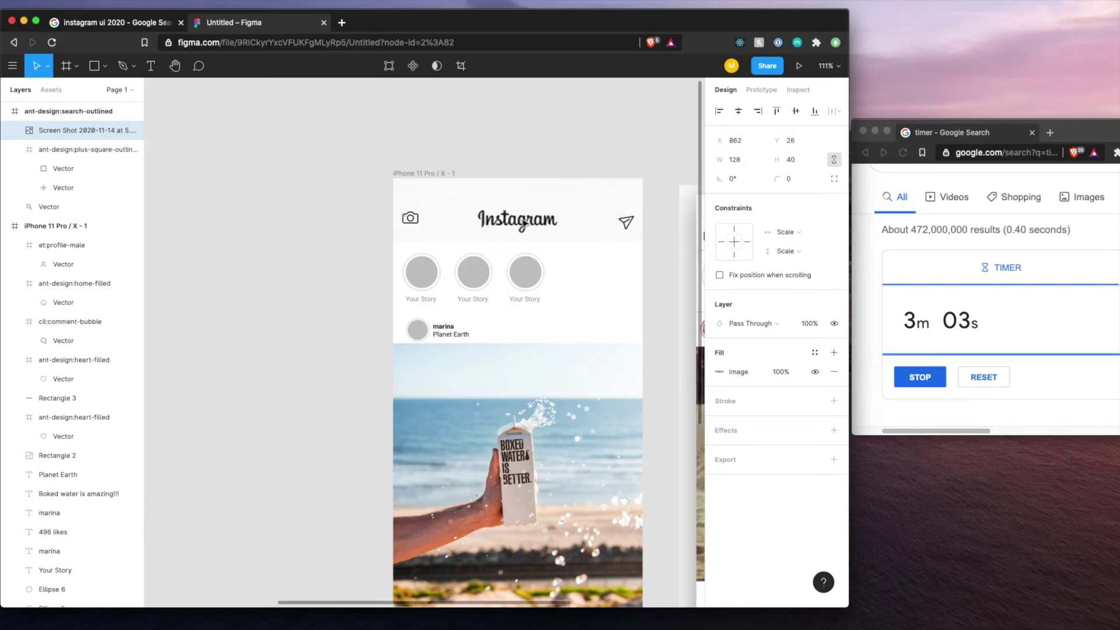
{"action": "scroll", "coordinate": [524, 223], "scroll_direction": "down", "scroll_amount": 5}
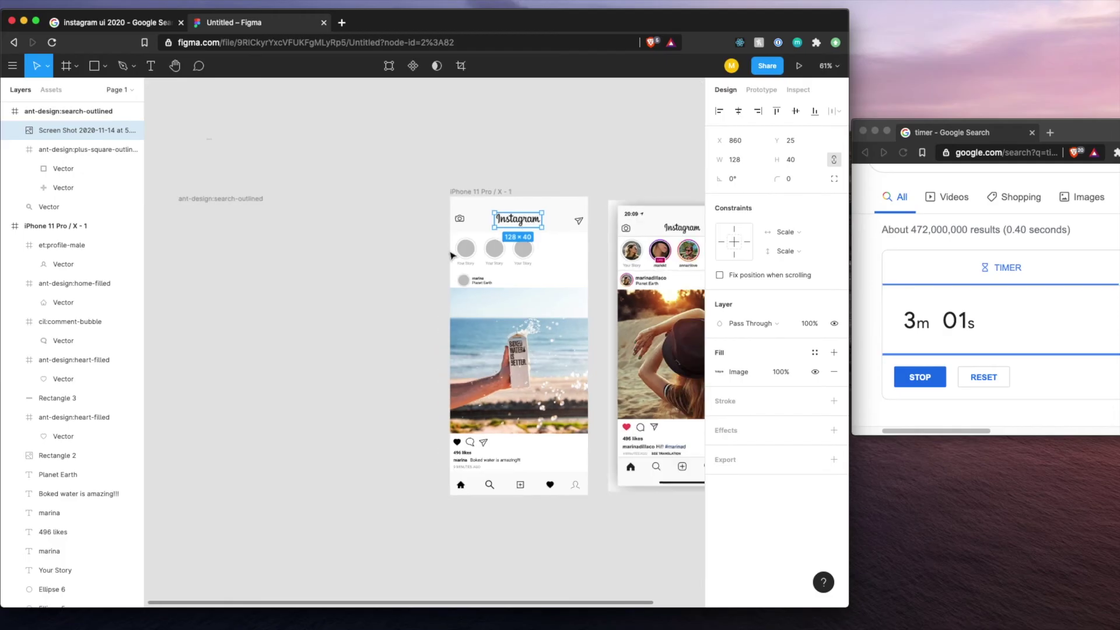
{"action": "left_click", "coordinate": [166, 198]}
{"action": "key", "text": "Delete"}
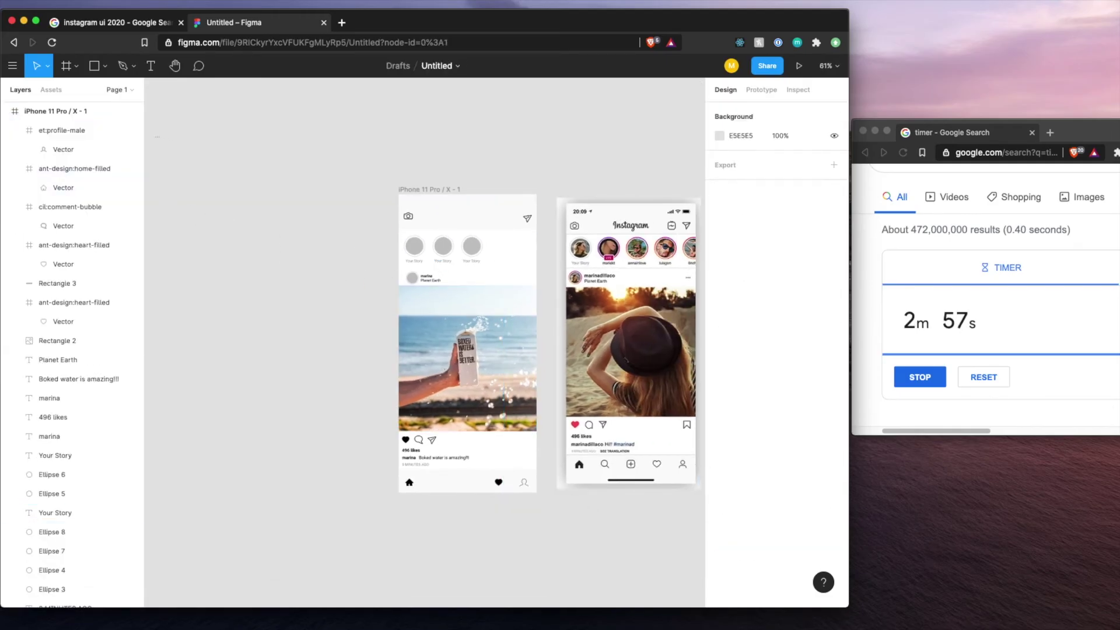
{"action": "key", "text": "super+z"}
- Try to delete the ant-design:search-outlined frame with the Instagram logo taken out of it first and put back in the header
{"action": "left_click", "coordinate": [461, 219]}
{"action": "left_click_drag", "start_coordinate": [461, 219], "coordinate": [529, 156]}
{"action": "left_click", "coordinate": [239, 230]}
{"action": "left_click", "coordinate": [180, 200]}
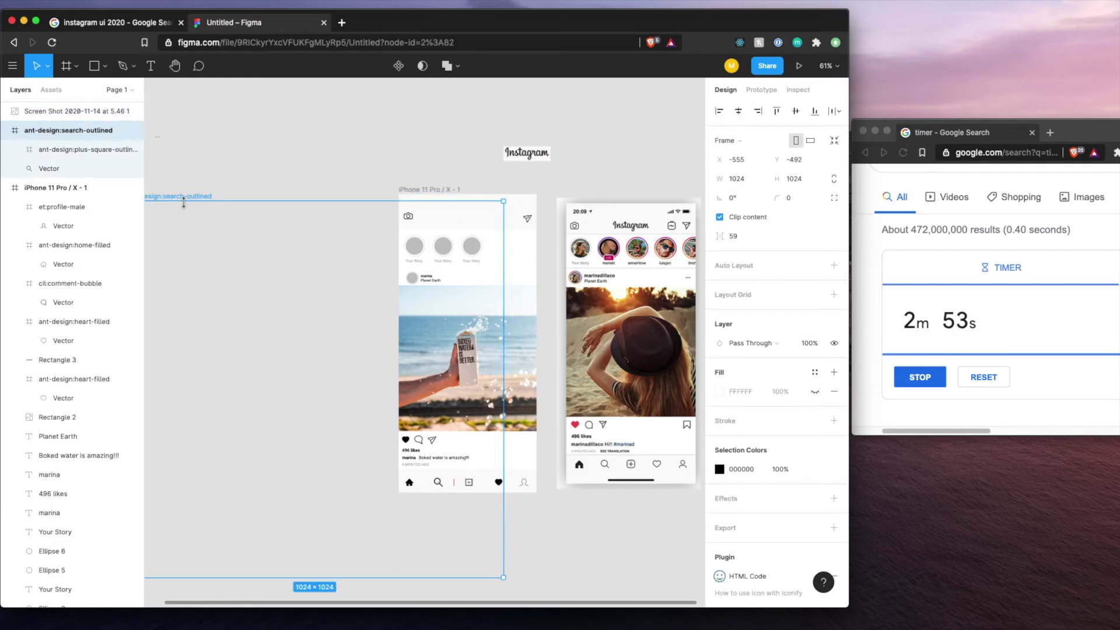
{"action": "key", "text": "Delete"}
{"action": "left_click_drag", "start_coordinate": [527, 154], "coordinate": [472, 211]}
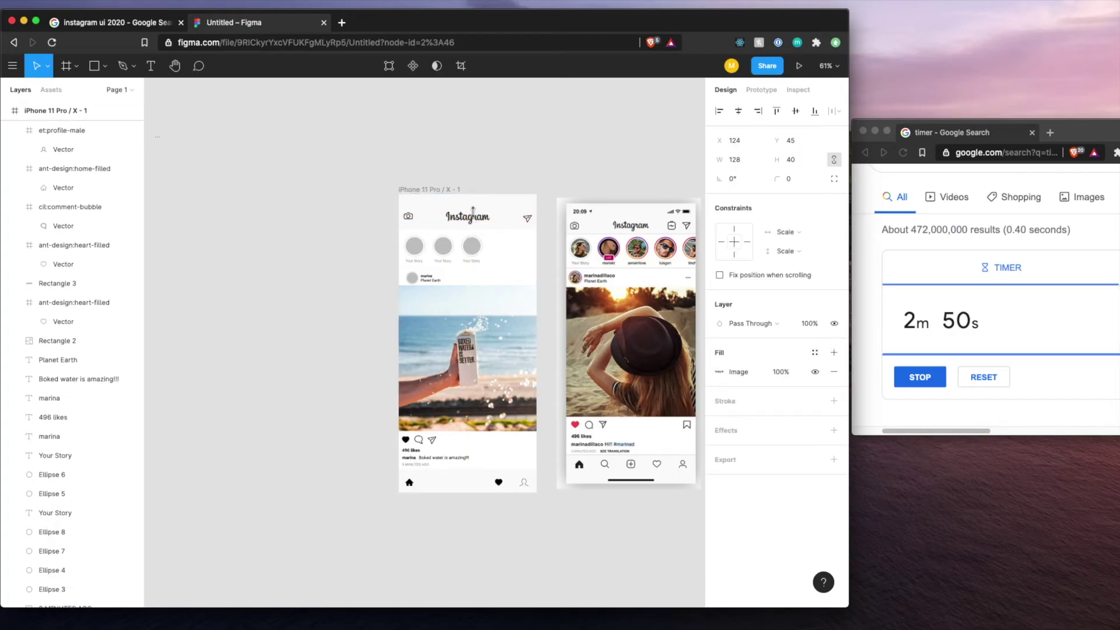
- Undo the logo's return to the header and the deletion of the ant-design:search-outlined frame
{"action": "left_click", "coordinate": [364, 328]}
{"action": "key", "text": "super+z"}
{"action": "key", "text": "super+z"}
{"action": "key", "text": "super+z"}
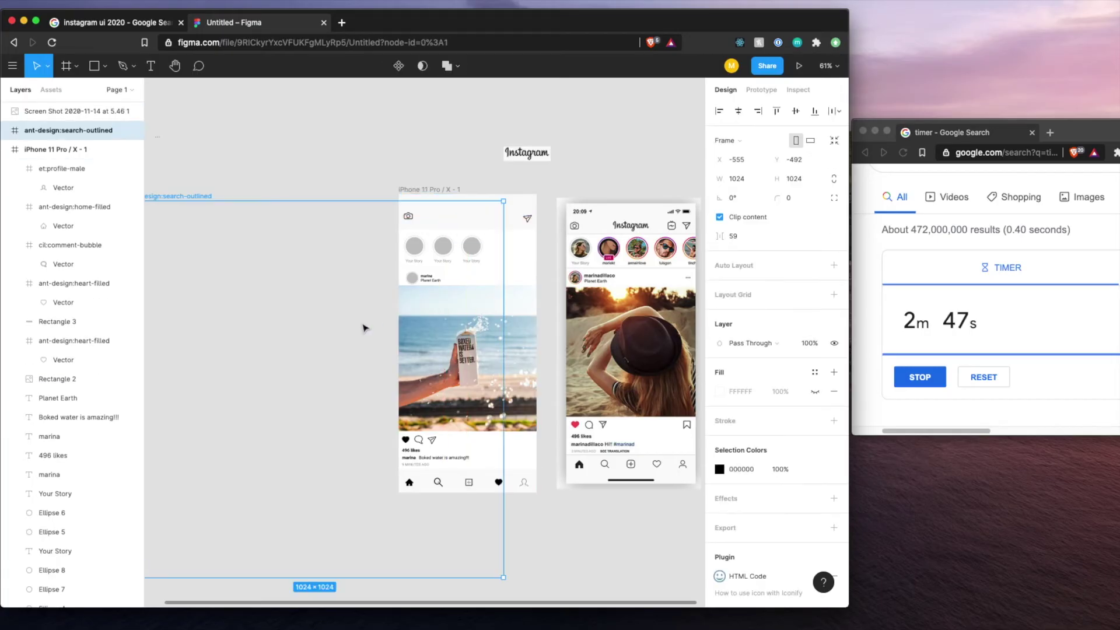
- Place the Instagram logo in the phone header between the camera and paper-plane icons at about X 871, Y 23
{"action": "left_click_drag", "start_coordinate": [527, 153], "coordinate": [472, 221]}
{"action": "left_click", "coordinate": [510, 170]}
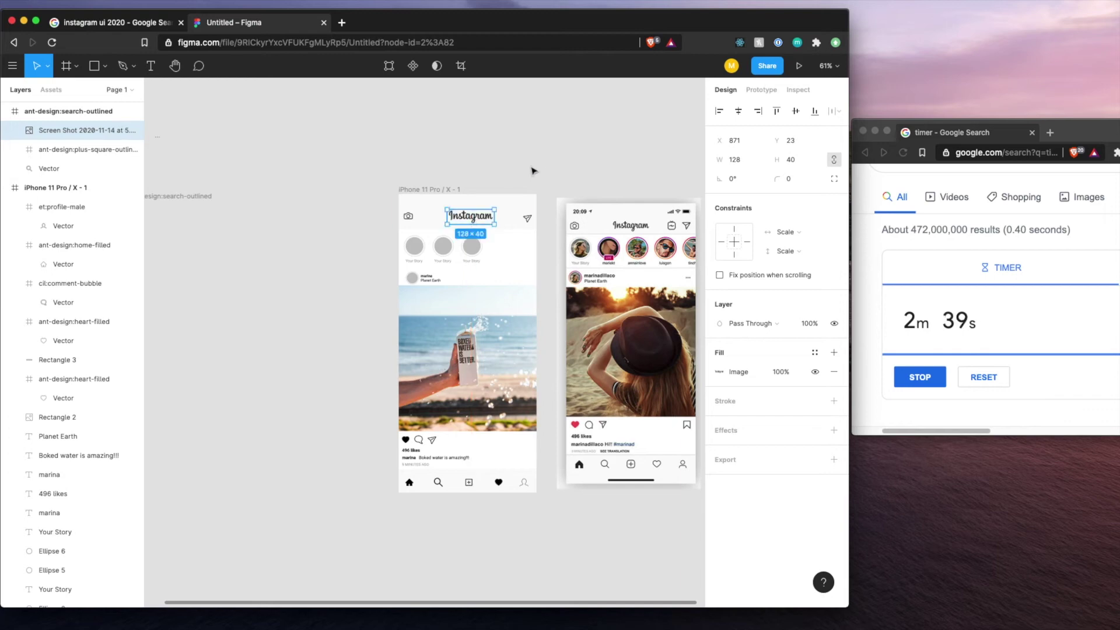
{"action": "left_click", "coordinate": [531, 169]}
- Change the second story ring's stroke to a linear gradient and set its start colour to purple 9551C9, sampled from the reference story ring
{"action": "scroll", "coordinate": [460, 282], "scroll_direction": "up", "scroll_amount": 5}
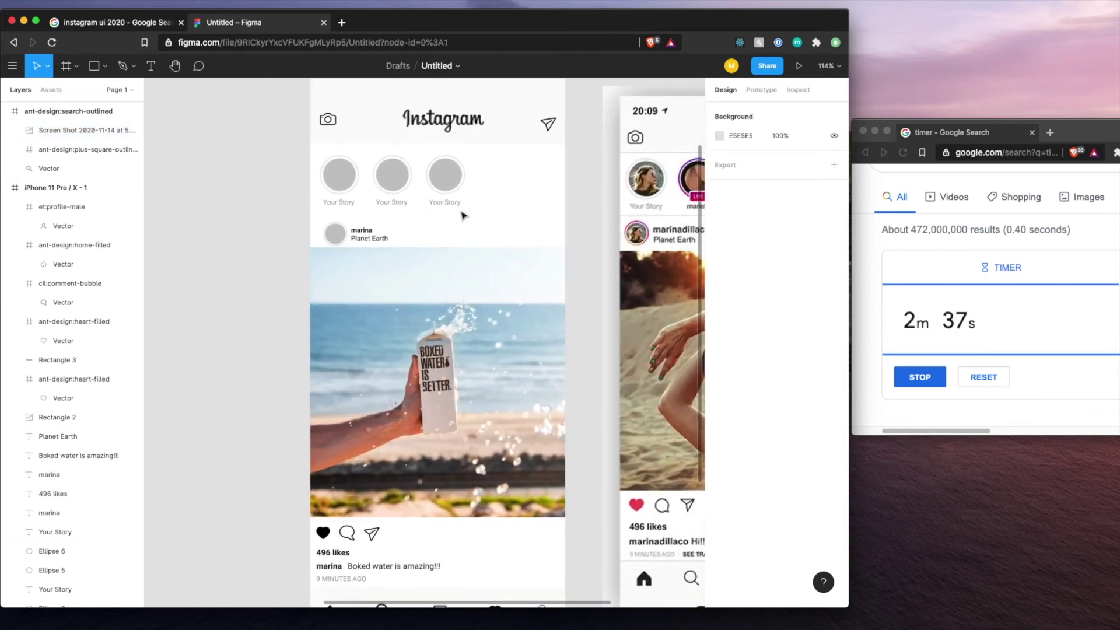
{"action": "scroll", "coordinate": [442, 213], "scroll_direction": "left", "scroll_amount": 3}
{"action": "scroll", "coordinate": [442, 213], "scroll_direction": "up", "scroll_amount": 1}
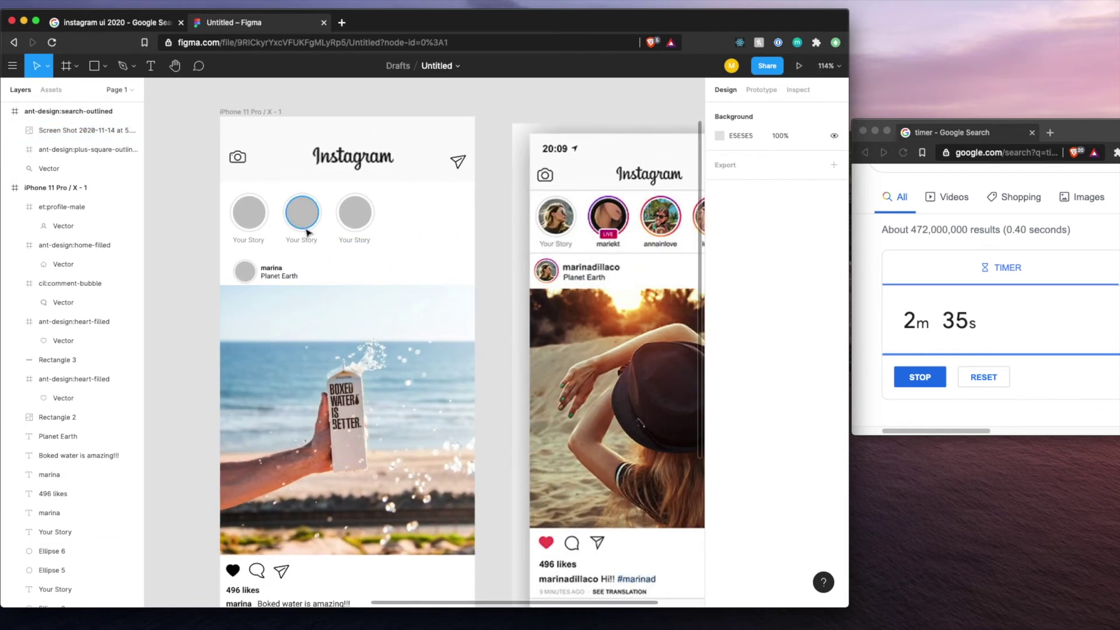
{"action": "left_click", "coordinate": [323, 217]}
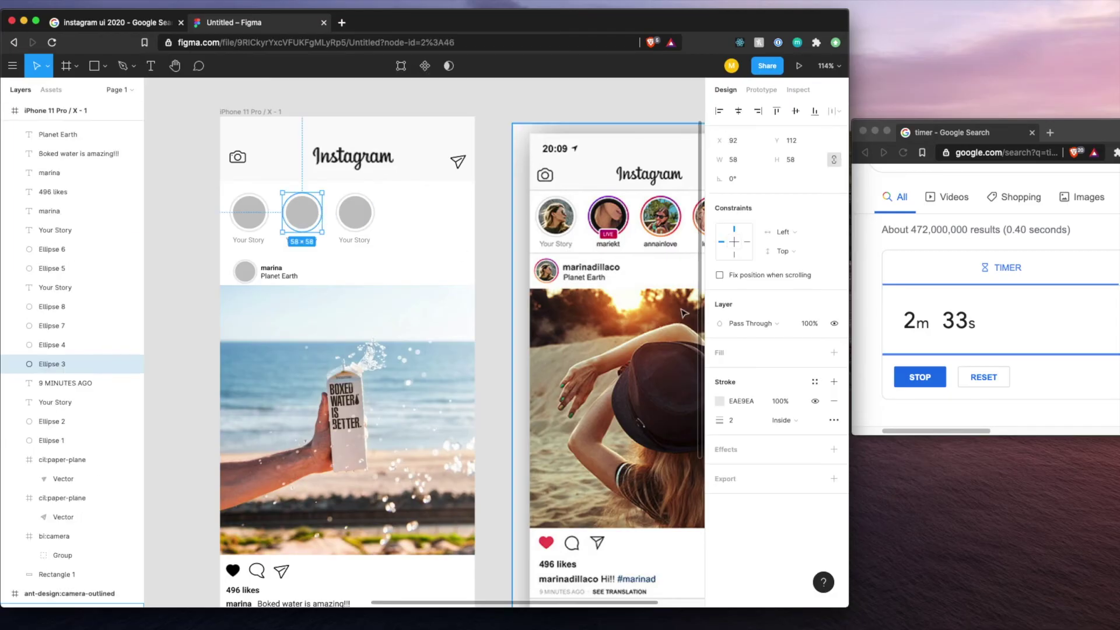
{"action": "left_click", "coordinate": [720, 402]}
{"action": "left_click", "coordinate": [590, 296]}
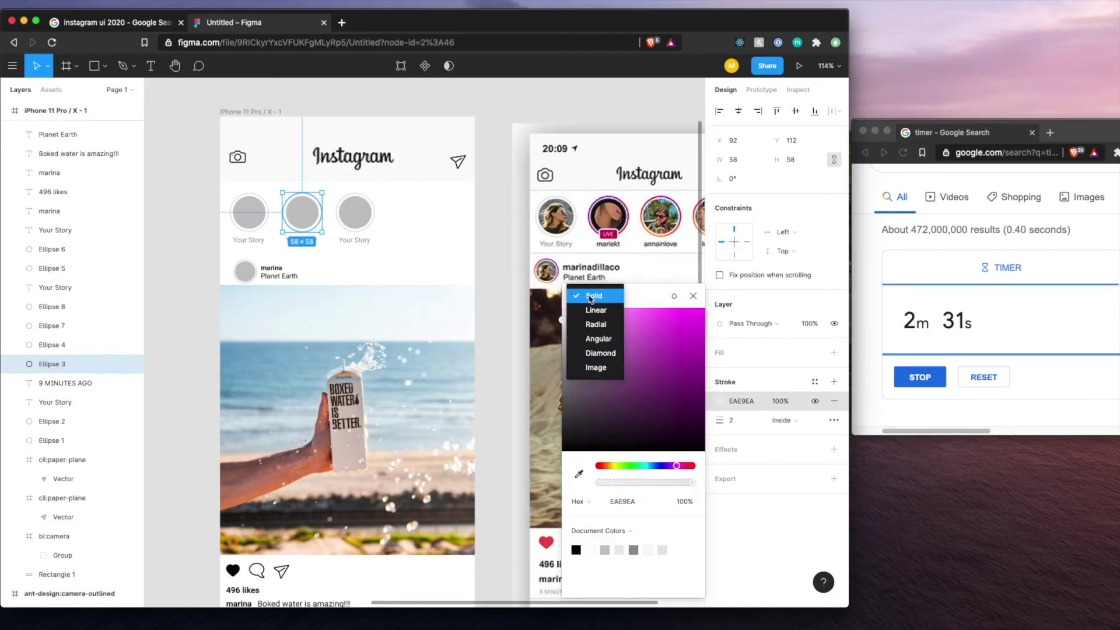
{"action": "left_click", "coordinate": [593, 311]}
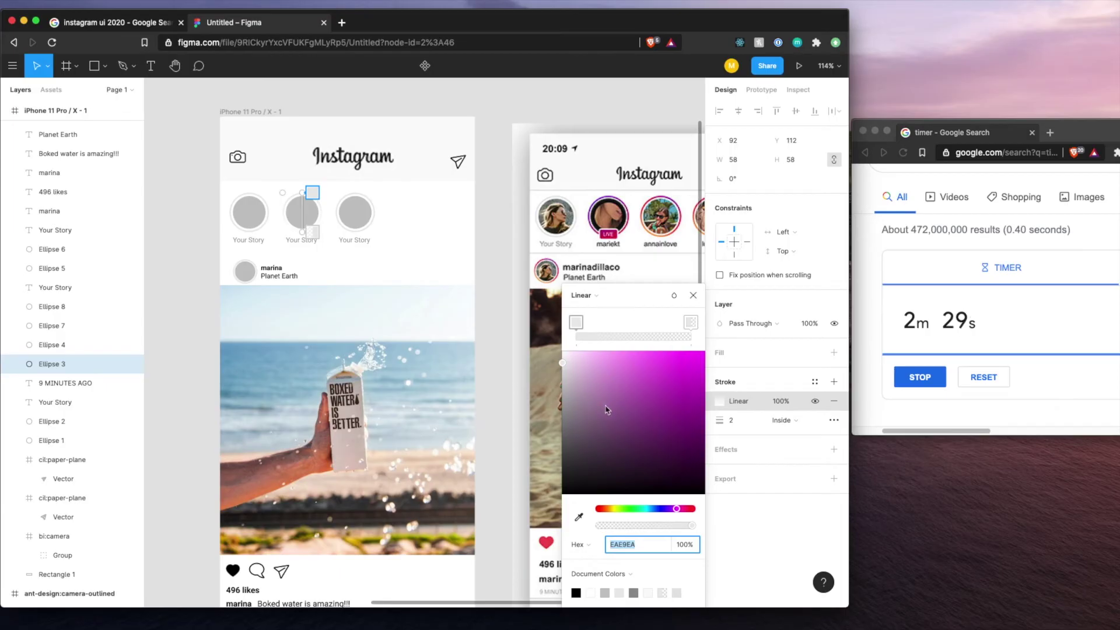
{"action": "left_click", "coordinate": [686, 367]}
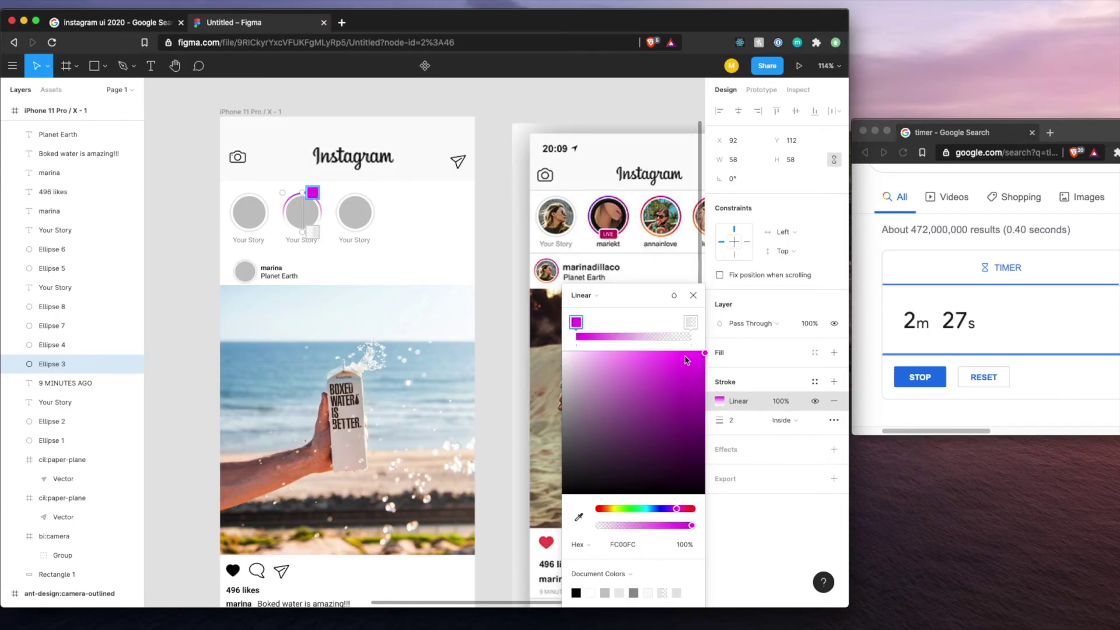
{"action": "left_click", "coordinate": [579, 517]}
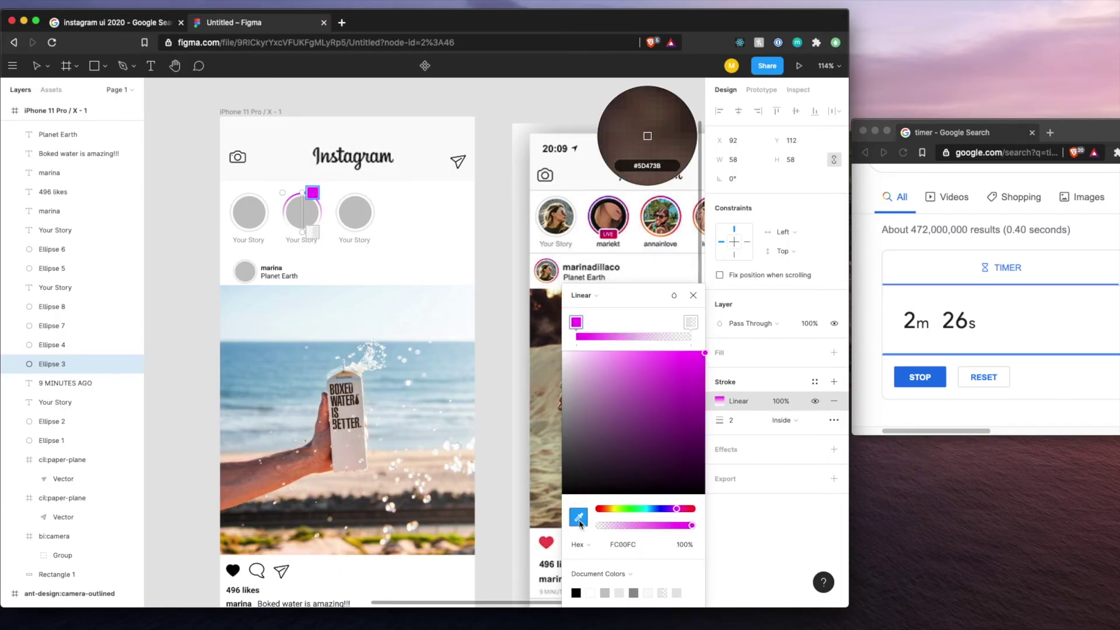
{"action": "left_click", "coordinate": [608, 195]}
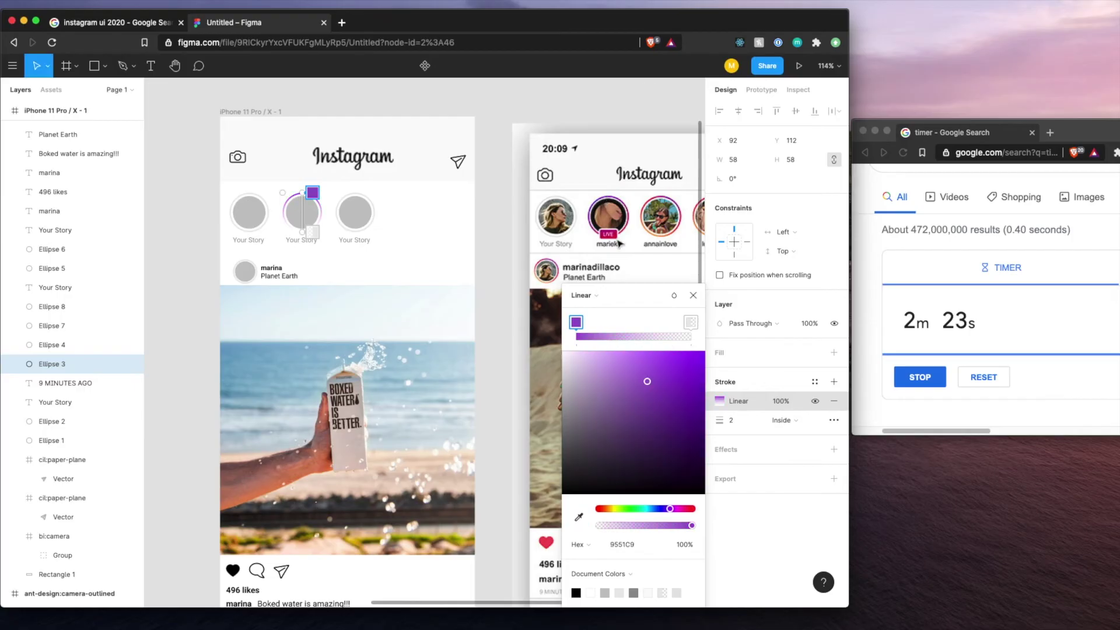
- Set the ring gradient's end stop to red BA0121 at 100%, sampled from the reference story ring
{"action": "left_click", "coordinate": [690, 322]}
{"action": "left_click", "coordinate": [578, 517]}
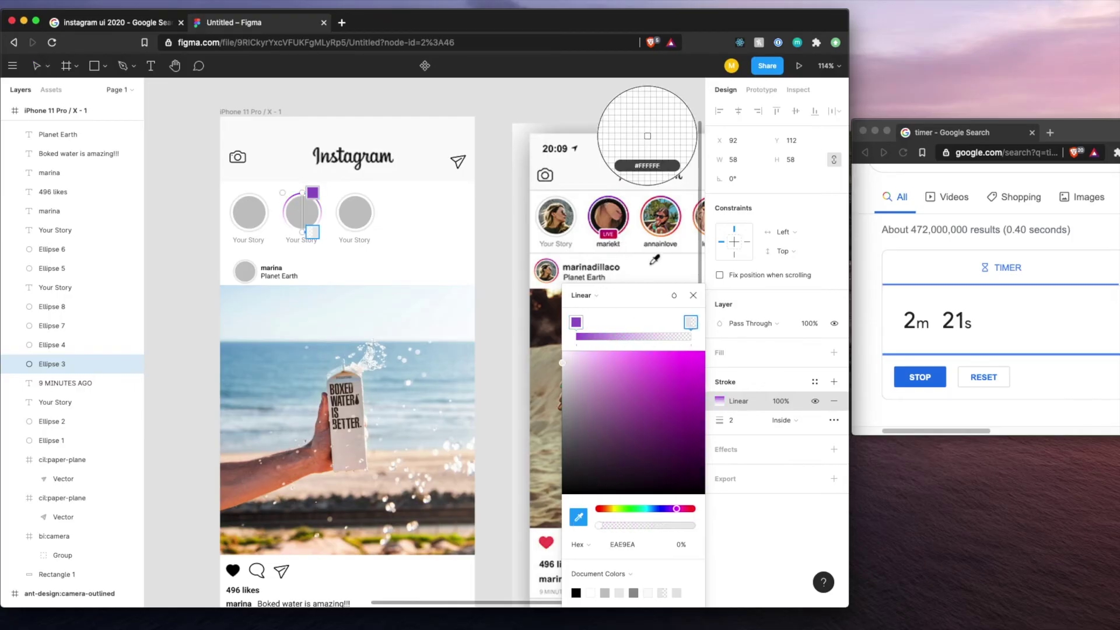
{"action": "left_click", "coordinate": [626, 226]}
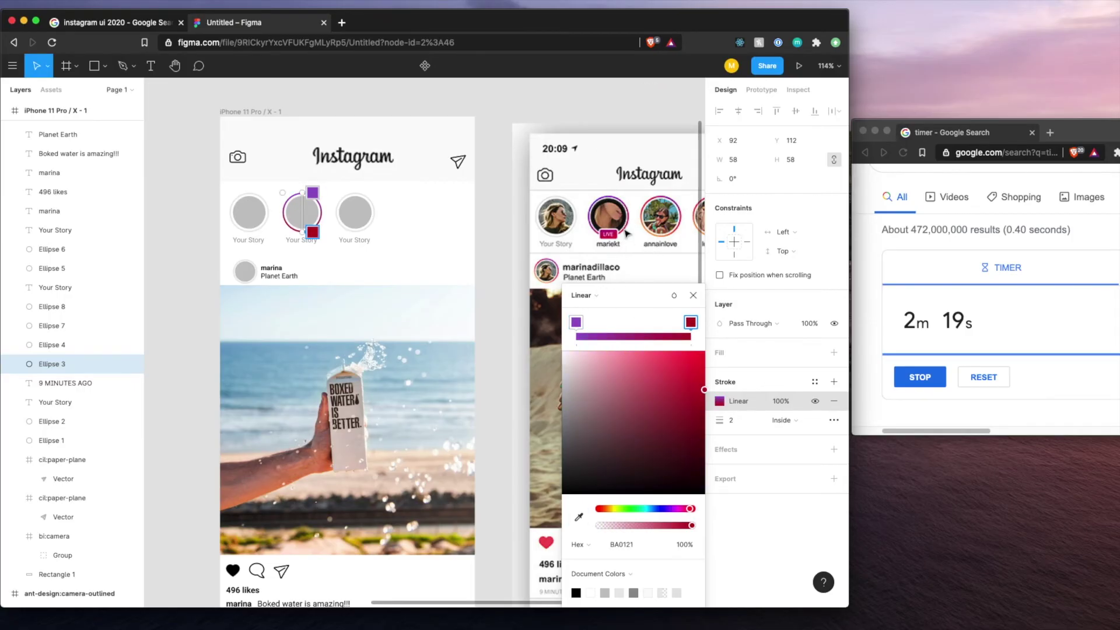
{"action": "left_click", "coordinate": [693, 297]}
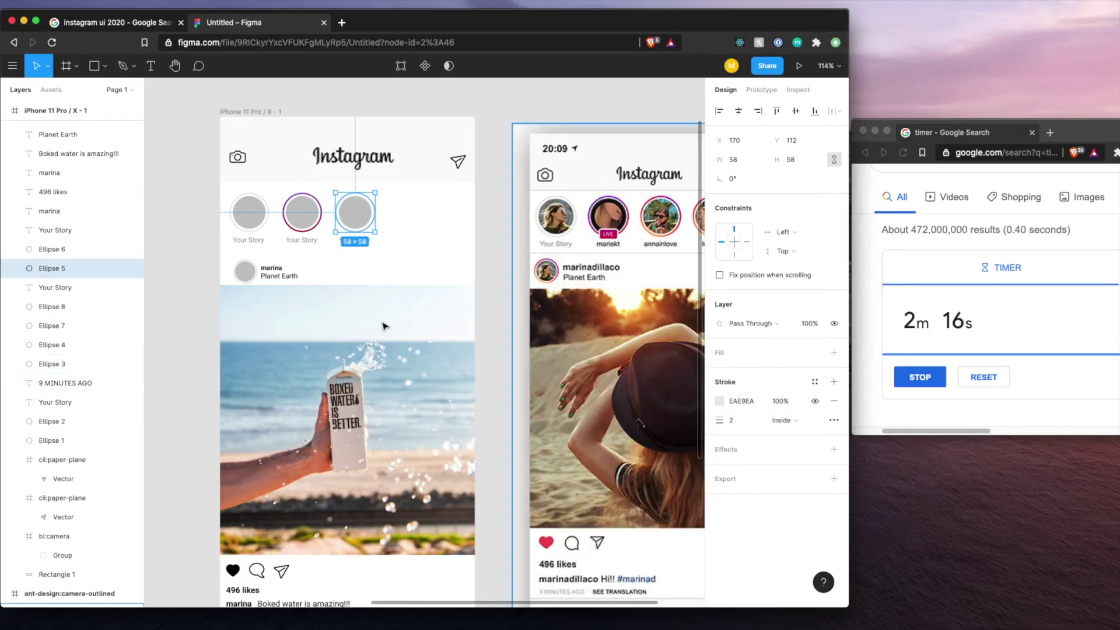
- Replace the third story's grey ring with a copy of the gradient ring at X 170, Y 112
{"action": "key", "text": "super+v"}
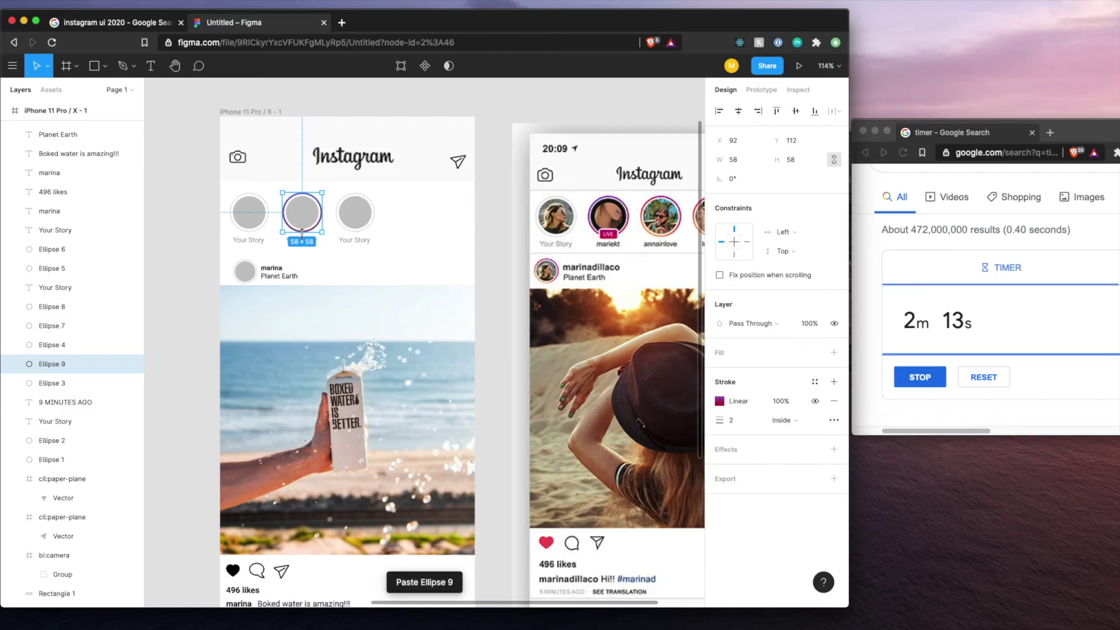
{"action": "scroll", "coordinate": [315, 229], "scroll_direction": "up", "scroll_amount": 5}
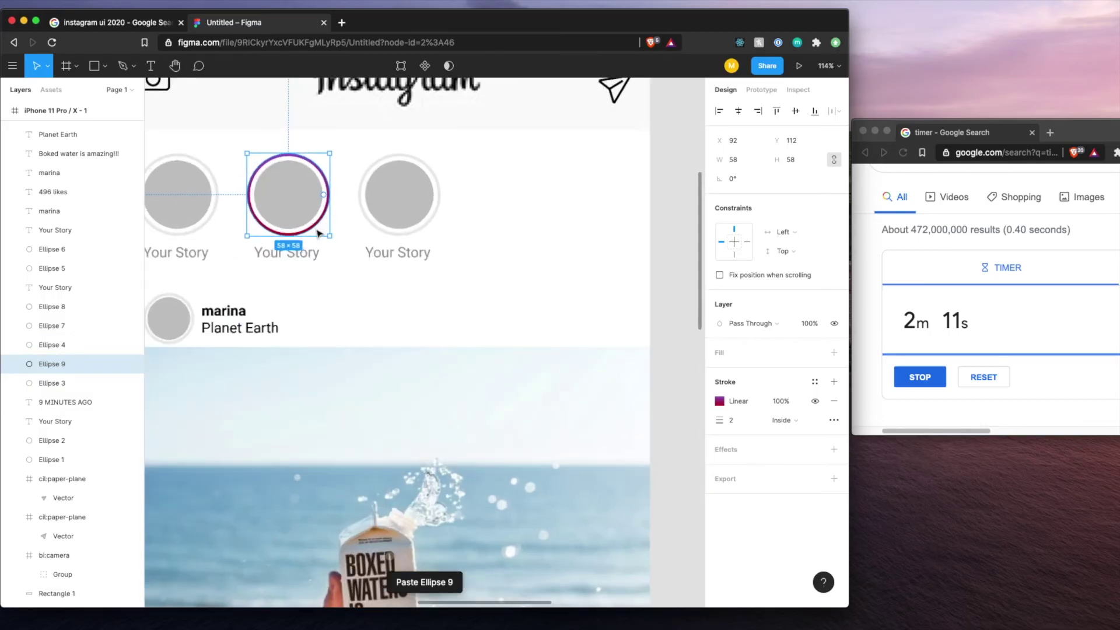
{"action": "left_click_drag", "start_coordinate": [320, 231], "coordinate": [421, 231]}
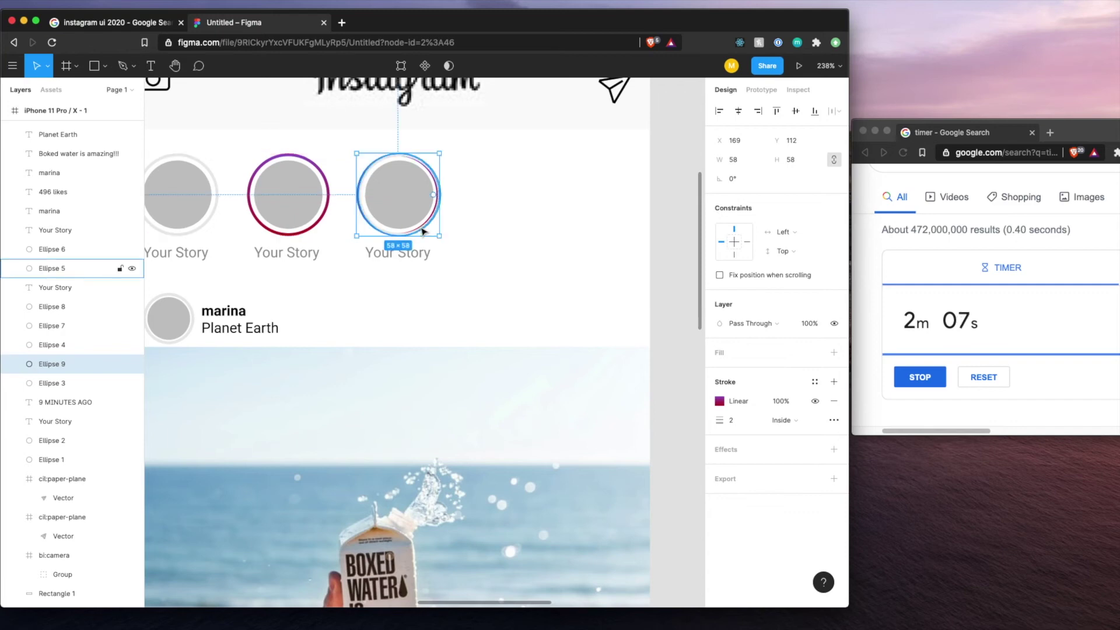
{"action": "left_click_drag", "start_coordinate": [423, 231], "coordinate": [460, 232]}
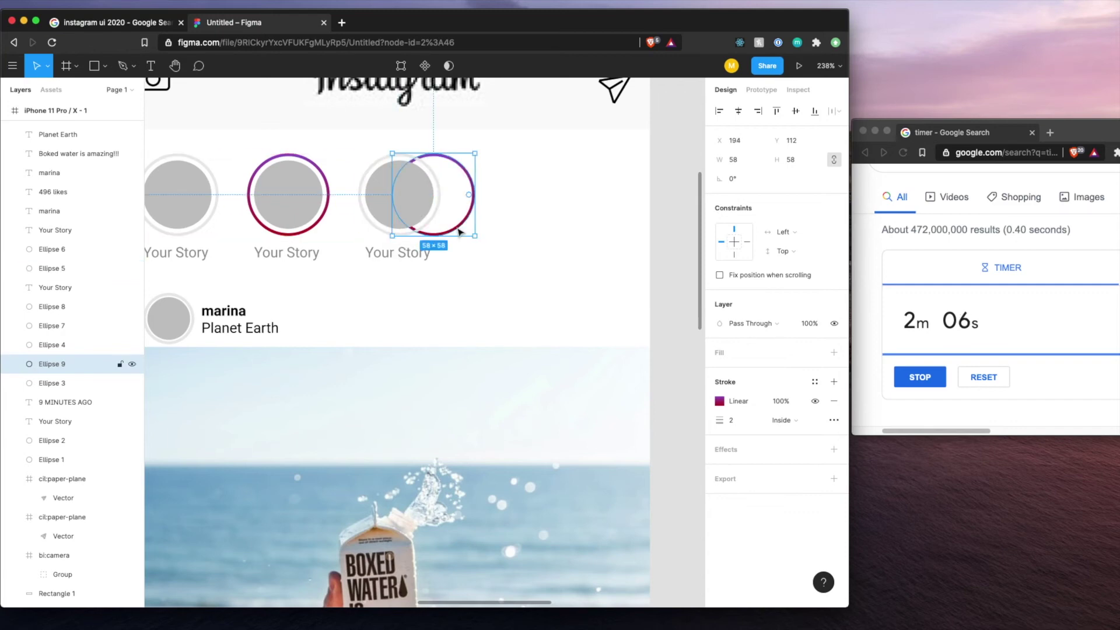
{"action": "left_click", "coordinate": [389, 234]}
{"action": "key", "text": "Delete"}
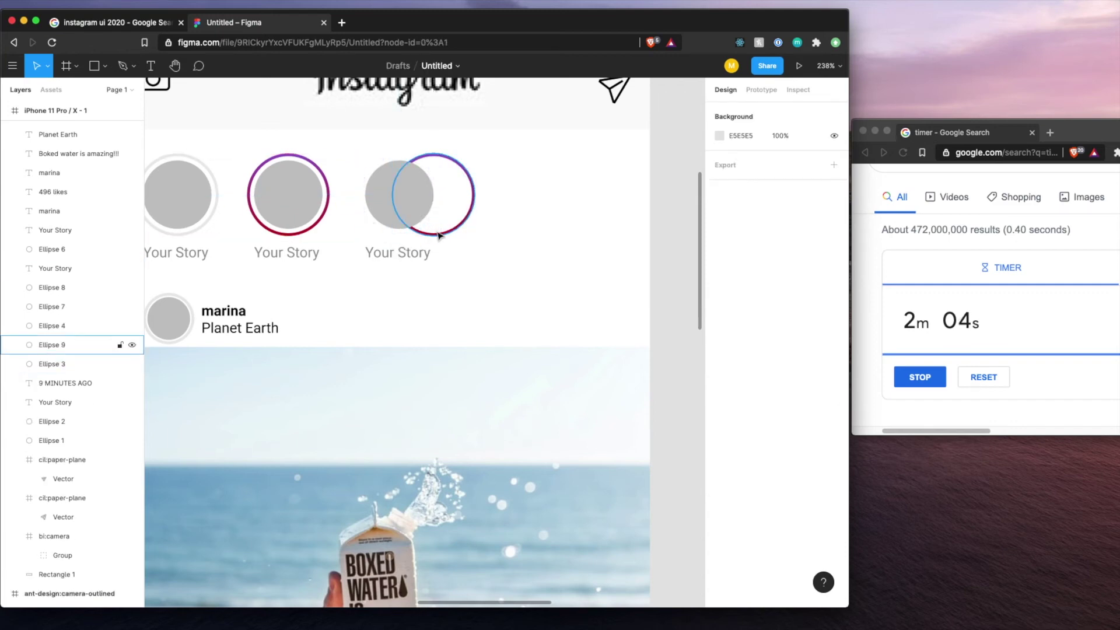
{"action": "left_click_drag", "start_coordinate": [439, 236], "coordinate": [405, 235]}
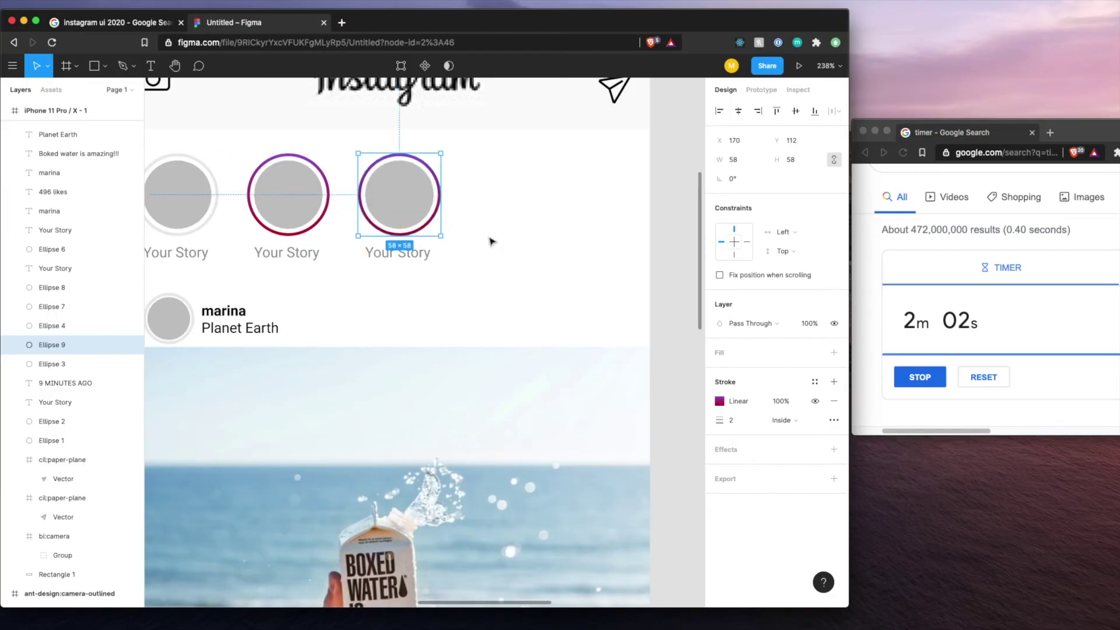
{"action": "scroll", "coordinate": [483, 234], "scroll_direction": "down", "scroll_amount": 5}
{"action": "left_click", "coordinate": [488, 242]}
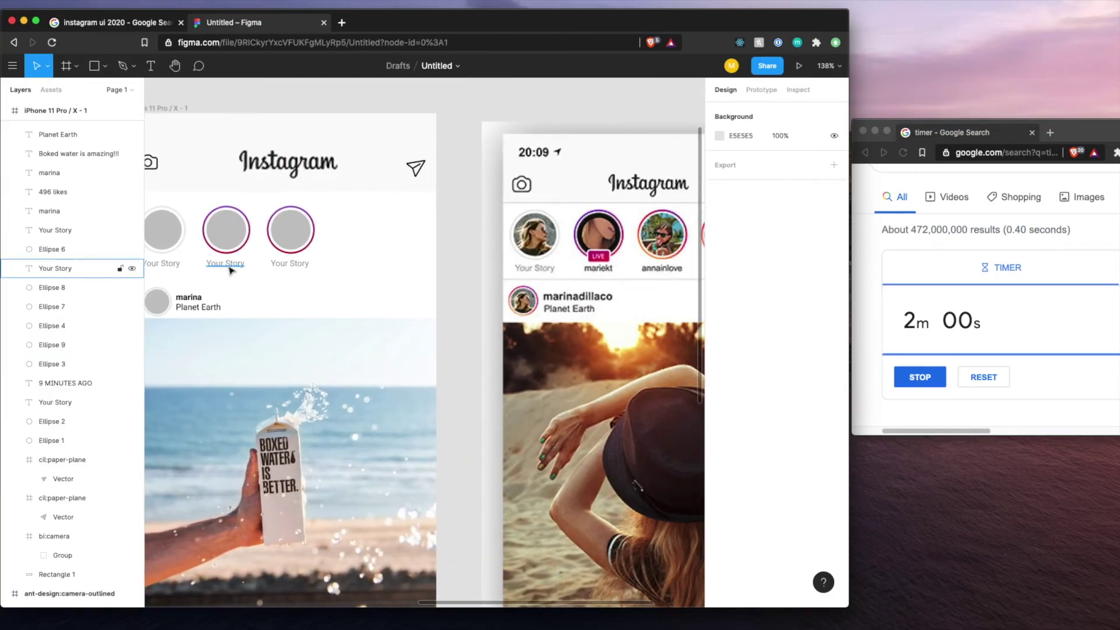
- Make the second story's label black (000000) and replace its text with the username under the reference's second story
{"action": "left_click", "coordinate": [231, 268]}
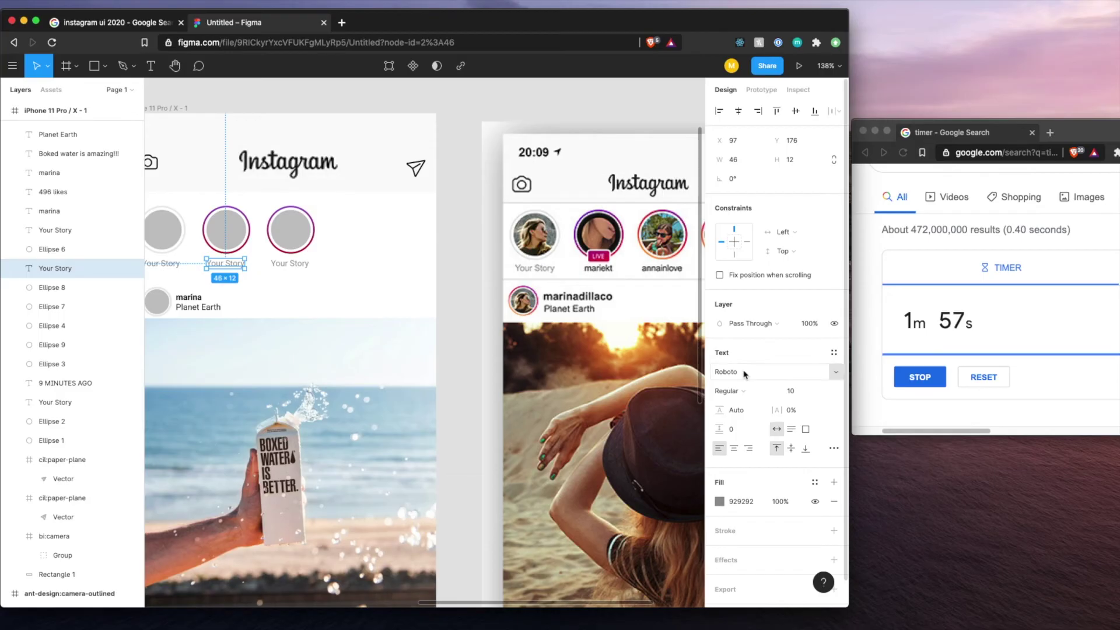
{"action": "left_click", "coordinate": [720, 503]}
{"action": "left_click_drag", "start_coordinate": [608, 406], "coordinate": [529, 485]}
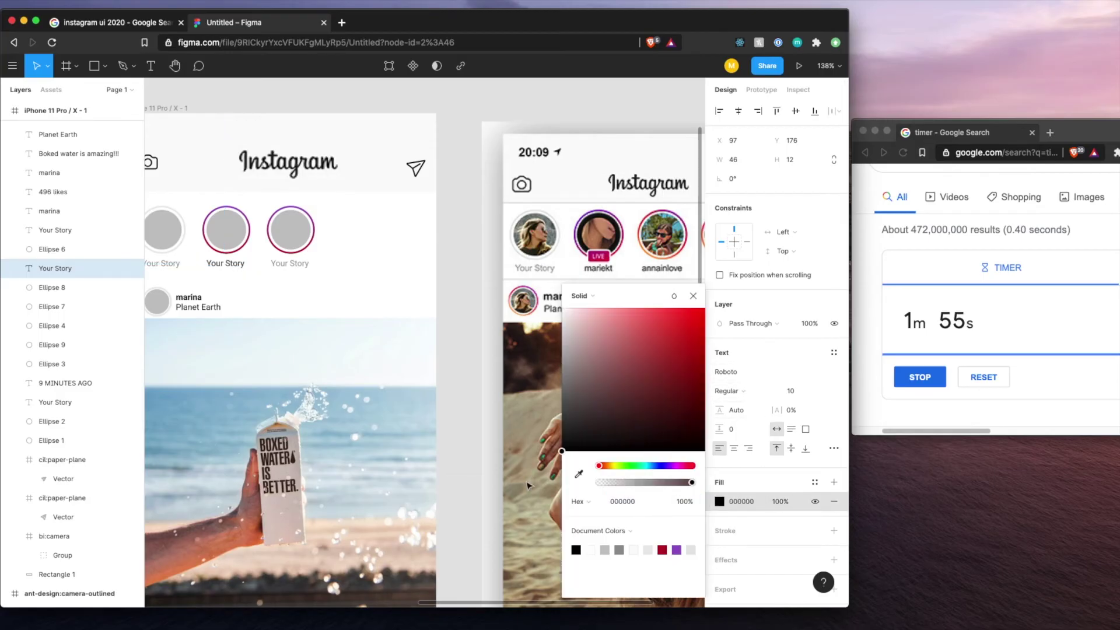
{"action": "key", "text": "Escape"}
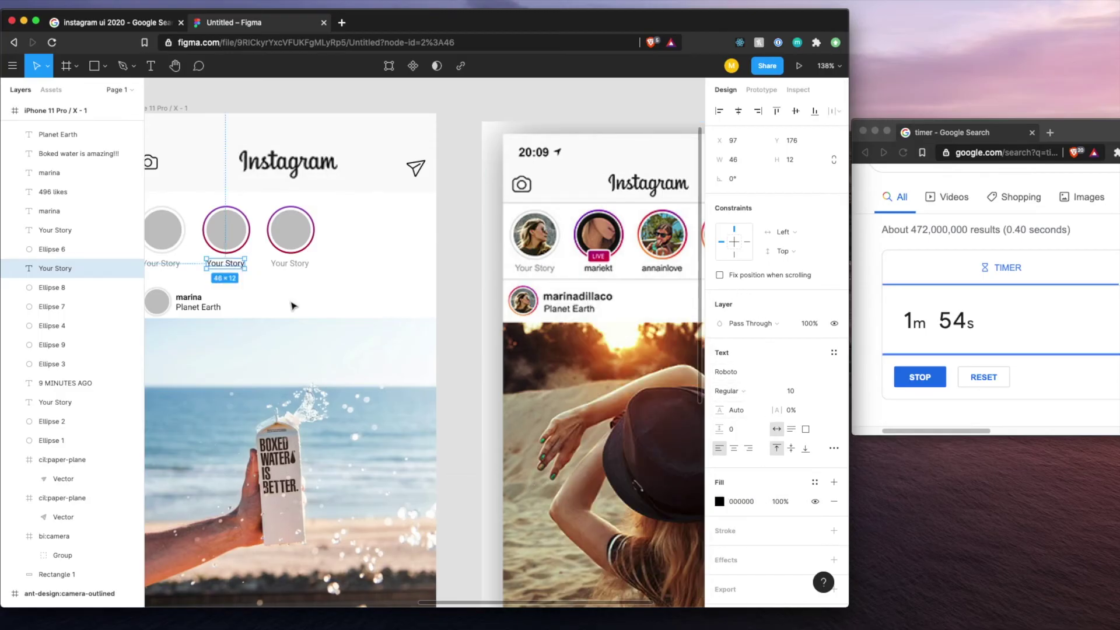
{"action": "double_click", "coordinate": [222, 266]}
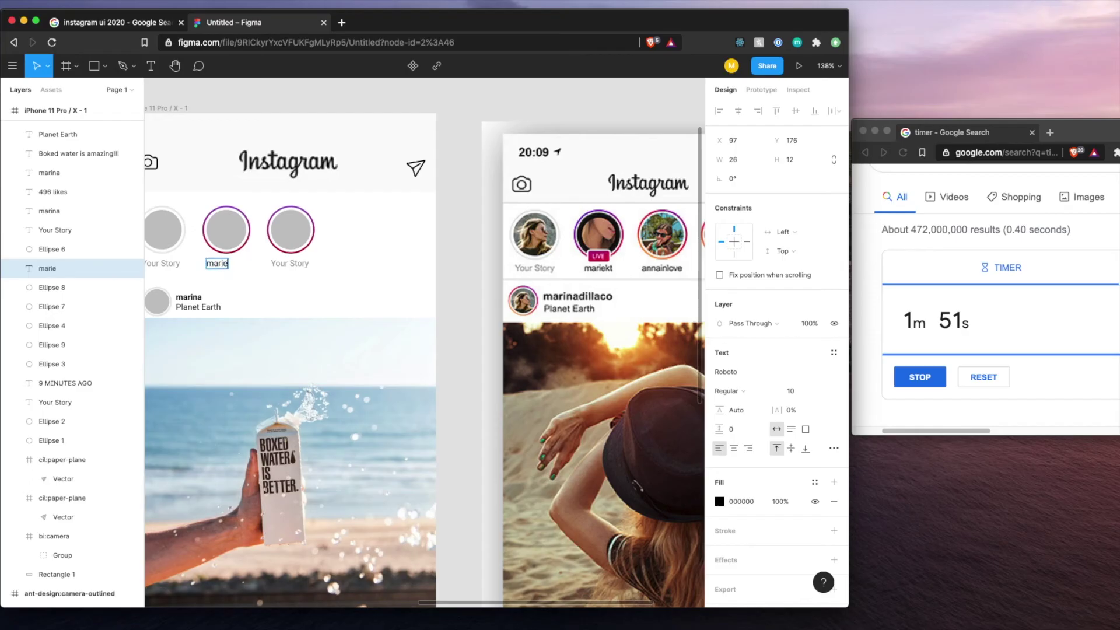
{"action": "key", "text": "Escape"}
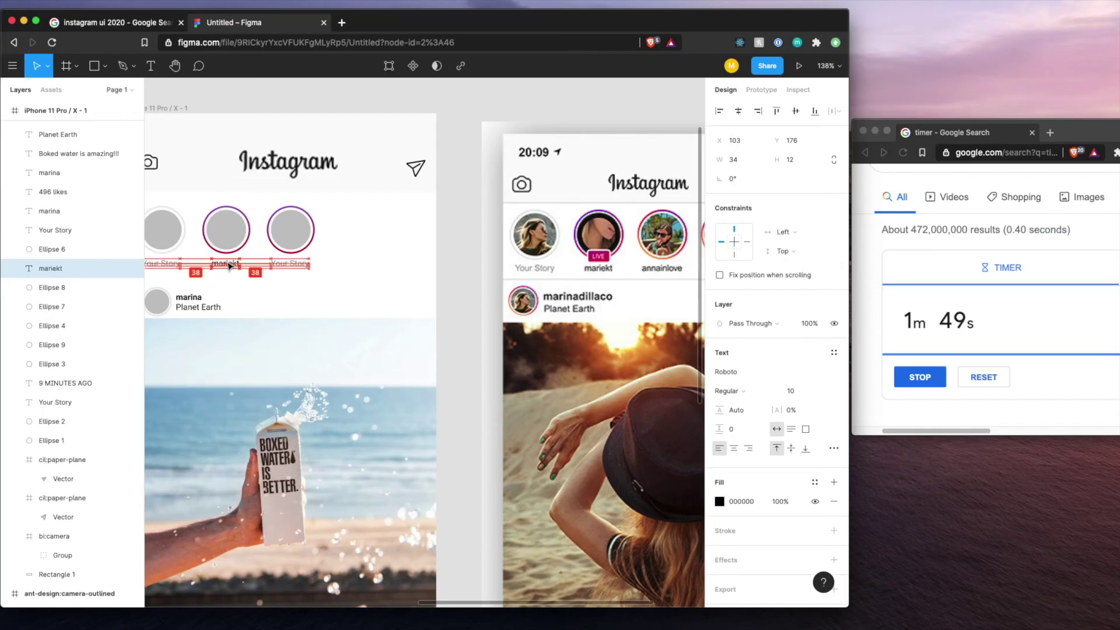
- Delete the third story with its ring and label, and centre the second story's label horizontally under its avatar
{"action": "left_click", "coordinate": [318, 299]}
{"action": "left_click_drag", "start_coordinate": [328, 285], "coordinate": [231, 236]}
{"action": "key", "text": "Delete"}
{"action": "left_click", "coordinate": [257, 280]}
{"action": "left_click_drag", "start_coordinate": [254, 280], "coordinate": [234, 229]}
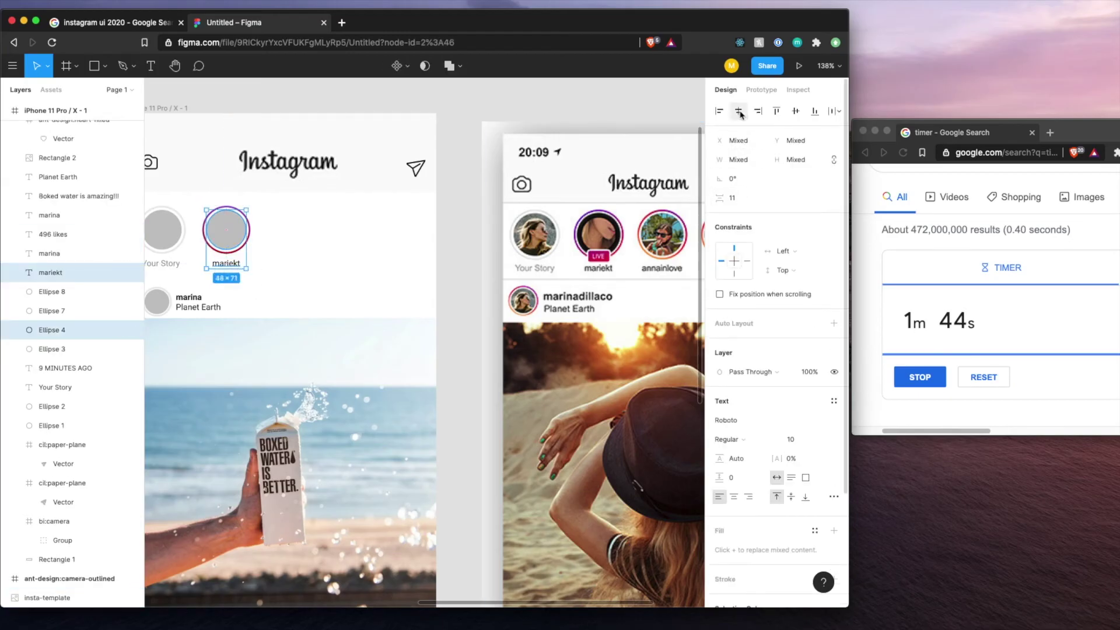
- Duplicate the second story's avatar, gradient ring and label three times, spacing the copies along the story row
{"action": "left_click", "coordinate": [268, 285]}
{"action": "mouse_move", "coordinate": [269, 285]}
{"action": "left_mouse_down"}
{"action": "mouse_move", "coordinate": [220, 223]}
{"action": "mouse_move", "coordinate": [276, 226]}
{"action": "left_mouse_up"}
{"action": "key", "text": "super+v"}
{"action": "left_click", "coordinate": [325, 287]}
{"action": "left_click_drag", "start_coordinate": [309, 288], "coordinate": [388, 239]}
{"action": "key", "text": "super+v"}
{"action": "left_click", "coordinate": [329, 254]}
{"action": "key", "text": "super+v"}
{"action": "left_click", "coordinate": [393, 307]}
- Search Unsplash for "person" and fill the second story's avatar with the portrait of the woman in front of a lake
{"action": "left_click", "coordinate": [226, 230]}
{"action": "right_click", "coordinate": [225, 229]}
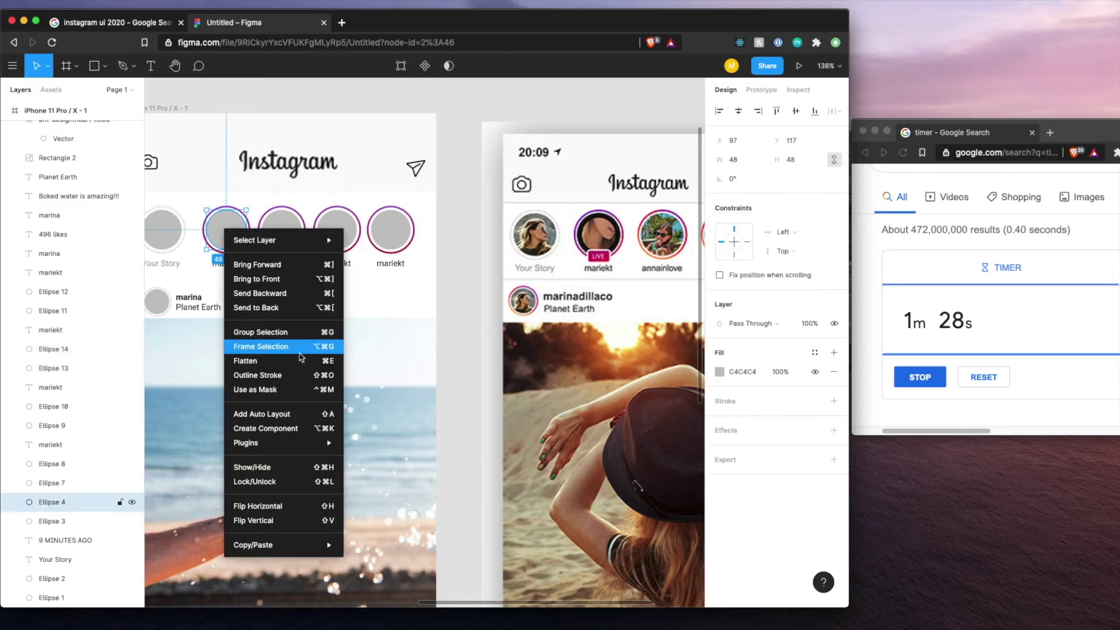
{"action": "mouse_move", "coordinate": [287, 451]}
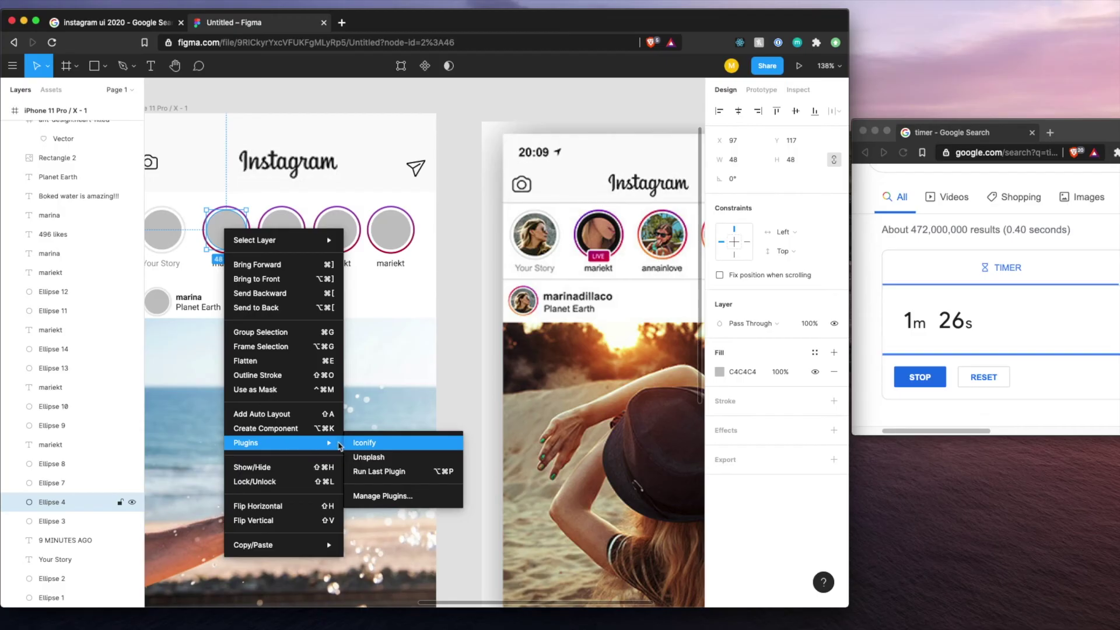
{"action": "left_click", "coordinate": [369, 457]}
{"action": "left_click", "coordinate": [539, 137]}
{"action": "left_click", "coordinate": [537, 170]}
{"action": "type", "text": "person"}
{"action": "key", "text": "Return"}
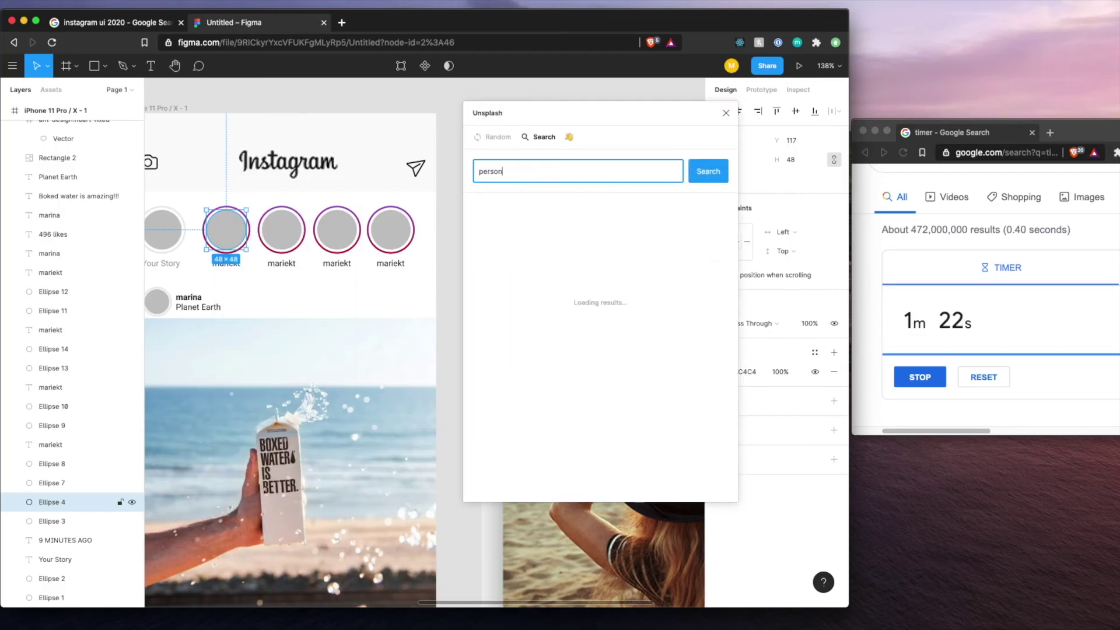
{"action": "left_click", "coordinate": [531, 242]}
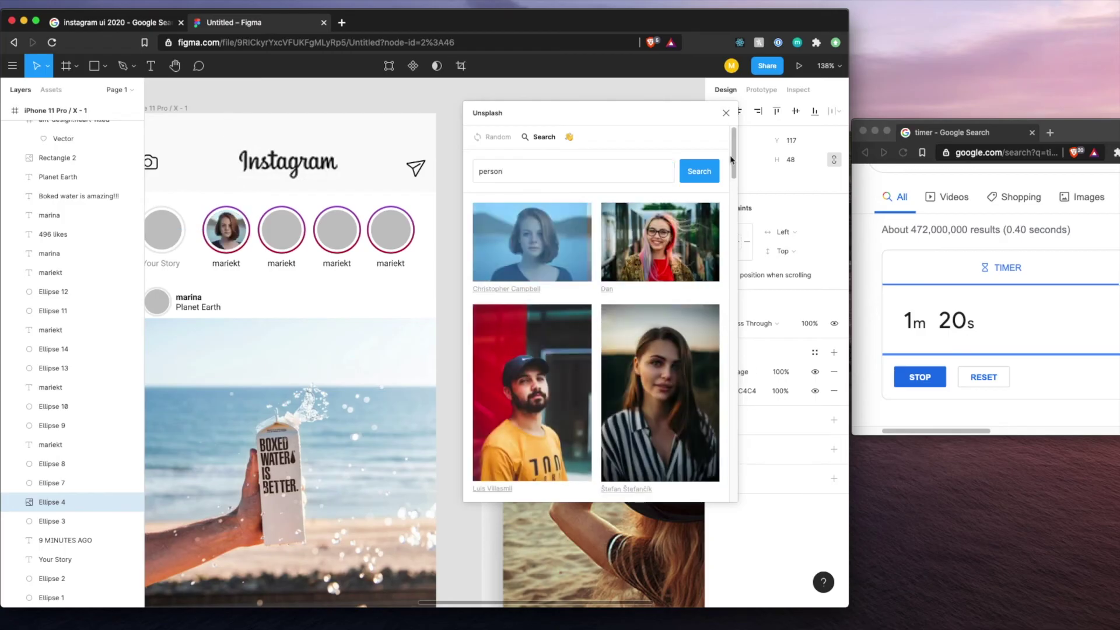
- Fill the third to fifth story avatars with the pink-haired woman, the man in the yellow shirt and the woman in stripes
{"action": "left_click", "coordinate": [282, 233]}
{"action": "left_click", "coordinate": [659, 242]}
{"action": "left_click", "coordinate": [336, 234]}
{"action": "left_click", "coordinate": [532, 384]}
{"action": "left_click", "coordinate": [391, 231]}
{"action": "left_click", "coordinate": [653, 374]}
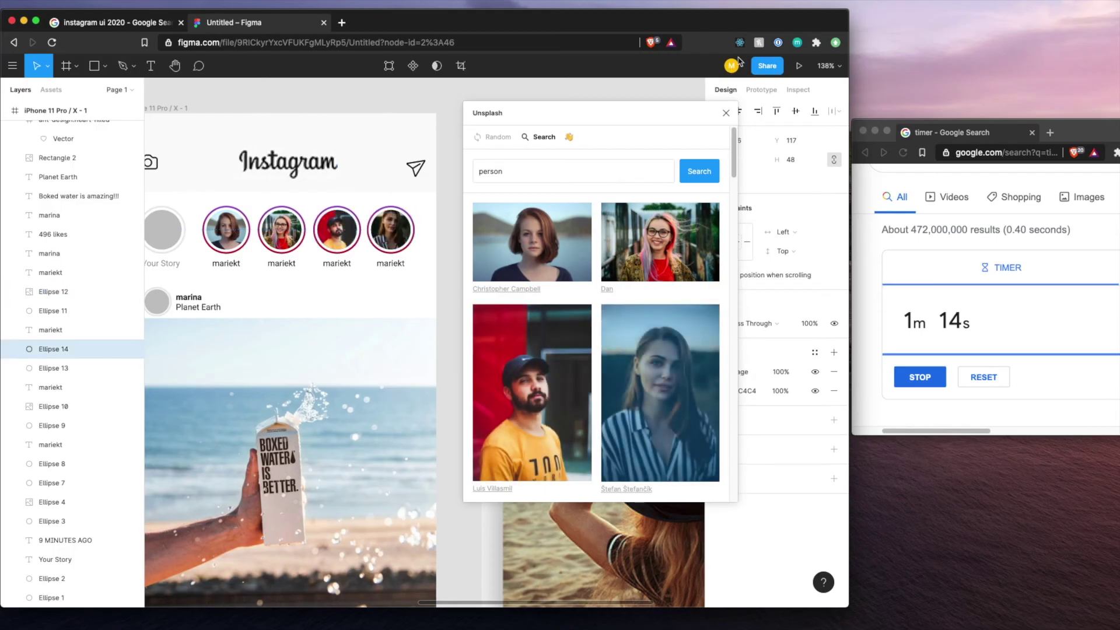
- Fill the Your Story avatar with the black-and-white portrait of the bearded man in a striped shirt and close Unsplash
{"action": "left_click", "coordinate": [162, 230]}
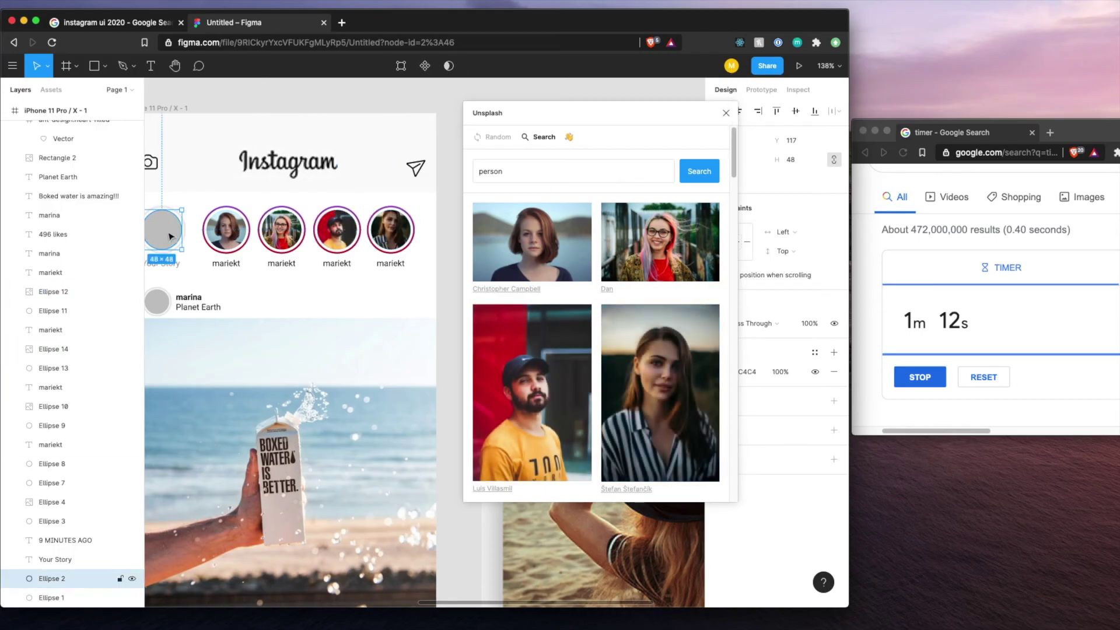
{"action": "scroll", "coordinate": [586, 432], "scroll_direction": "down", "scroll_amount": 5}
{"action": "left_click", "coordinate": [532, 373]}
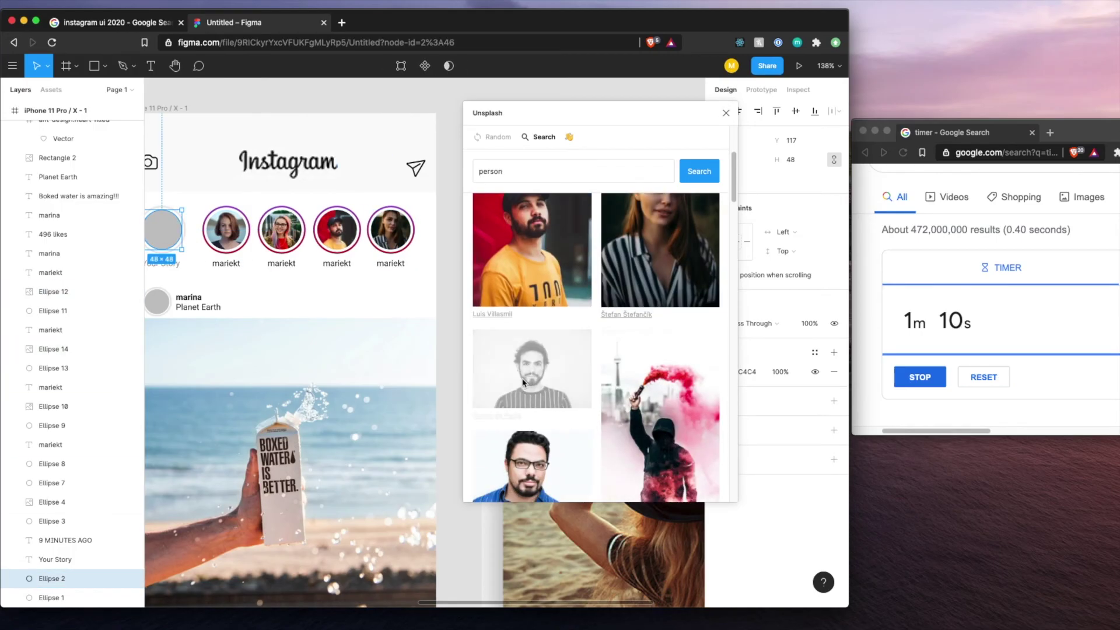
{"action": "left_click", "coordinate": [725, 113]}
- Search Unsplash for "person" and fill the post author's avatar with the black-and-white portrait of the bearded man in stripes
{"action": "scroll", "coordinate": [461, 312], "scroll_direction": "down", "scroll_amount": 5}
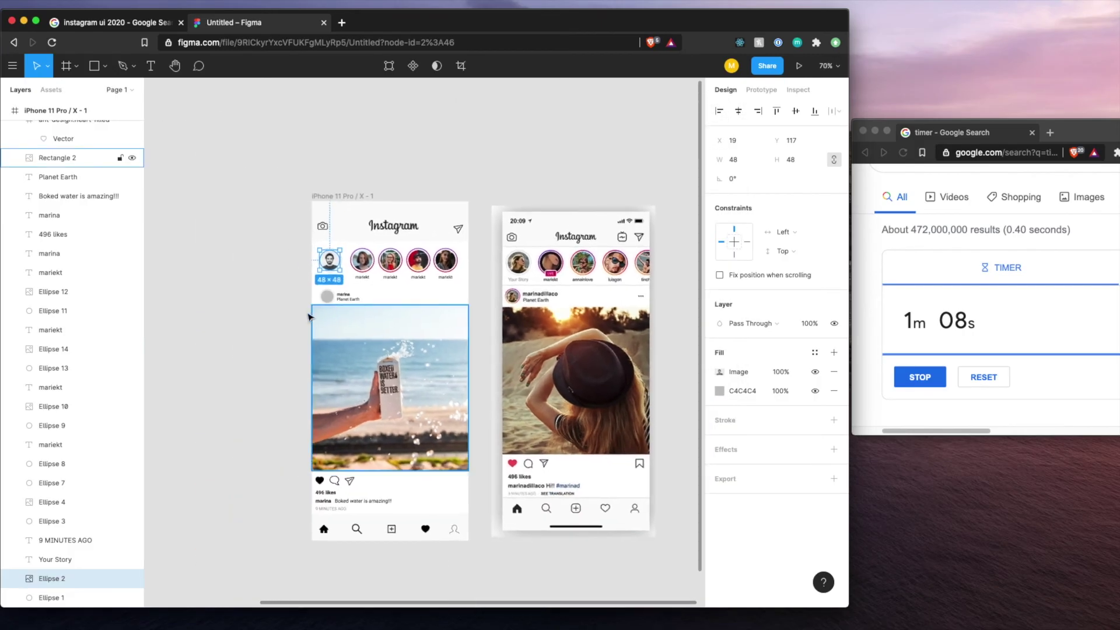
{"action": "left_click", "coordinate": [327, 296]}
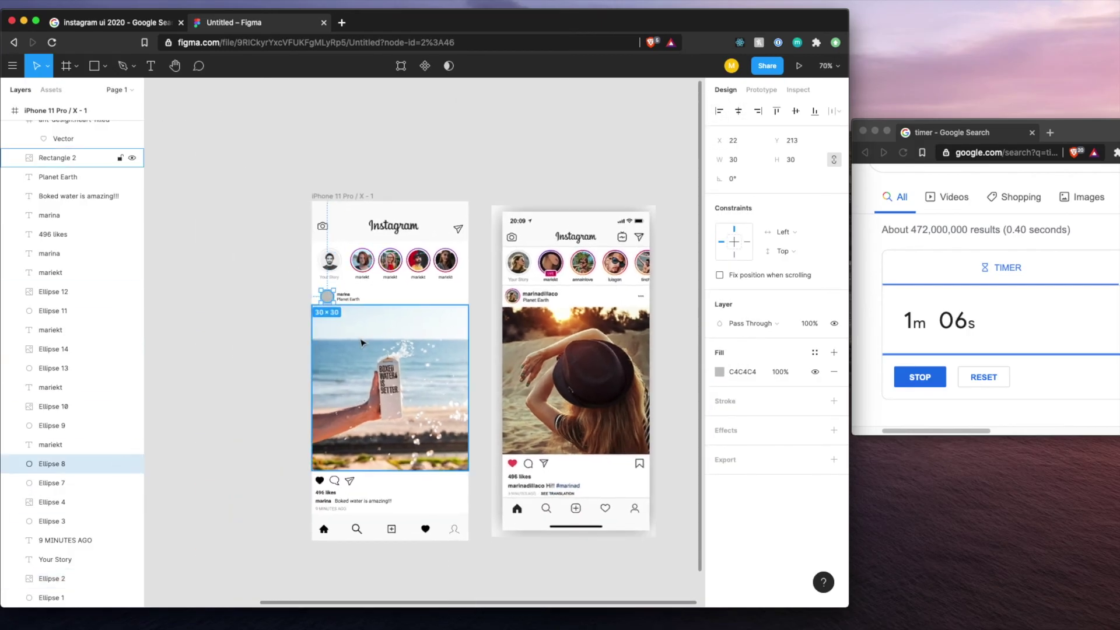
{"action": "right_click", "coordinate": [328, 296]}
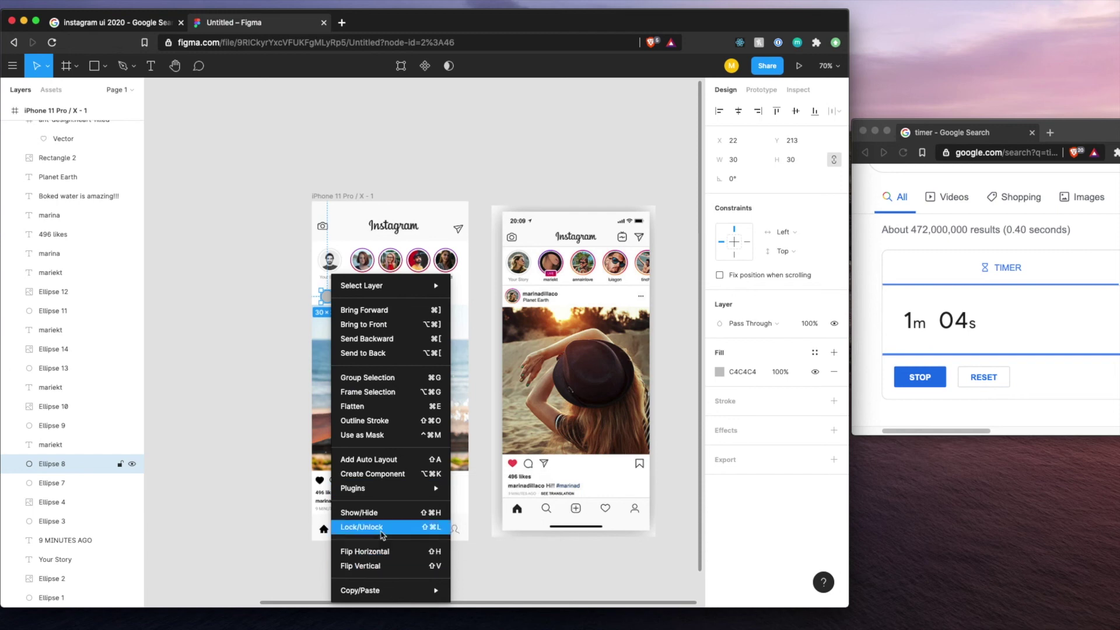
{"action": "mouse_move", "coordinate": [392, 491]}
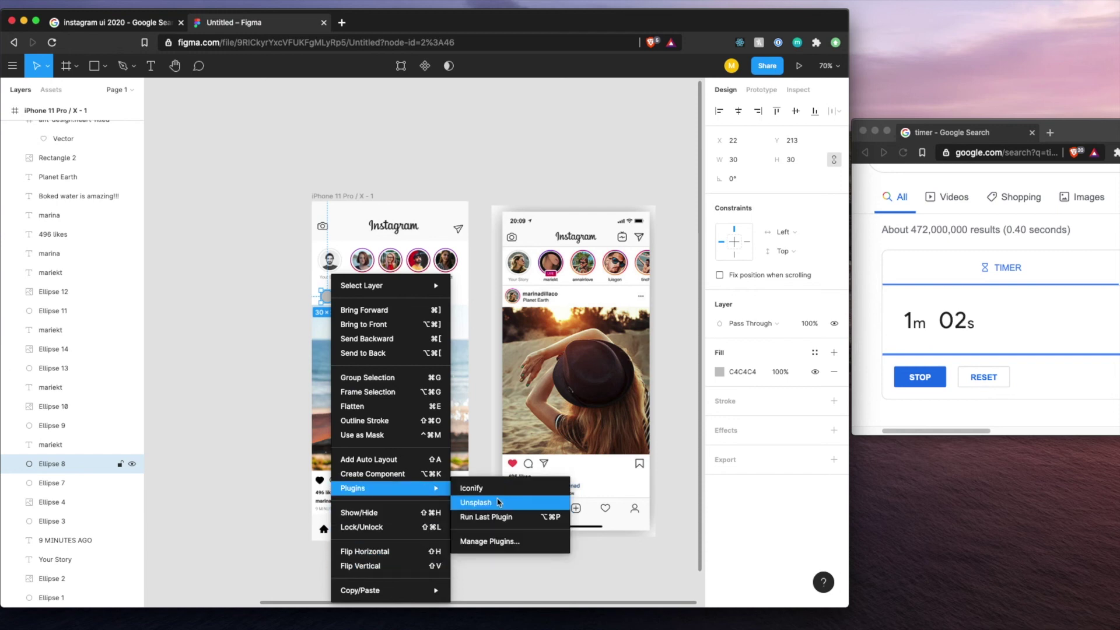
{"action": "left_click", "coordinate": [493, 502]}
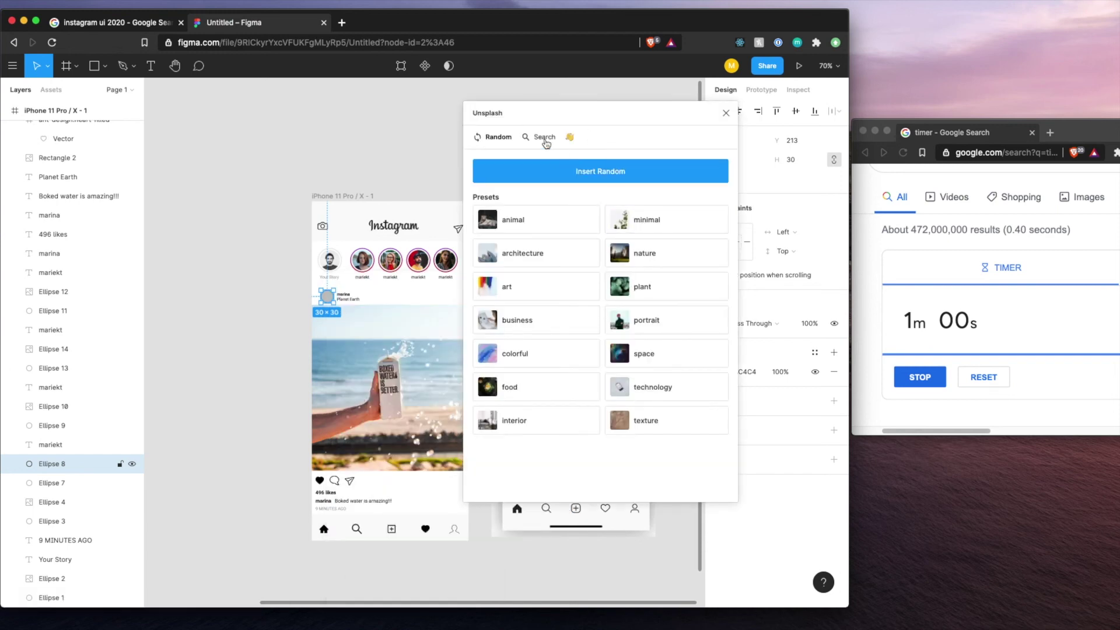
{"action": "left_click", "coordinate": [546, 140]}
{"action": "left_click", "coordinate": [601, 170]}
{"action": "type", "text": "person"}
{"action": "key", "text": "Return"}
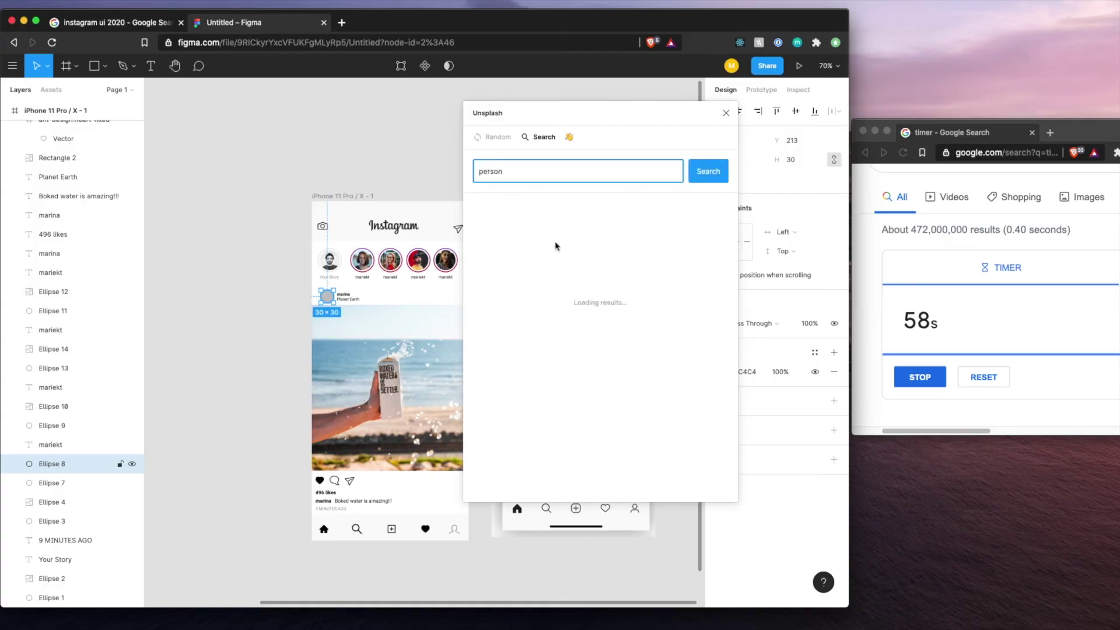
{"action": "scroll", "coordinate": [637, 198], "scroll_direction": "down", "scroll_amount": 5}
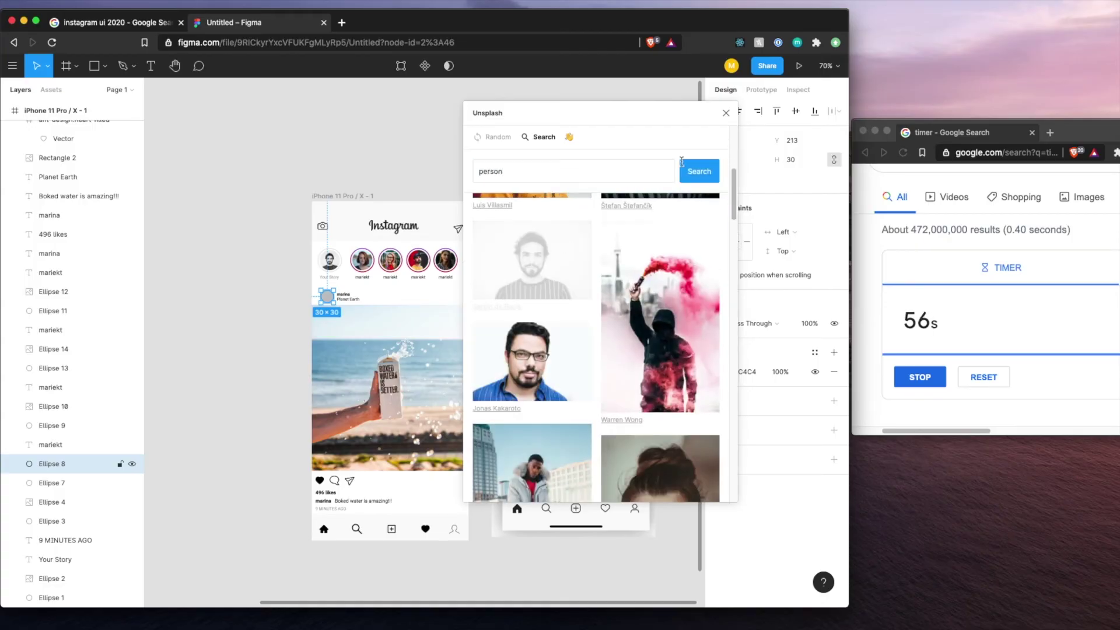
{"action": "left_click", "coordinate": [725, 113]}
- Recolour the heart icon below the post to the red ED494E sampled from the reference screenshot's heart
{"action": "scroll", "coordinate": [327, 413], "scroll_direction": "up", "scroll_amount": 5}
{"action": "scroll", "coordinate": [326, 445], "scroll_direction": "down", "scroll_amount": 1}
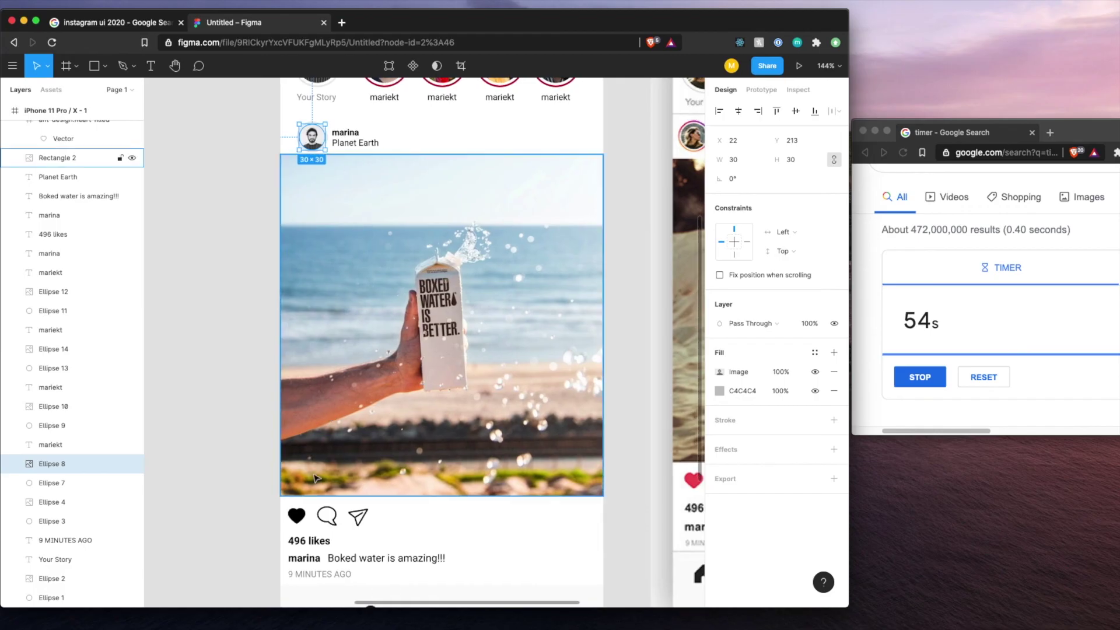
{"action": "left_click", "coordinate": [297, 515]}
{"action": "left_click", "coordinate": [719, 546]}
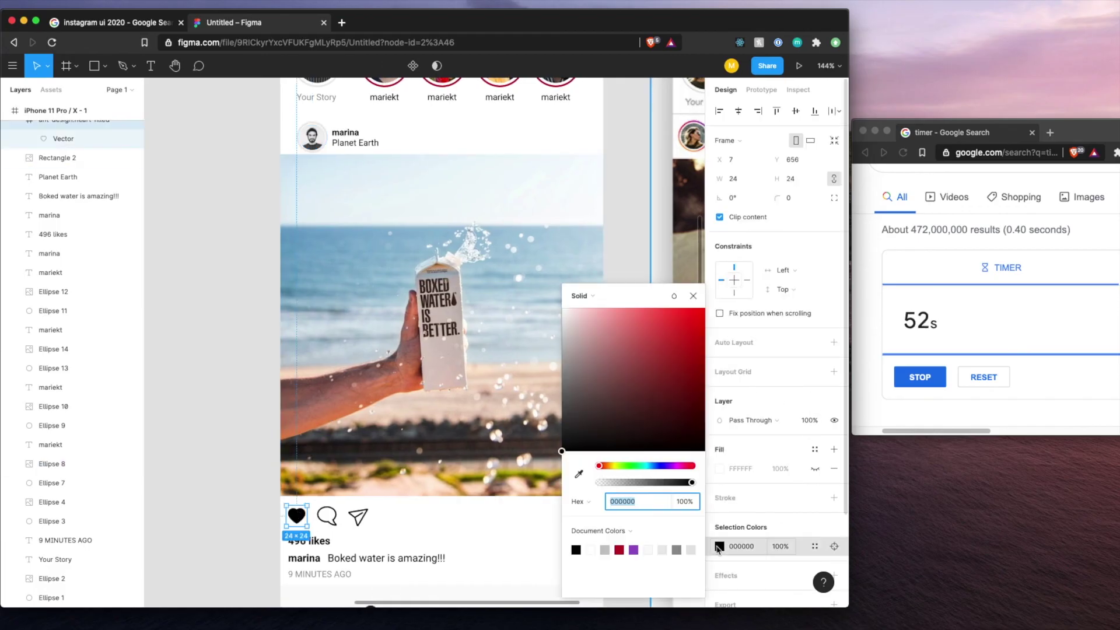
{"action": "left_click", "coordinate": [579, 473]}
{"action": "scroll", "coordinate": [650, 117], "scroll_direction": "right", "scroll_amount": 10}
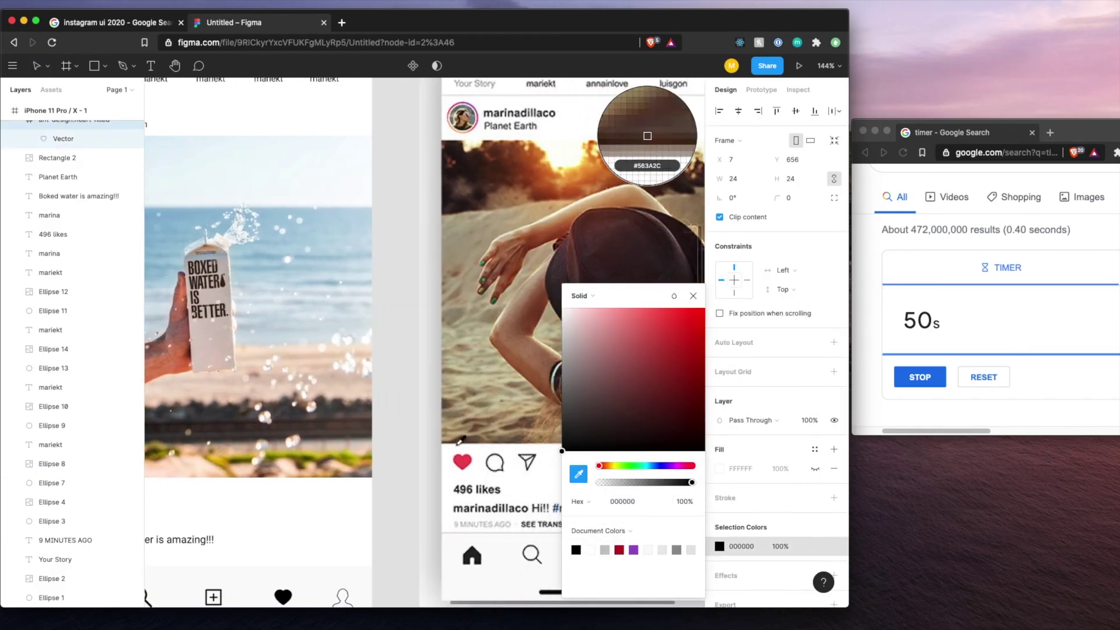
{"action": "left_click", "coordinate": [647, 136]}
{"action": "key", "text": "Escape"}
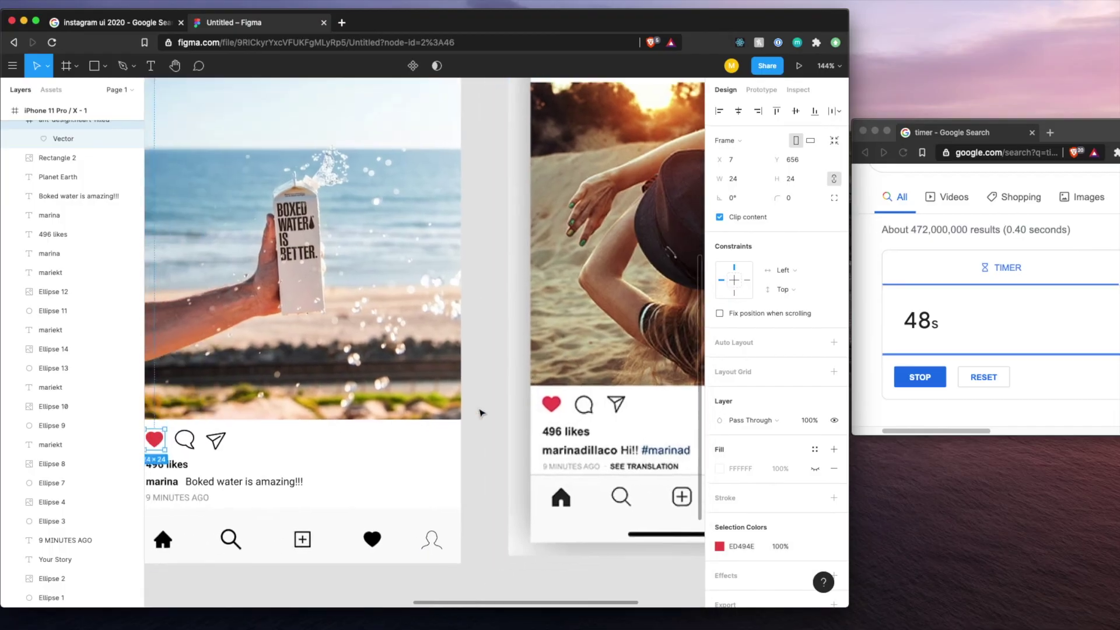
- Change the heart icon in the bottom navigation bar from black to a dark grey
{"action": "scroll", "coordinate": [482, 413], "scroll_direction": "down", "scroll_amount": 3}
{"action": "left_click", "coordinate": [415, 485]}
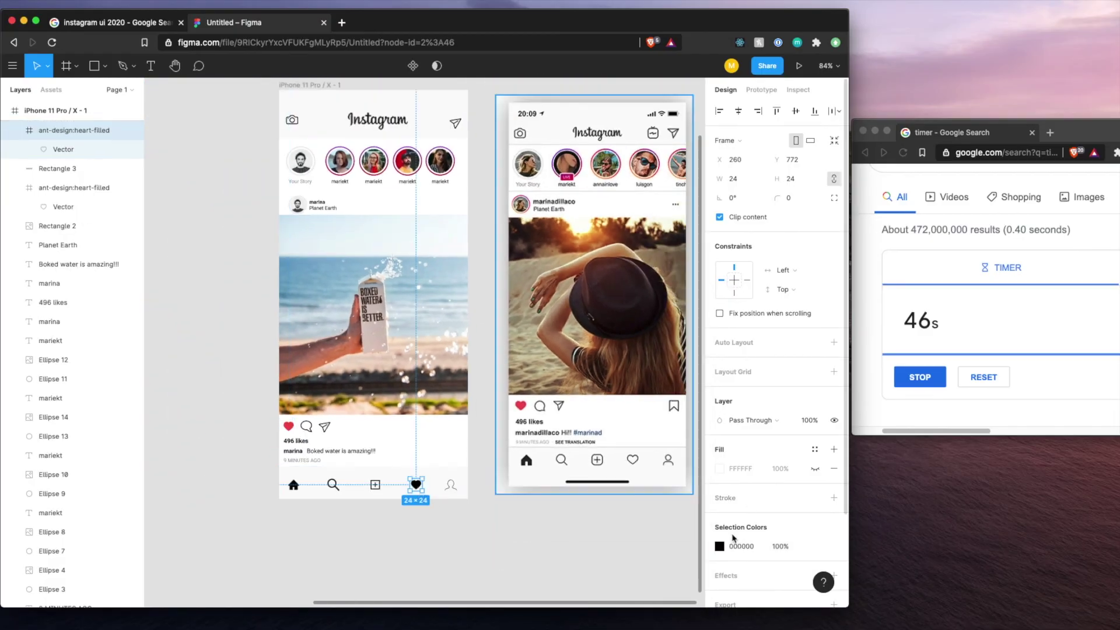
{"action": "left_click", "coordinate": [720, 546]}
{"action": "mouse_move", "coordinate": [577, 385]}
{"action": "left_mouse_down"}
{"action": "mouse_move", "coordinate": [565, 335]}
{"action": "mouse_move", "coordinate": [569, 378]}
{"action": "left_mouse_up"}
{"action": "left_click", "coordinate": [467, 540]}
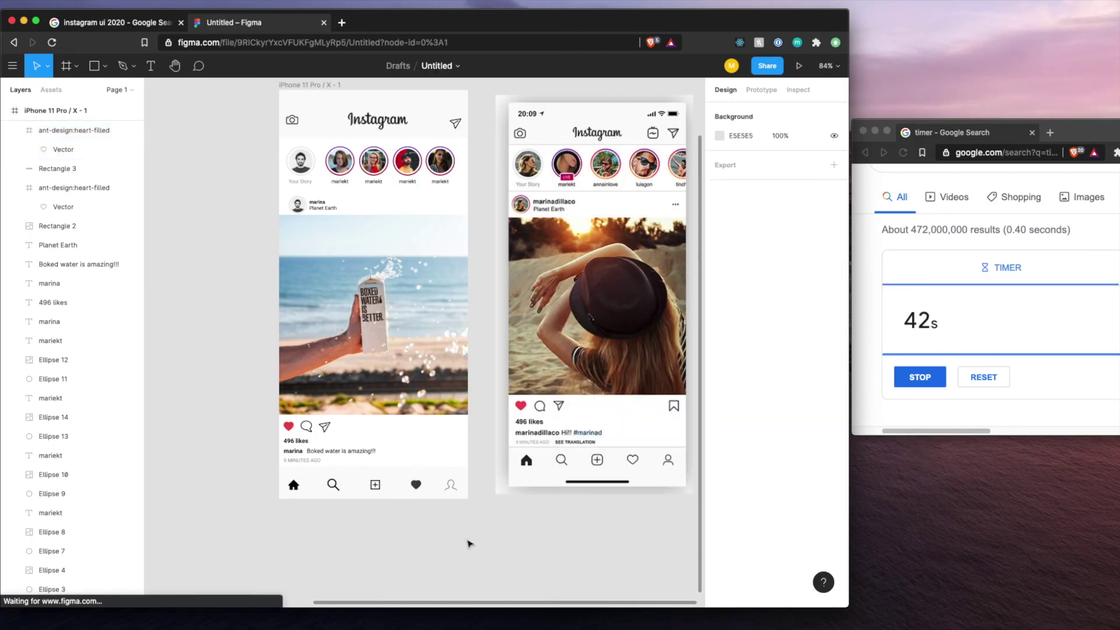
- Search Iconify for "three dots" and import the bi:three-dots icon beside the phone frame's post header
{"action": "scroll", "coordinate": [425, 438], "scroll_direction": "up", "scroll_amount": 2}
{"action": "scroll", "coordinate": [424, 439], "scroll_direction": "left", "scroll_amount": 1}
{"action": "scroll", "coordinate": [424, 439], "scroll_direction": "up", "scroll_amount": 3}
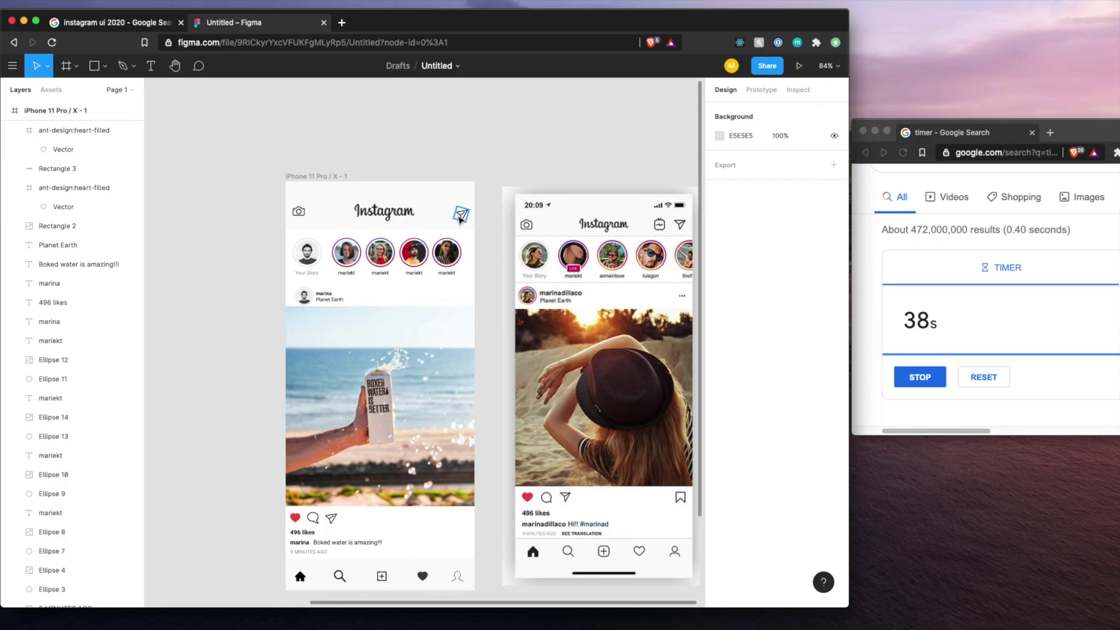
{"action": "left_click", "coordinate": [460, 217]}
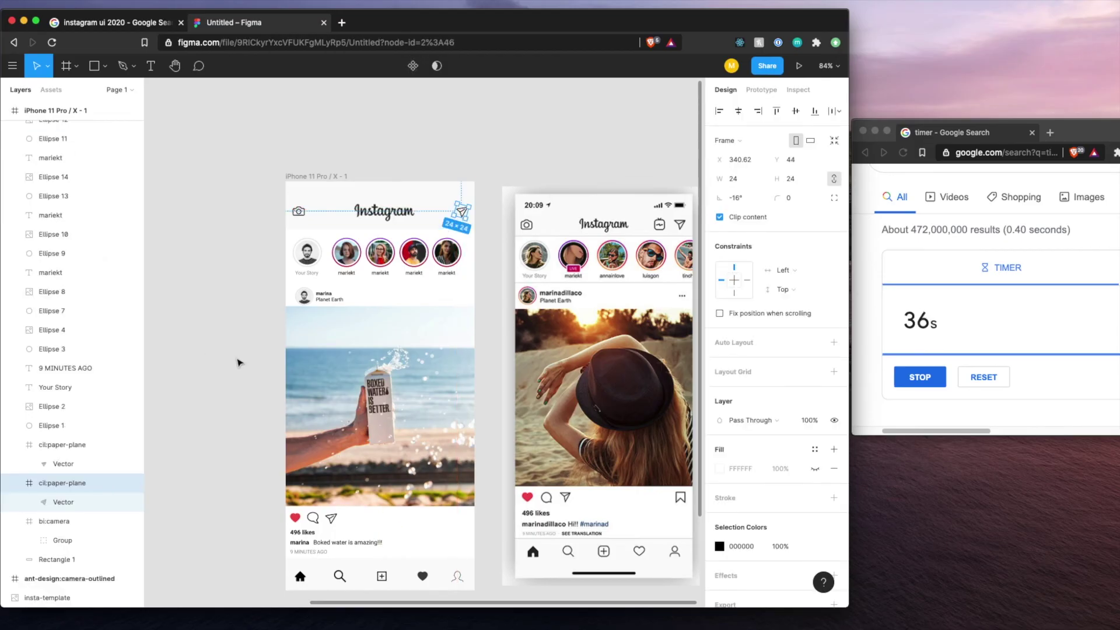
{"action": "scroll", "coordinate": [239, 362], "scroll_direction": "right", "scroll_amount": 3}
{"action": "right_click", "coordinate": [208, 310]}
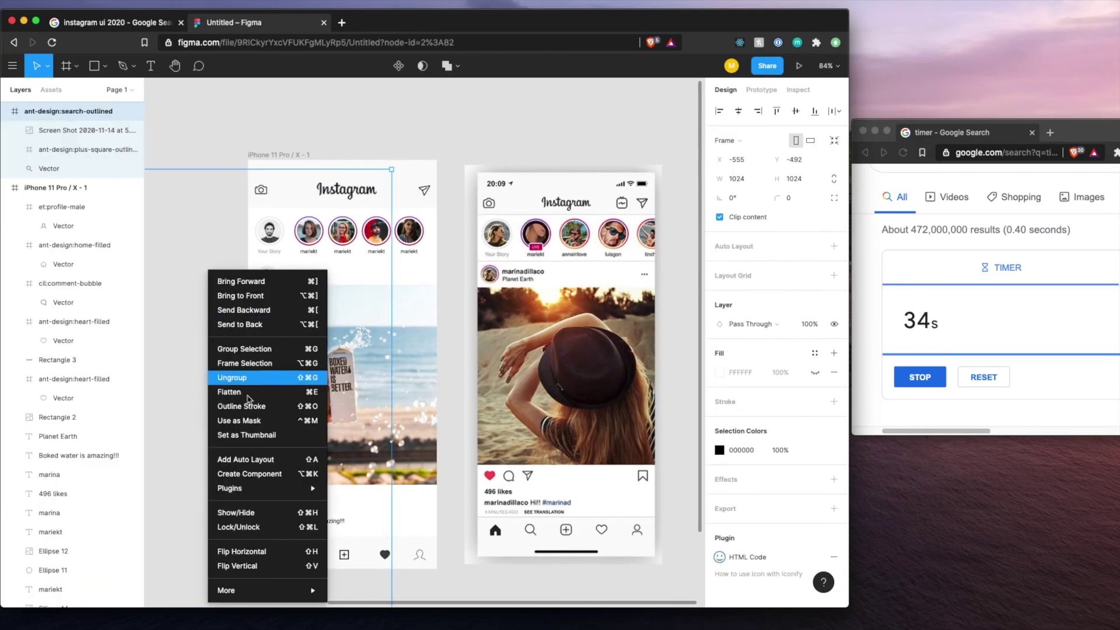
{"action": "mouse_move", "coordinate": [282, 491]}
{"action": "left_click", "coordinate": [357, 493]}
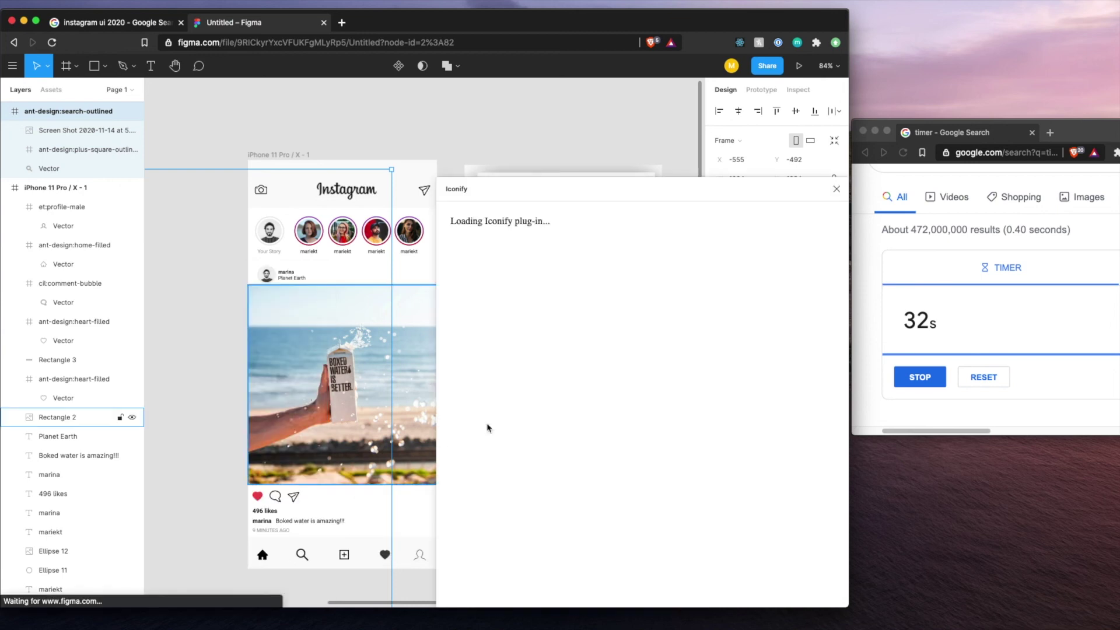
{"action": "type", "text": "three d"}
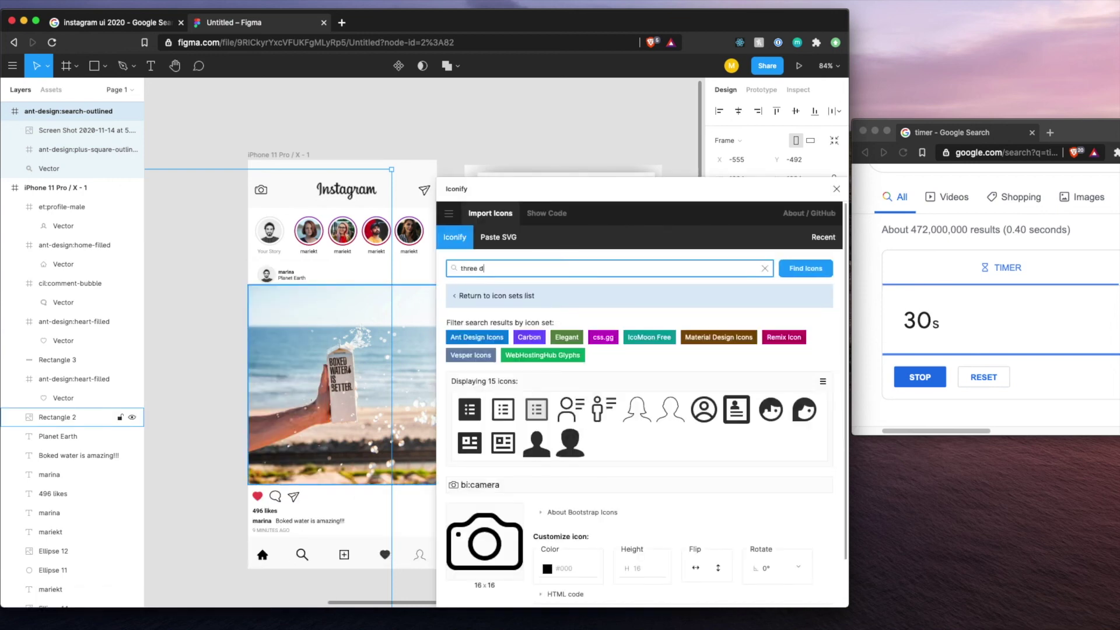
{"action": "type", "text": "ots"}
{"action": "left_click_drag", "start_coordinate": [477, 403], "coordinate": [424, 284]}
{"action": "left_click", "coordinate": [834, 187]}
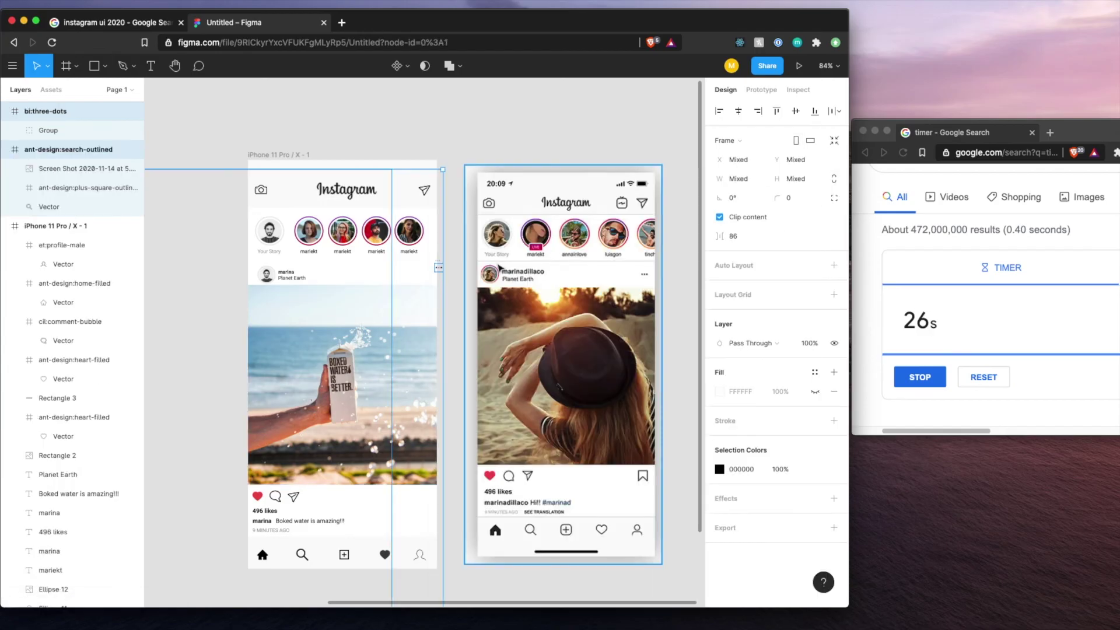
- Move the three-dots icon into the post header, at the end opposite the author's avatar and name
{"action": "scroll", "coordinate": [442, 275], "scroll_direction": "up", "scroll_amount": 5}
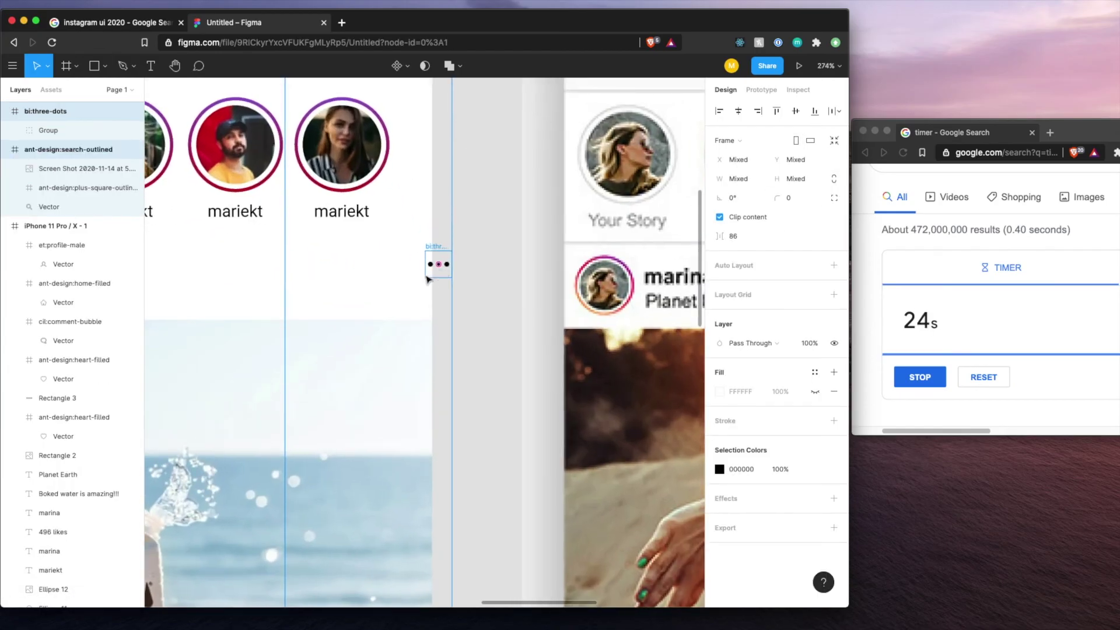
{"action": "left_click_drag", "start_coordinate": [427, 279], "coordinate": [403, 303]}
{"action": "scroll", "coordinate": [402, 303], "scroll_direction": "down", "scroll_amount": 5}
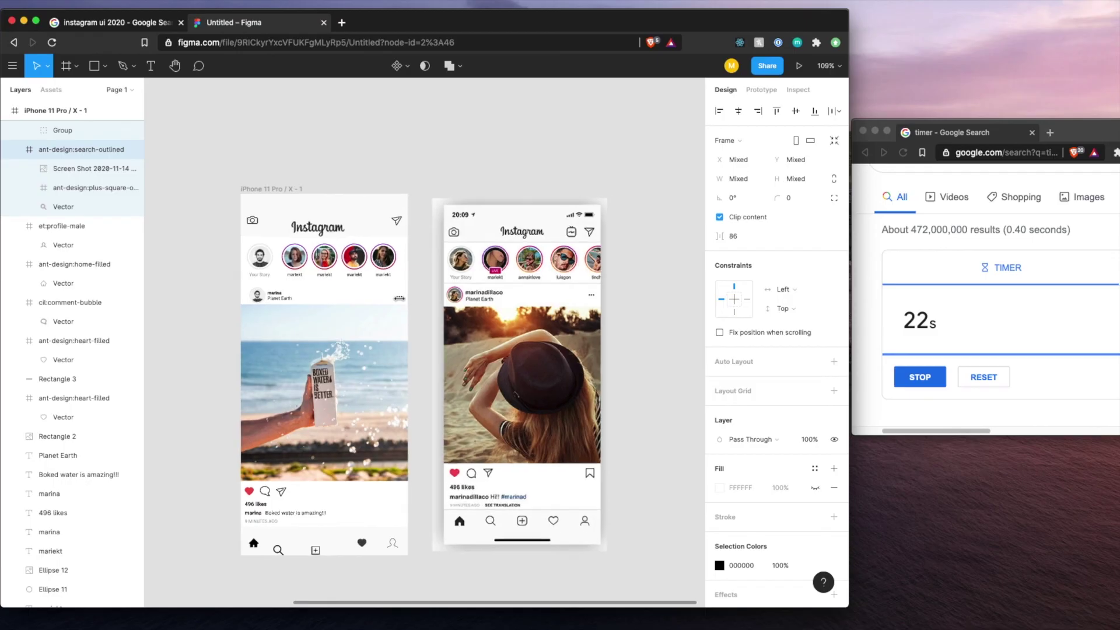
{"action": "left_click", "coordinate": [228, 356]}
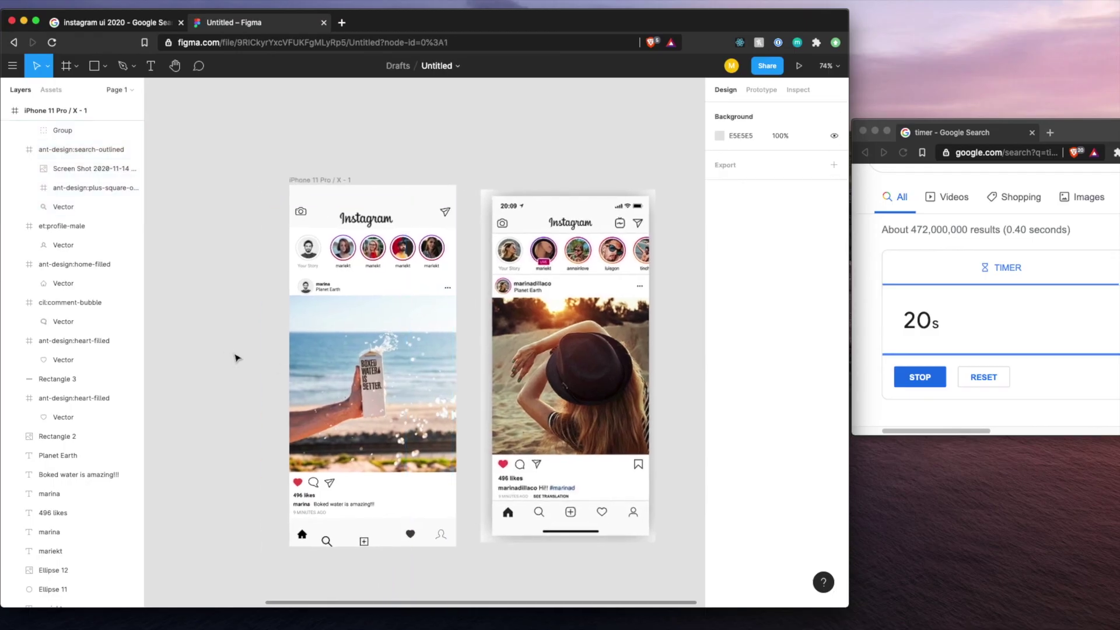
{"action": "scroll", "coordinate": [314, 290], "scroll_direction": "up", "scroll_amount": 5}
{"action": "left_click", "coordinate": [313, 290]}
{"action": "left_click", "coordinate": [244, 352]}
{"action": "scroll", "coordinate": [243, 351], "scroll_direction": "down", "scroll_amount": 5}
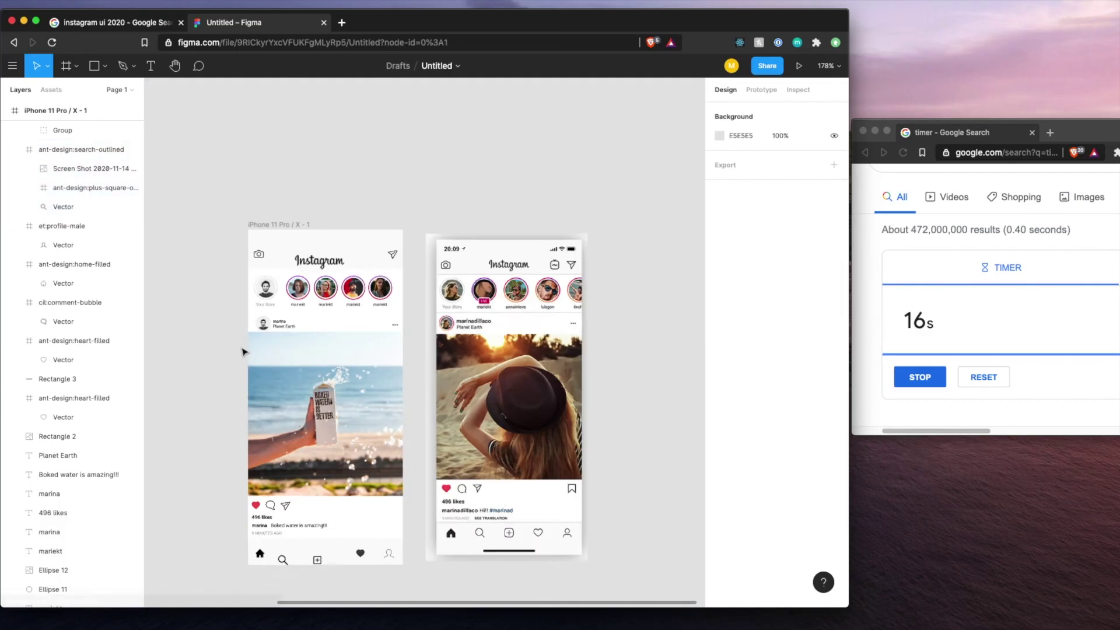
- Draw a divider line about 373 px long beneath the Instagram header and set its rotation to 0°
{"action": "scroll", "coordinate": [316, 261], "scroll_direction": "up", "scroll_amount": 5}
{"action": "scroll", "coordinate": [316, 261], "scroll_direction": "down", "scroll_amount": 3}
{"action": "scroll", "coordinate": [315, 260], "scroll_direction": "left", "scroll_amount": 2}
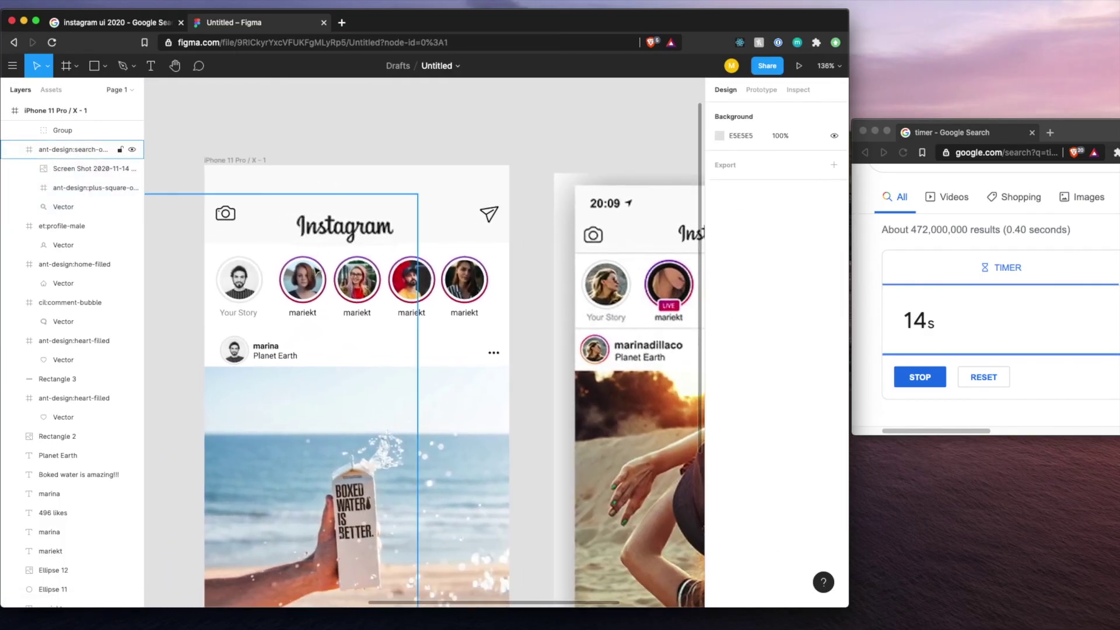
{"action": "left_click", "coordinate": [107, 68]}
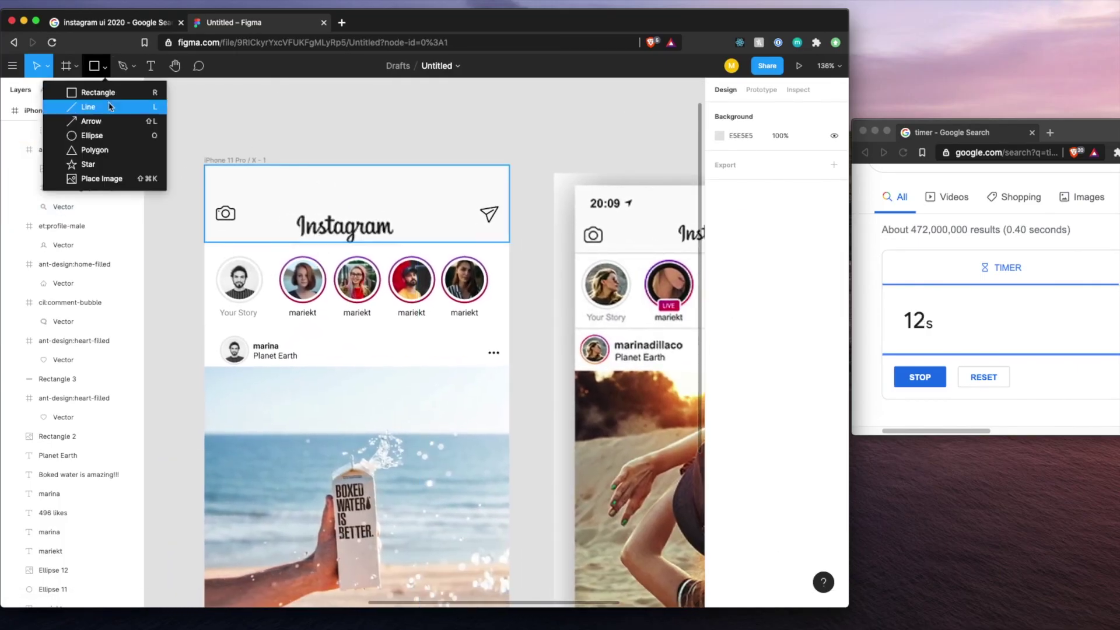
{"action": "left_click", "coordinate": [110, 107]}
{"action": "left_click_drag", "start_coordinate": [204, 242], "coordinate": [507, 245]}
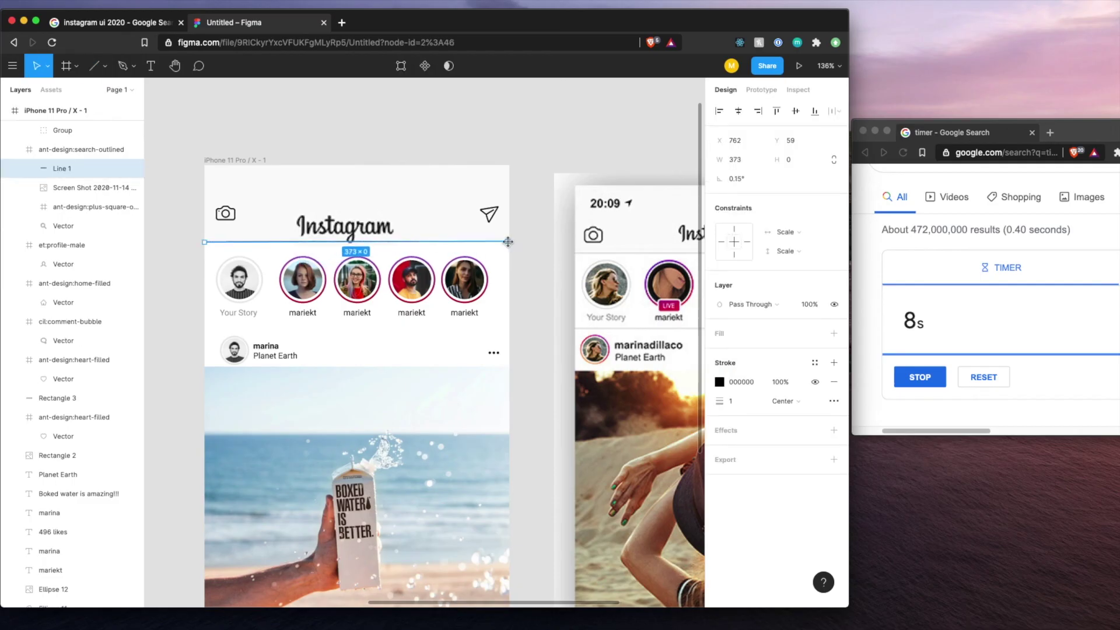
{"action": "key", "text": "Return"}
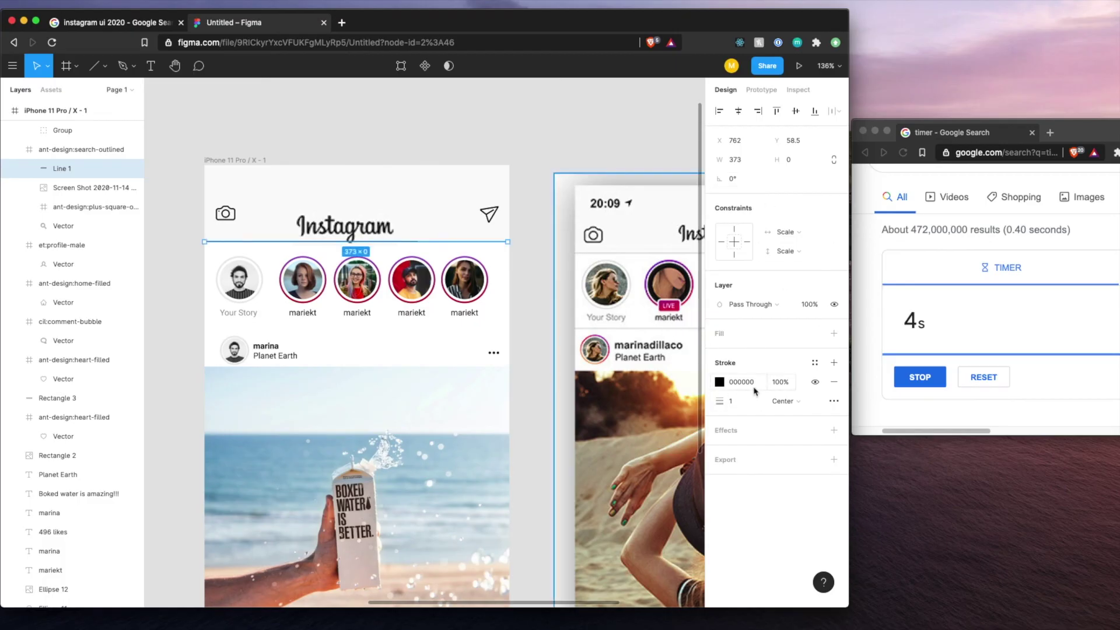
- Set the header divider line's stroke colour to E7E7E7, sampled from the reference screenshot
{"action": "left_click", "coordinate": [719, 382]}
{"action": "left_click", "coordinate": [578, 474]}
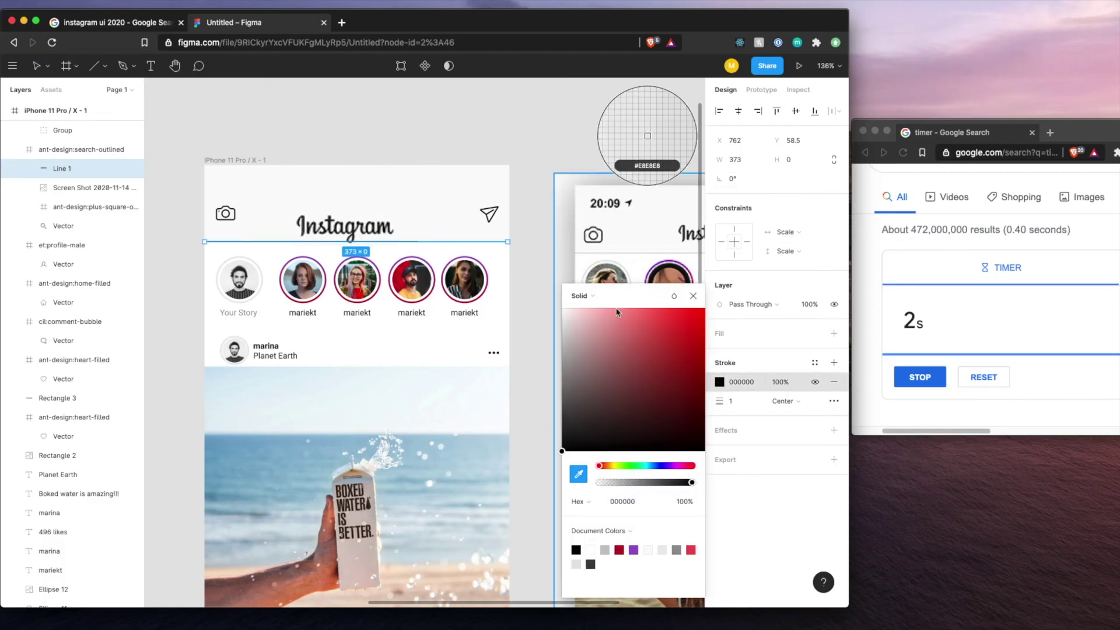
{"action": "left_click", "coordinate": [599, 254]}
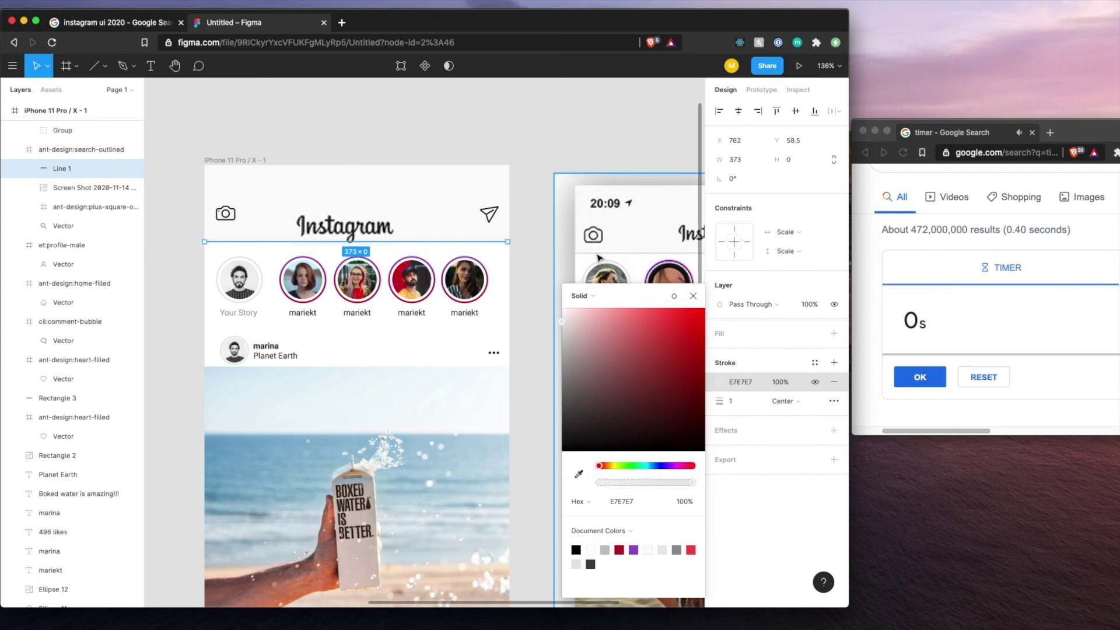
{"action": "left_click", "coordinate": [695, 296]}
{"action": "left_click", "coordinate": [537, 308]}
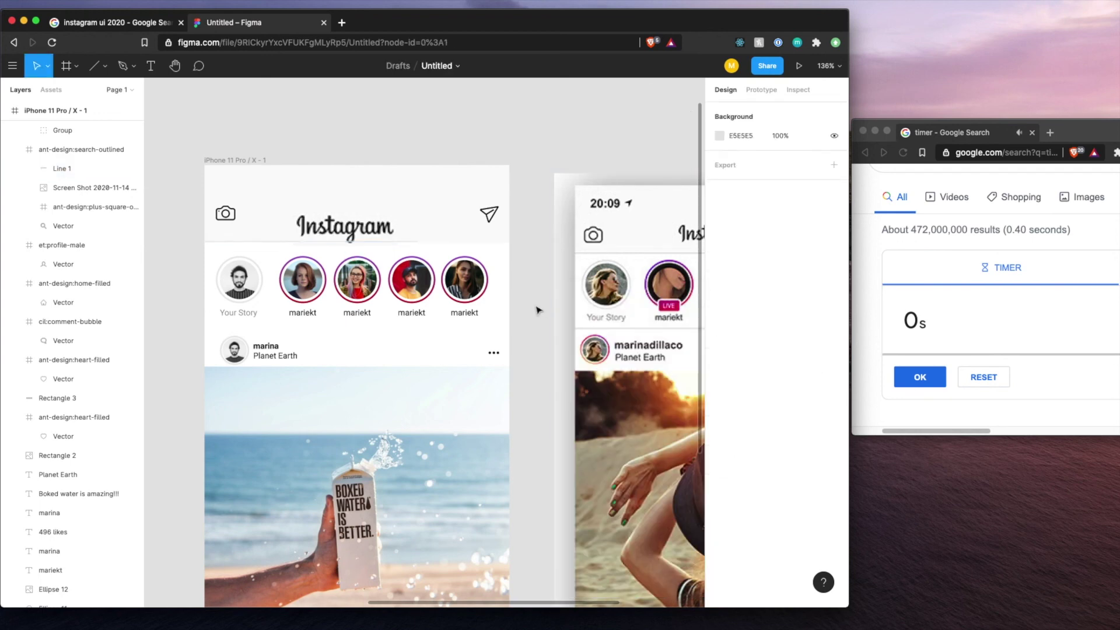
- Dismiss the expired countdown in the Google timer window and return to the Figma design
{"action": "left_click", "coordinate": [919, 377]}
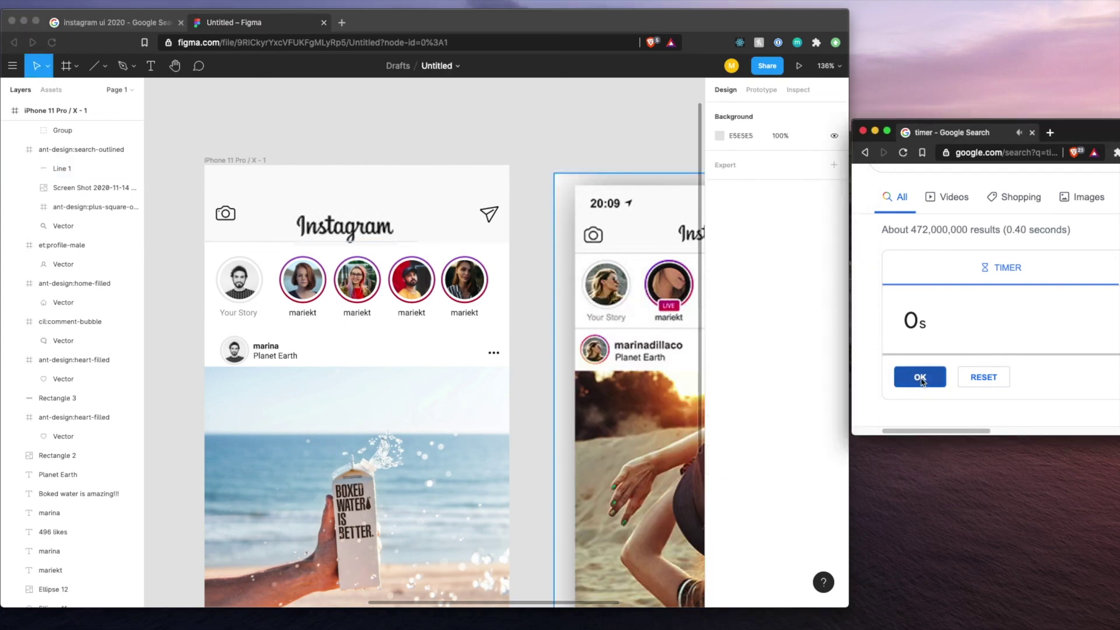
{"action": "left_click", "coordinate": [537, 150]}
{"action": "scroll", "coordinate": [537, 150], "scroll_direction": "down", "scroll_amount": 5}
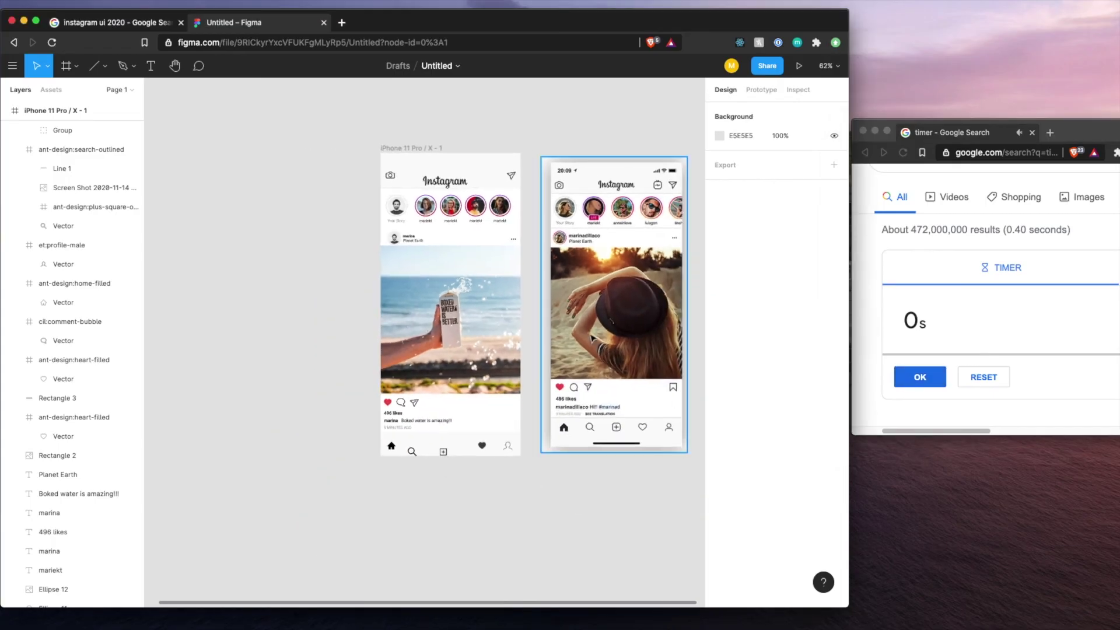
{"action": "scroll", "coordinate": [564, 473], "scroll_direction": "right", "scroll_amount": 1}
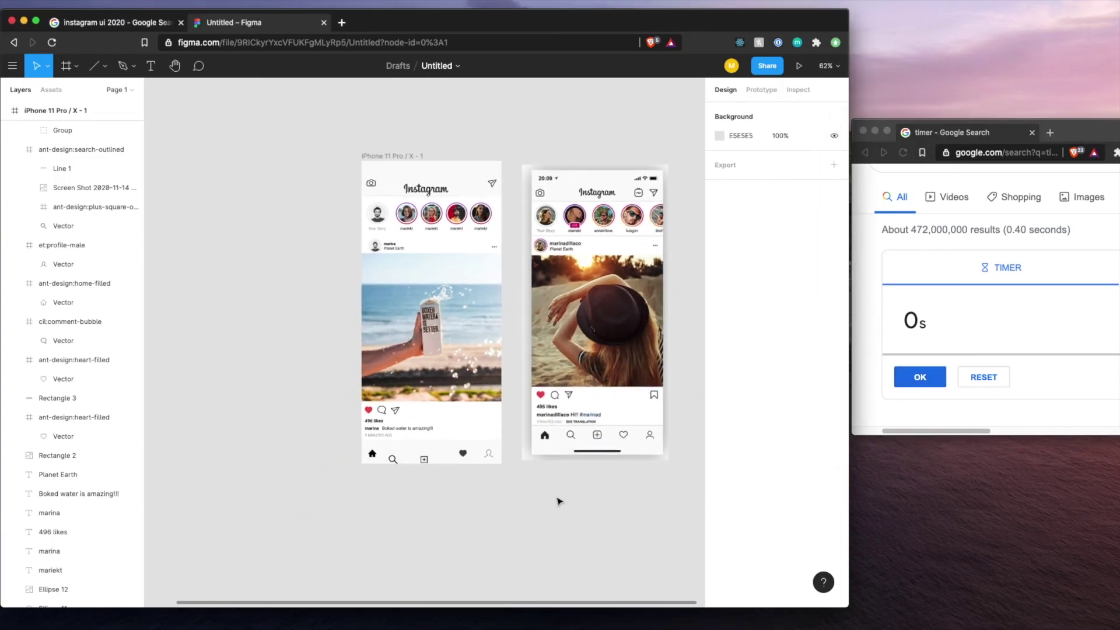
- Move the group with the logo, search and plus icons up to realign it with the header and navigation bar
{"action": "left_click", "coordinate": [424, 305]}
{"action": "left_click_drag", "start_coordinate": [424, 301], "coordinate": [432, 300]}
{"action": "left_click", "coordinate": [526, 308]}
{"action": "scroll", "coordinate": [525, 308], "scroll_direction": "down", "scroll_amount": 1}
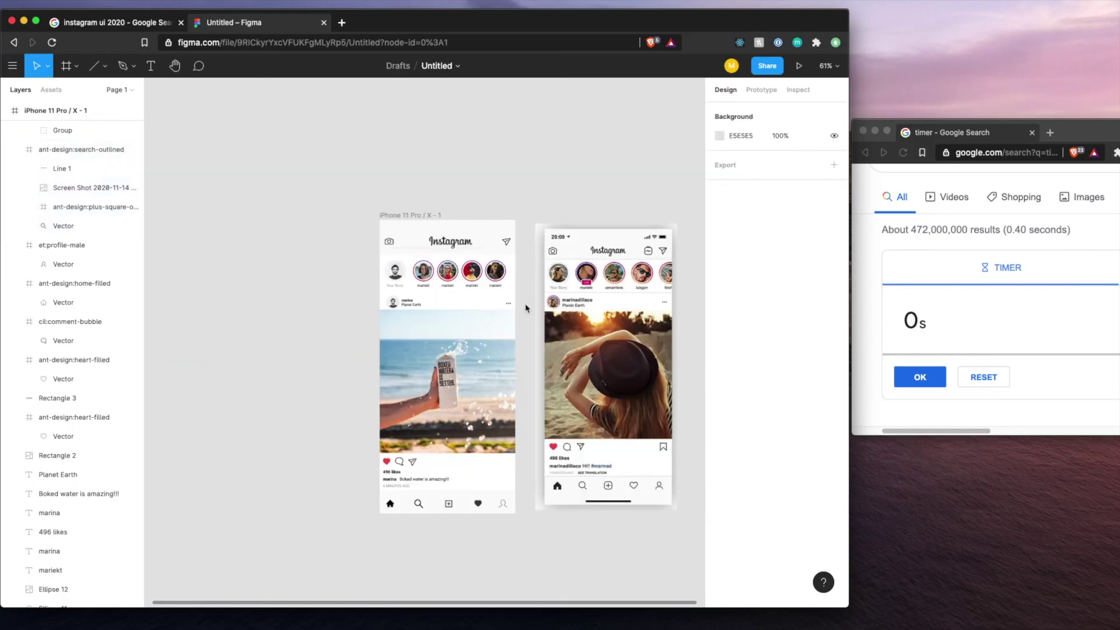
{"action": "scroll", "coordinate": [524, 297], "scroll_direction": "up", "scroll_amount": 5}
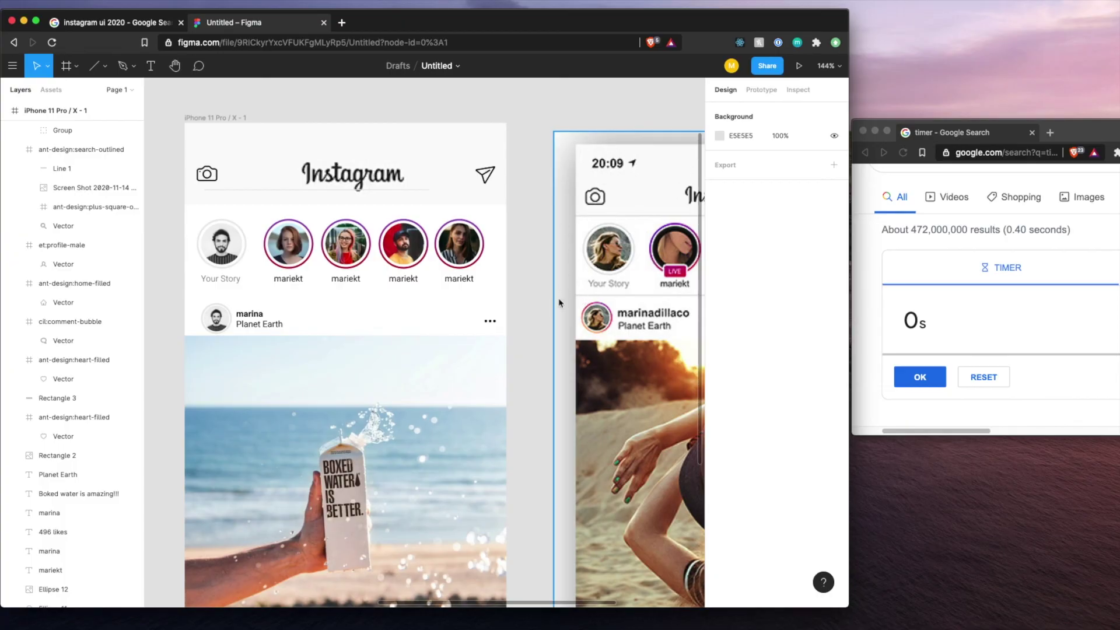
{"action": "scroll", "coordinate": [551, 332], "scroll_direction": "down", "scroll_amount": 5}
{"action": "scroll", "coordinate": [547, 344], "scroll_direction": "down", "scroll_amount": 2}
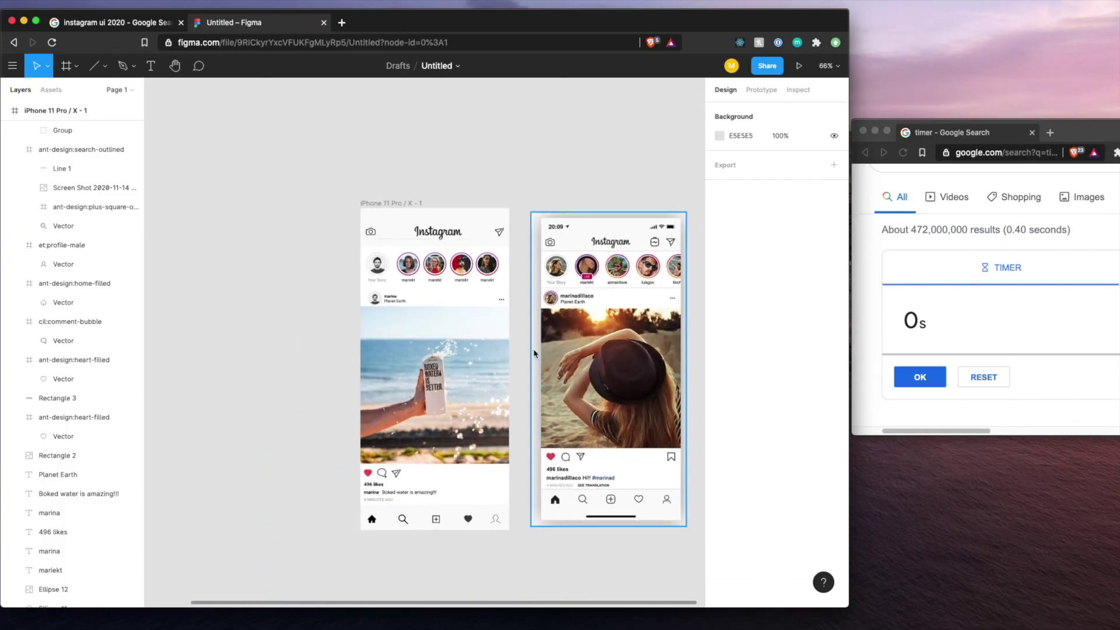